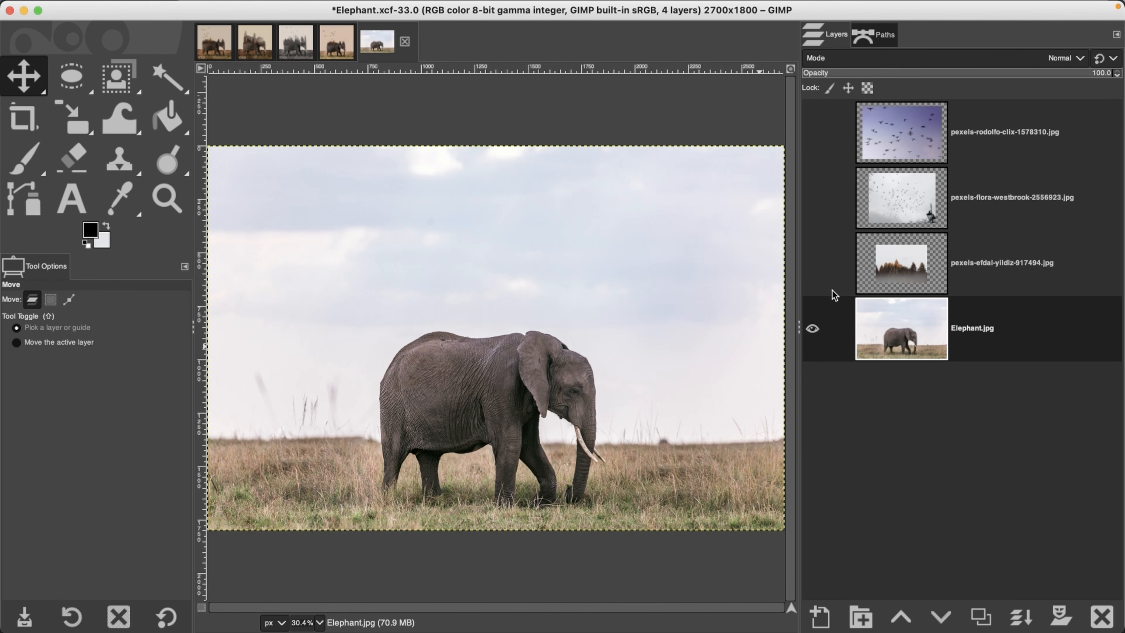
# Preview the forest layer and the two bird photo layers over the elephant, and hide all three again
pyautogui.click(813, 252)
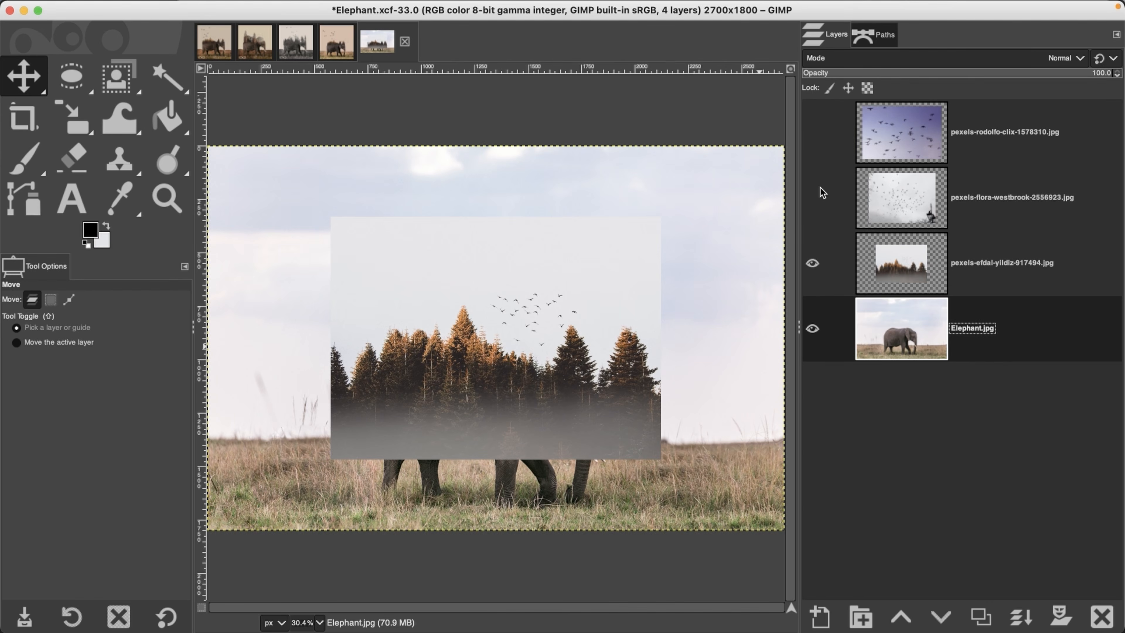
pyautogui.click(813, 197)
pyautogui.click(814, 132)
pyautogui.click(813, 132)
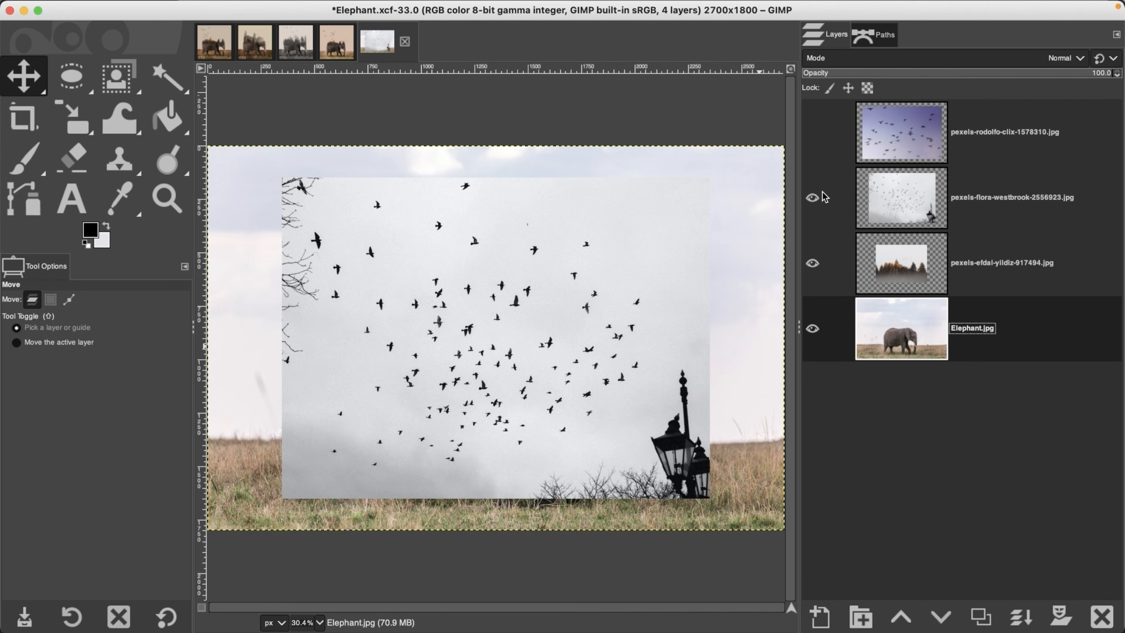
pyautogui.click(812, 197)
pyautogui.click(812, 263)
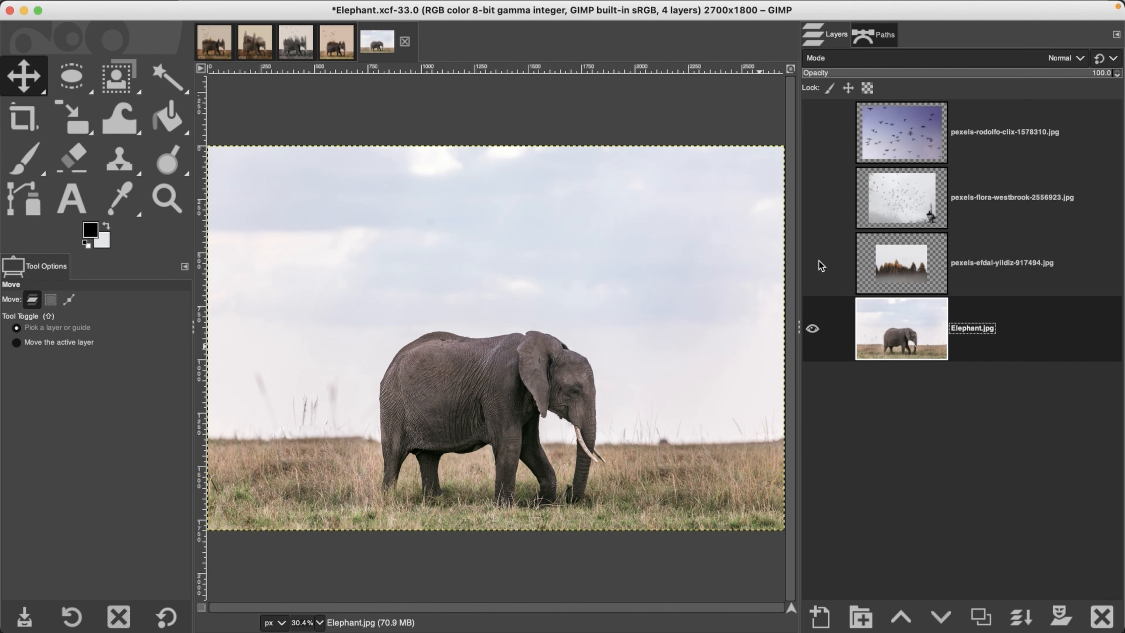
# Review the Elephant2 composite and the example images Image01, Image02 and Image03, and return to Elephant.xcf
pyautogui.click(335, 54)
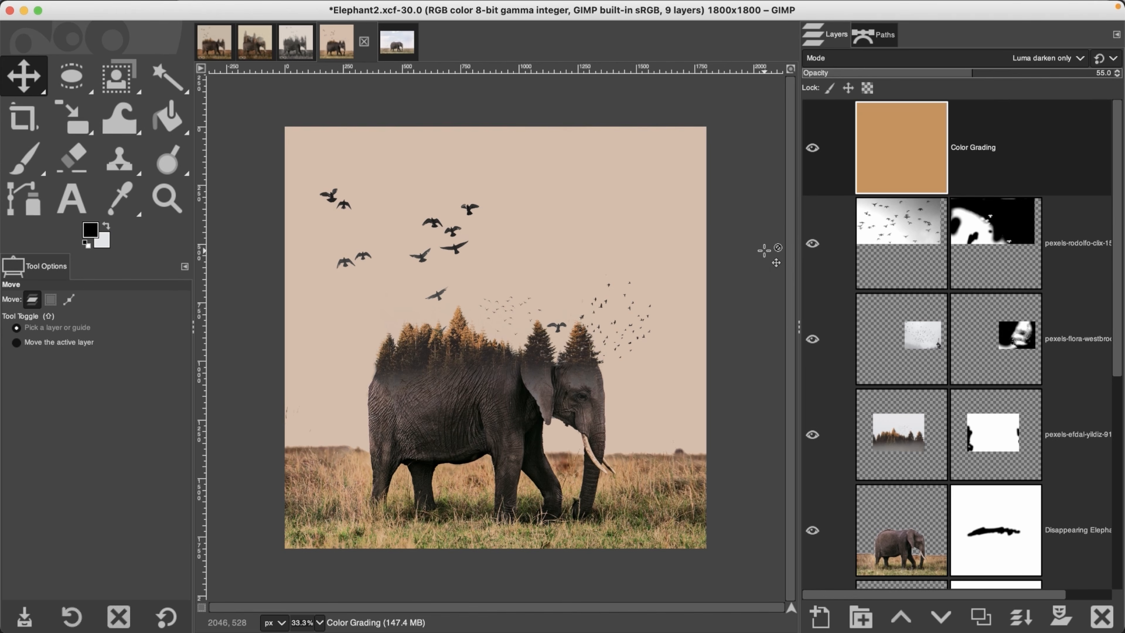
pyautogui.click(214, 53)
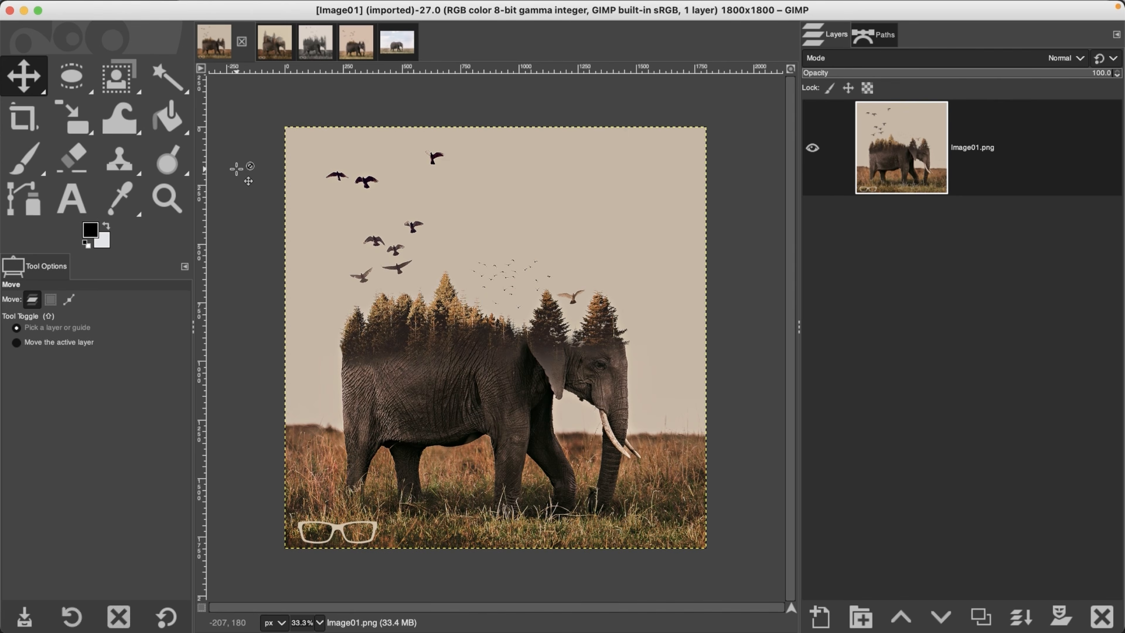
pyautogui.click(264, 53)
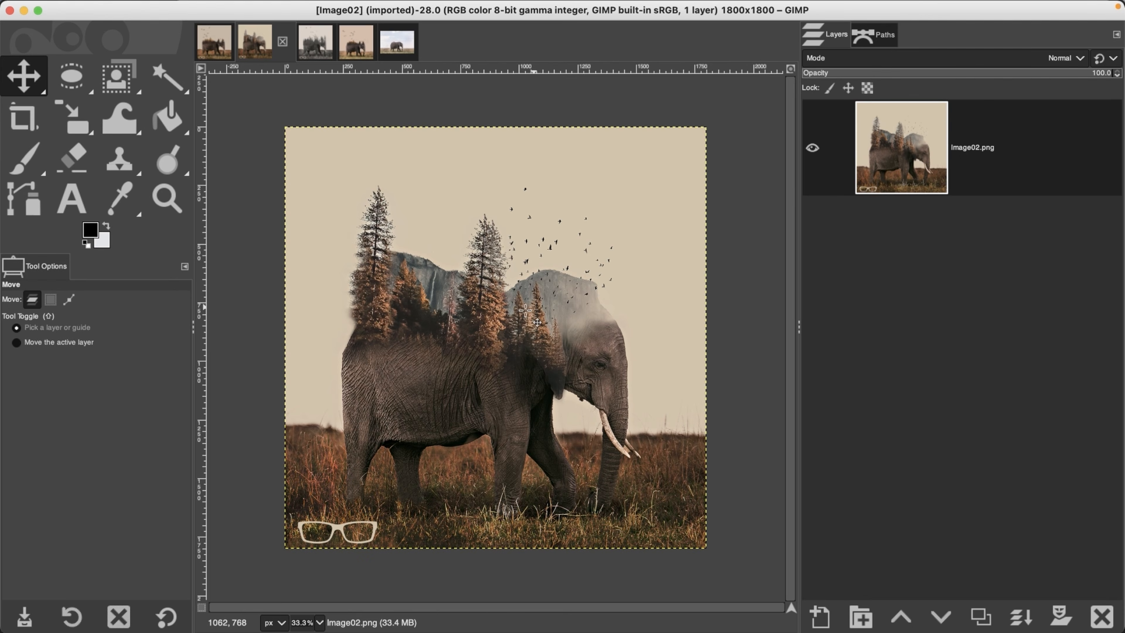
pyautogui.click(312, 39)
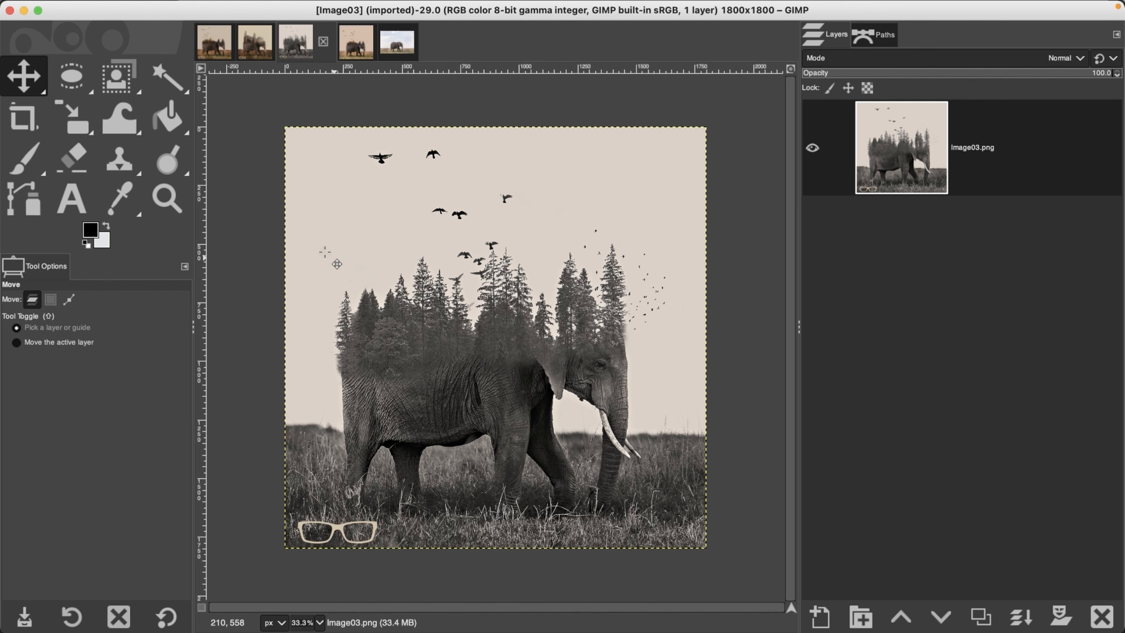
pyautogui.click(380, 49)
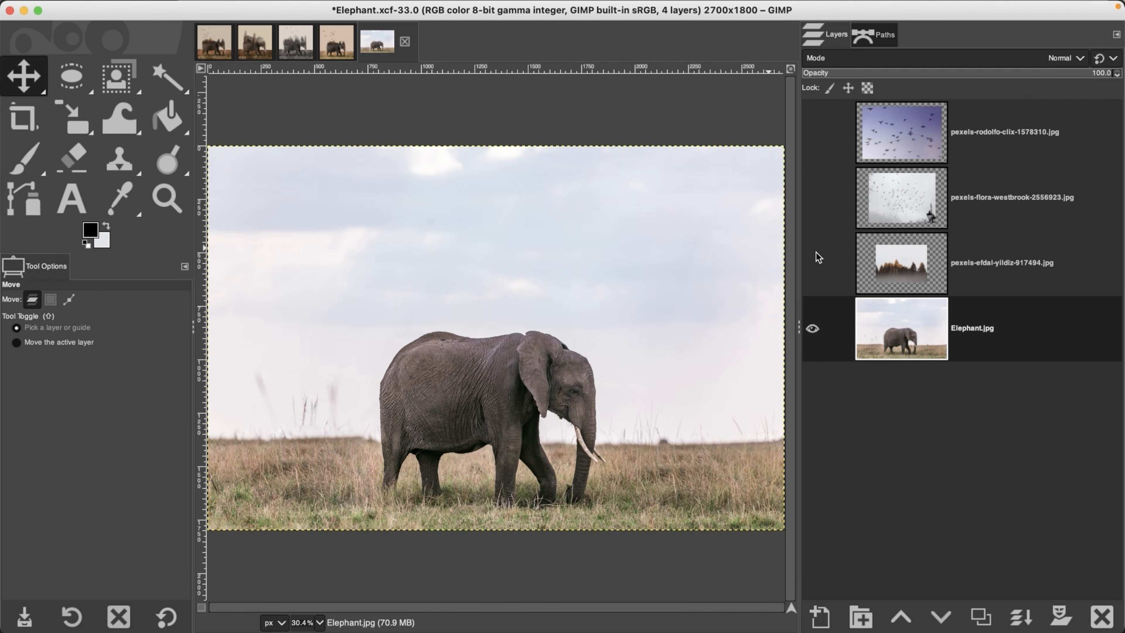
# Check the three pexels stock photo layers in Elephant.xcf by showing them one by one, leaving only Elephant.jpg visible
pyautogui.click(813, 261)
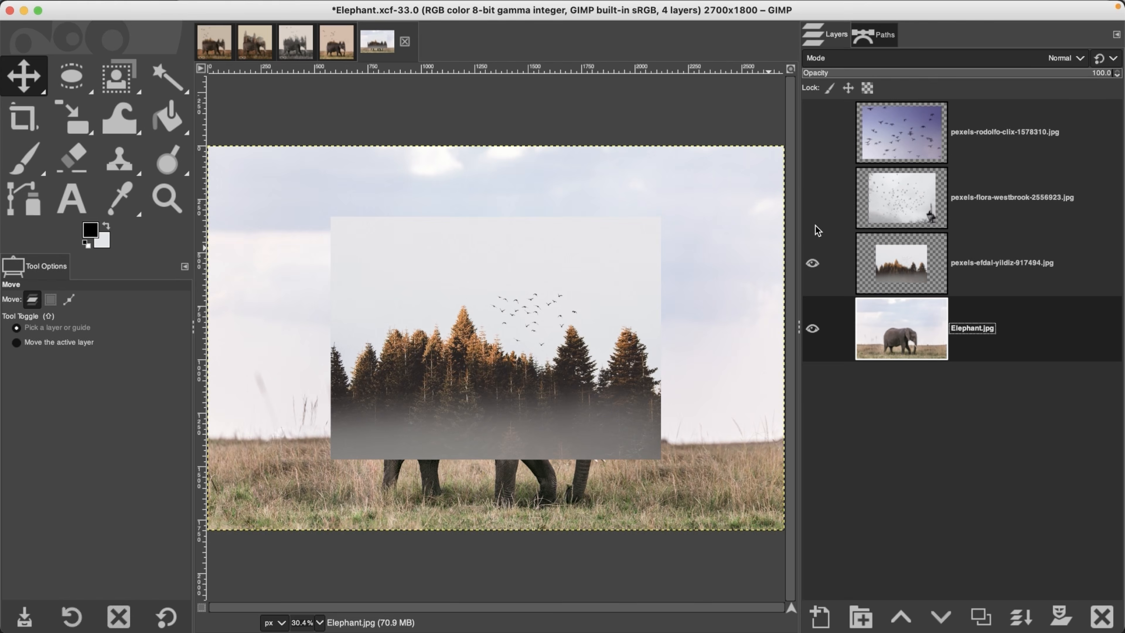
pyautogui.click(815, 191)
pyautogui.click(815, 144)
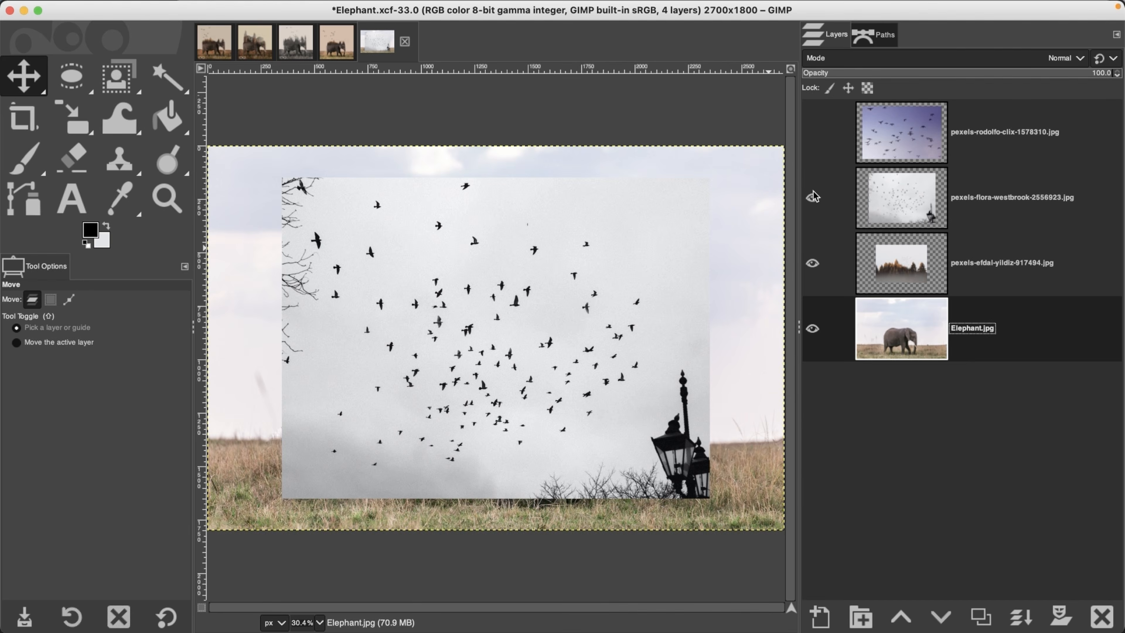
pyautogui.click(815, 198)
pyautogui.click(814, 260)
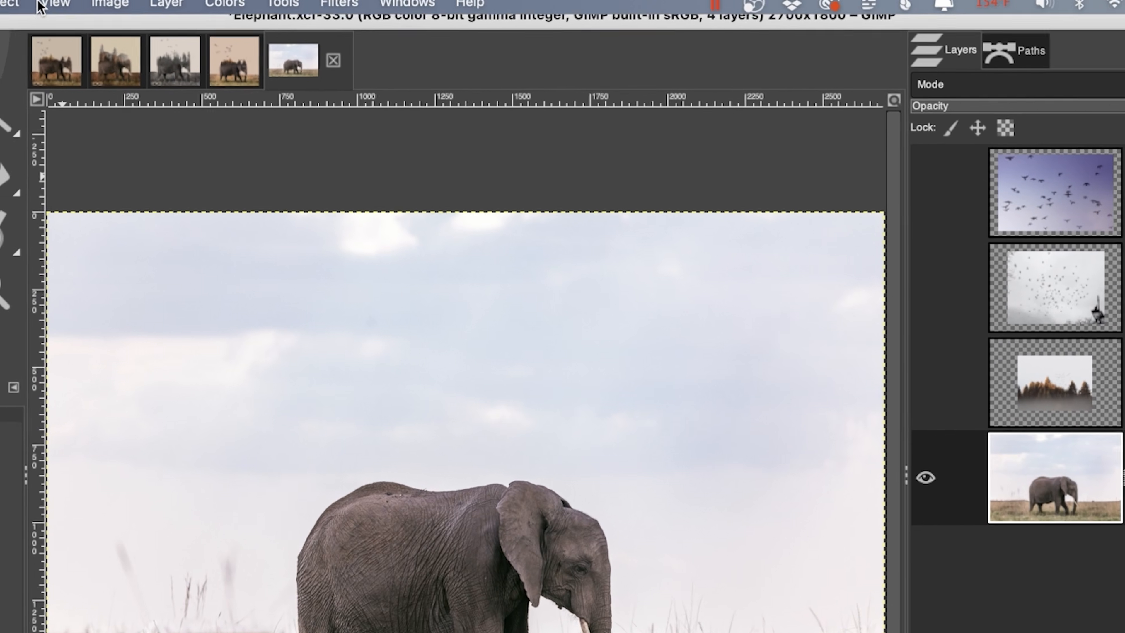
# Resize the canvas to 1800 × 1800 px with an X offset of about -432 so the elephant stays in frame
pyautogui.click(79, 13)
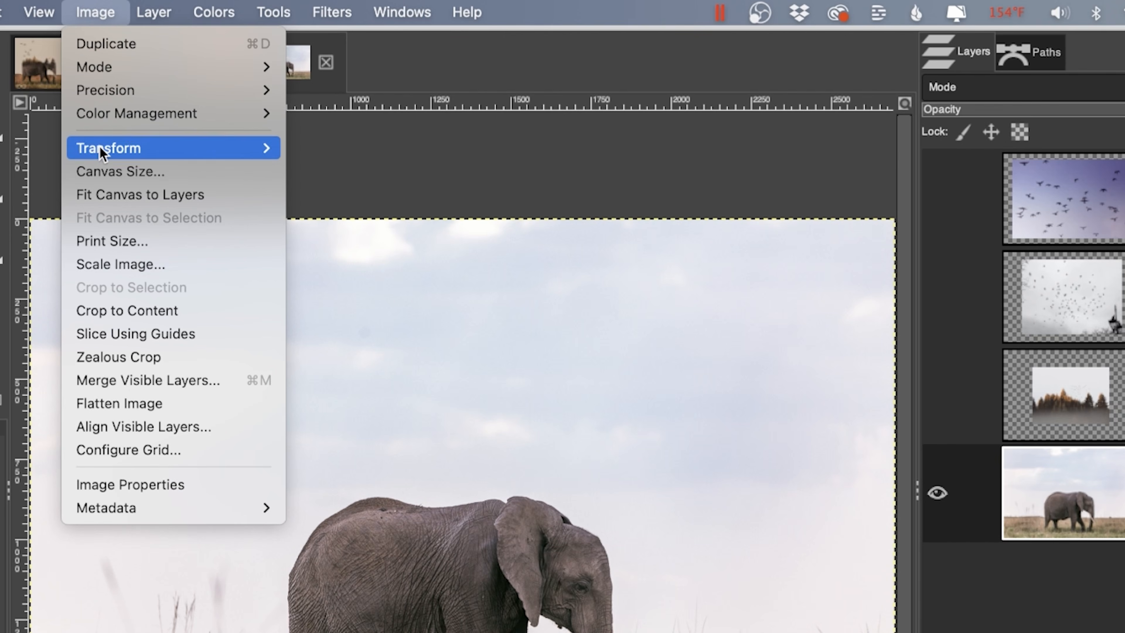
pyautogui.click(108, 170)
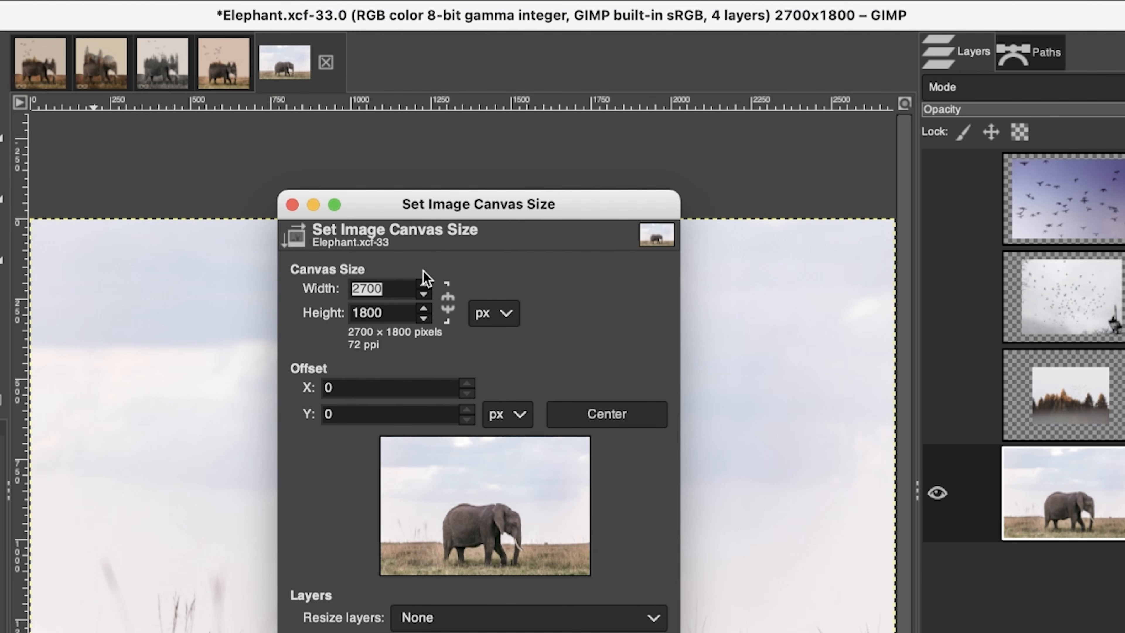
pyautogui.write('1800')
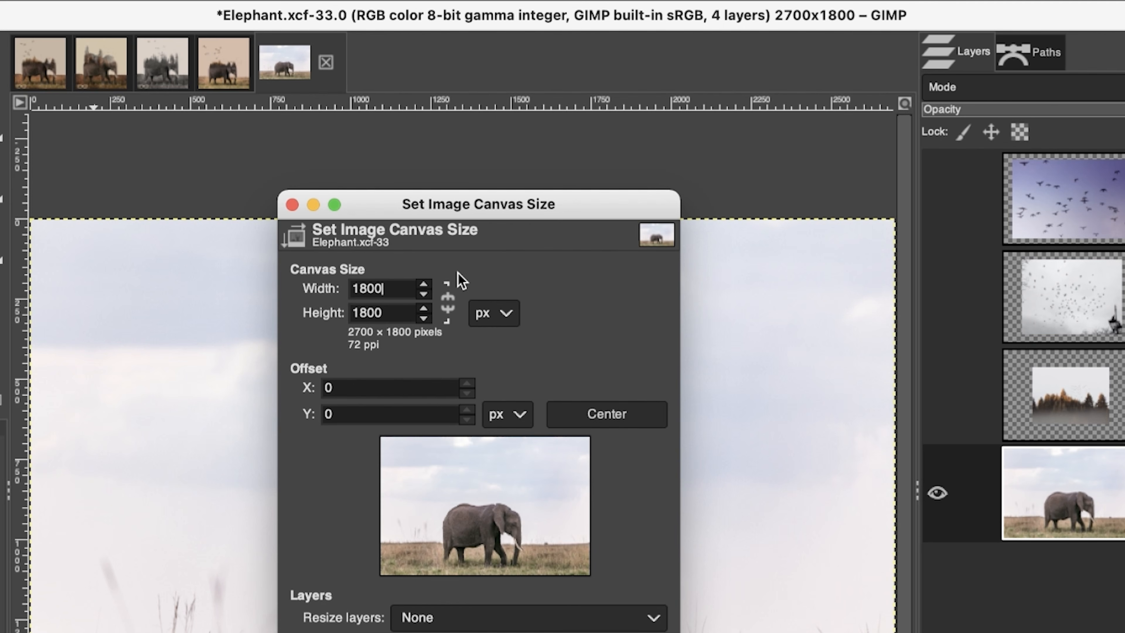
pyautogui.press('Tab')
pyautogui.moveTo(484, 503)
pyautogui.mouseDown()
pyautogui.moveTo(460, 501)
pyautogui.moveTo(496, 492)
pyautogui.mouseUp()
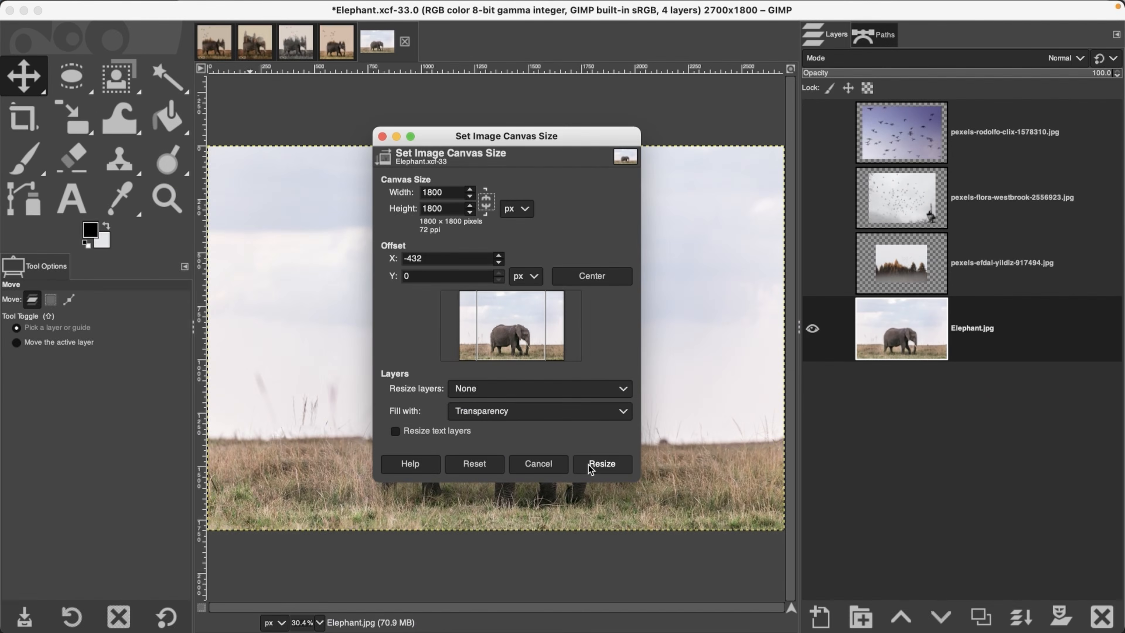
pyautogui.click(602, 464)
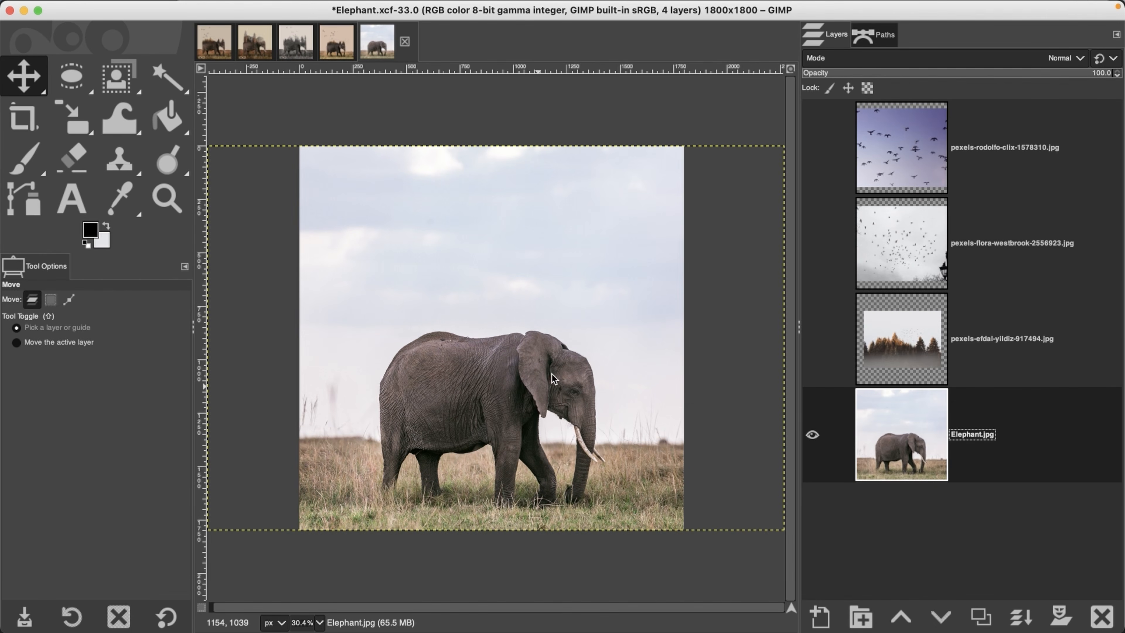
# Scale the Elephant.jpg layer to about 3602 × 2401 px and position the elephant within the canvas at reduced opacity, restoring opacity to 100
pyautogui.hotkey('shift', 's')
pyautogui.click(509, 393)
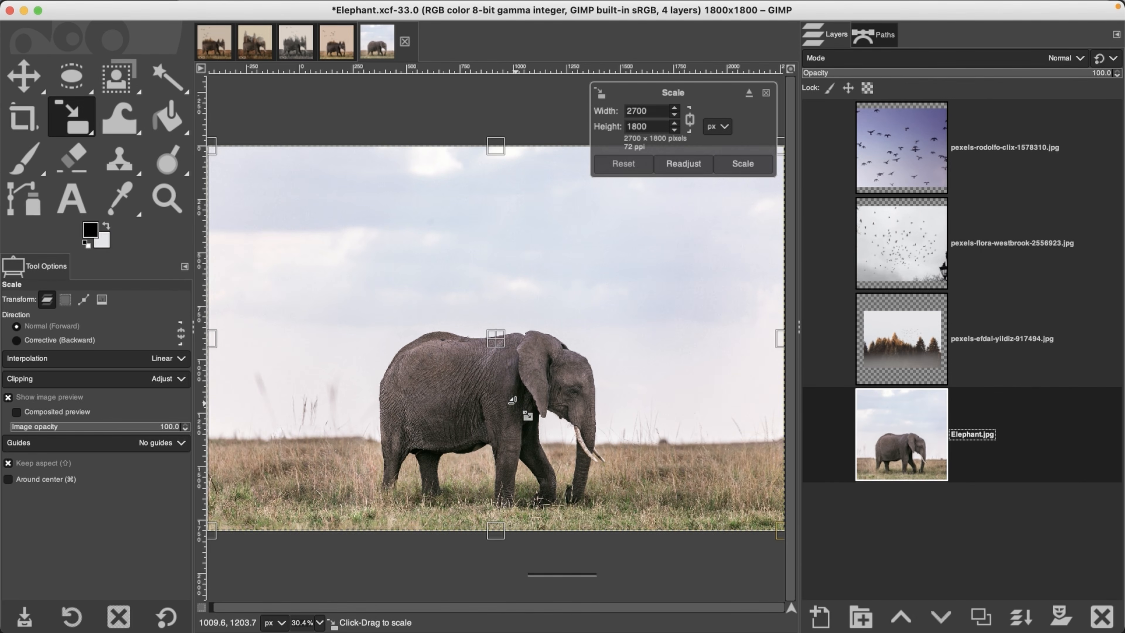
pyautogui.moveTo(560, 477); pyautogui.dragTo(317, 195)
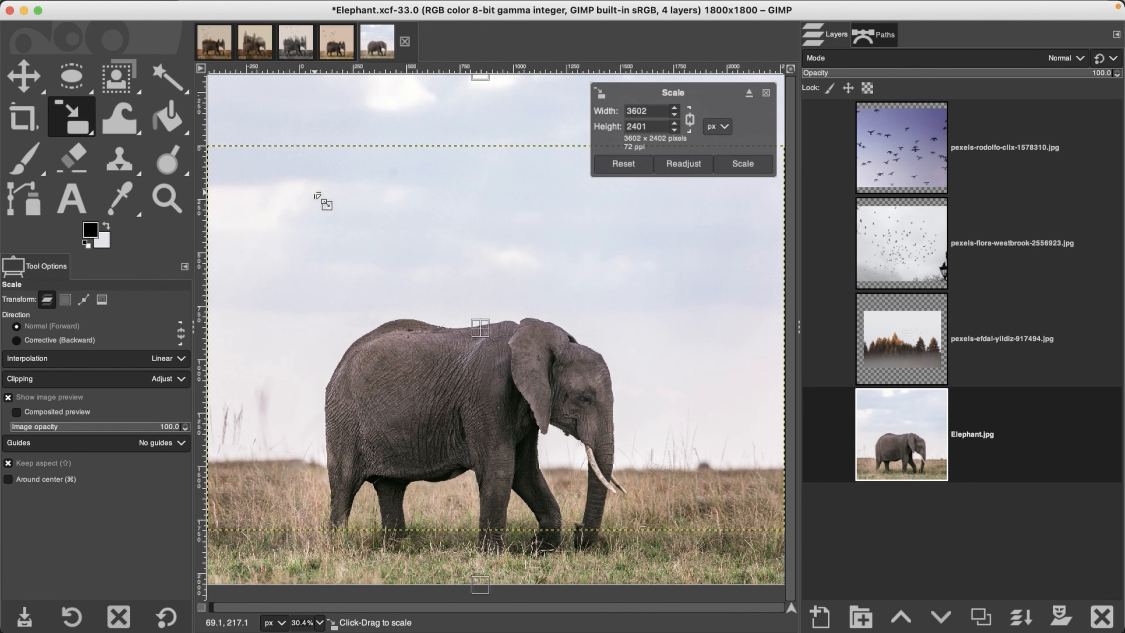
pyautogui.click(905, 71)
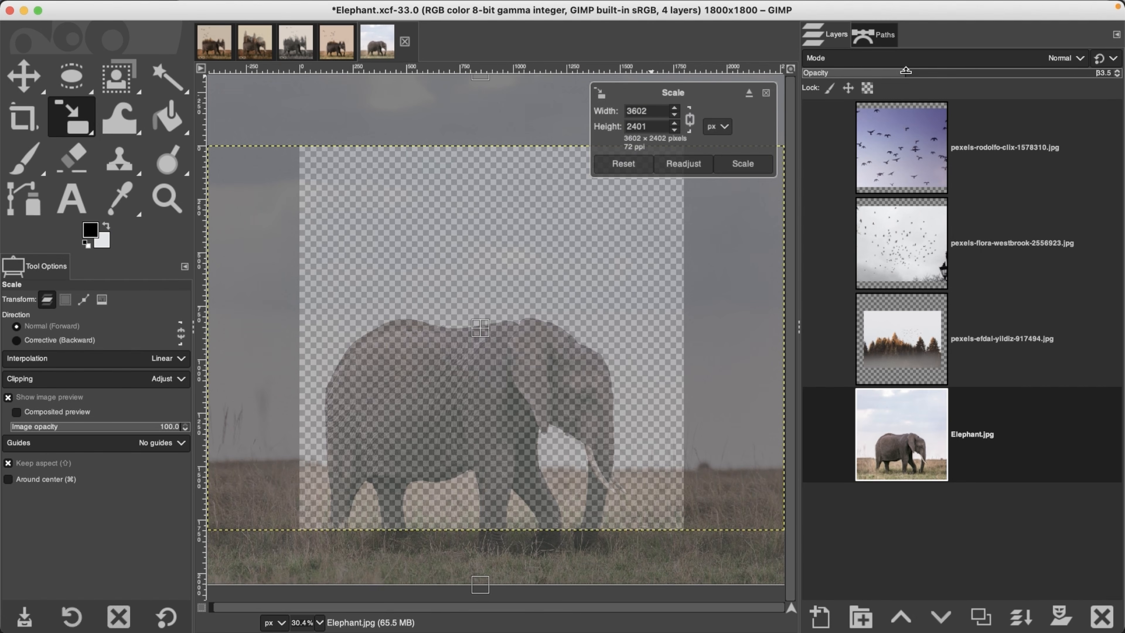
pyautogui.moveTo(497, 340); pyautogui.dragTo(516, 296)
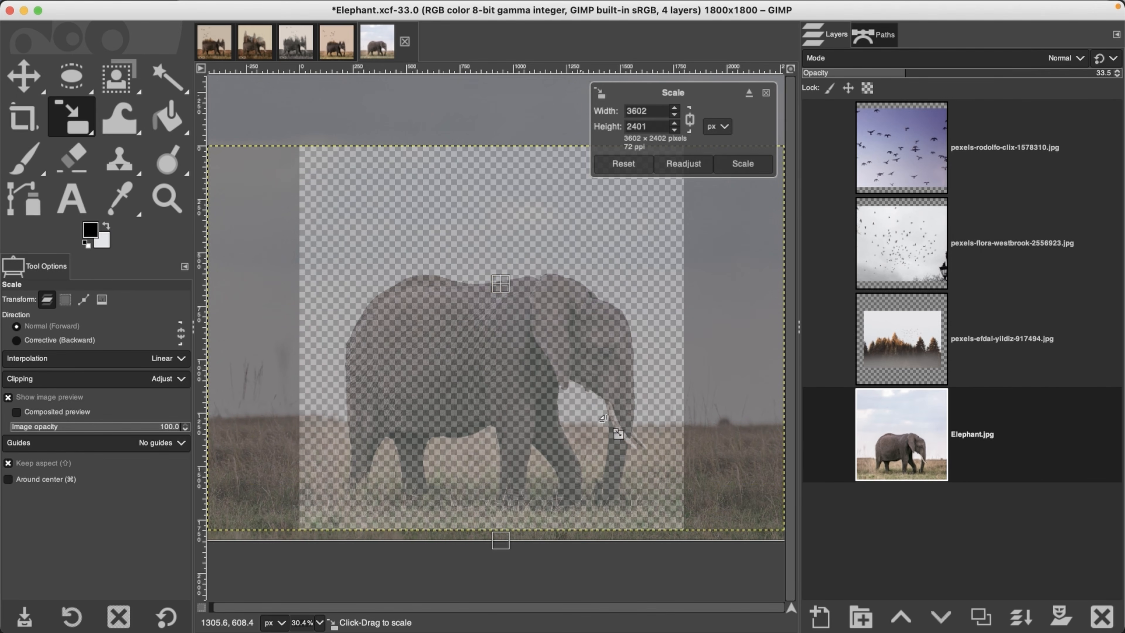
pyautogui.click(748, 164)
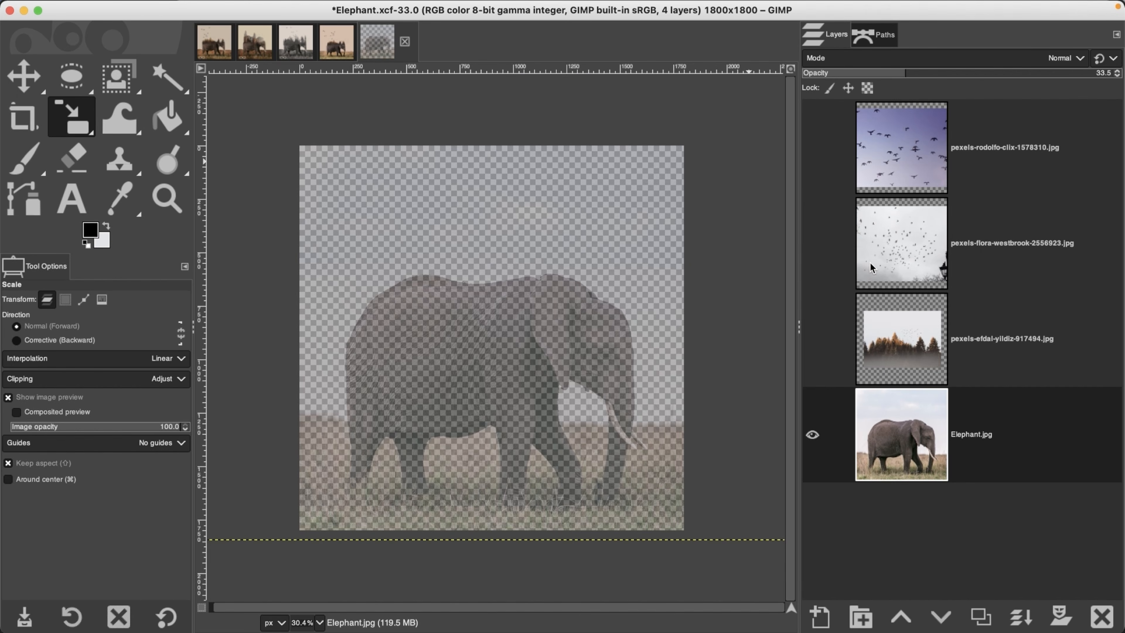
pyautogui.moveTo(943, 72); pyautogui.dragTo(1120, 73)
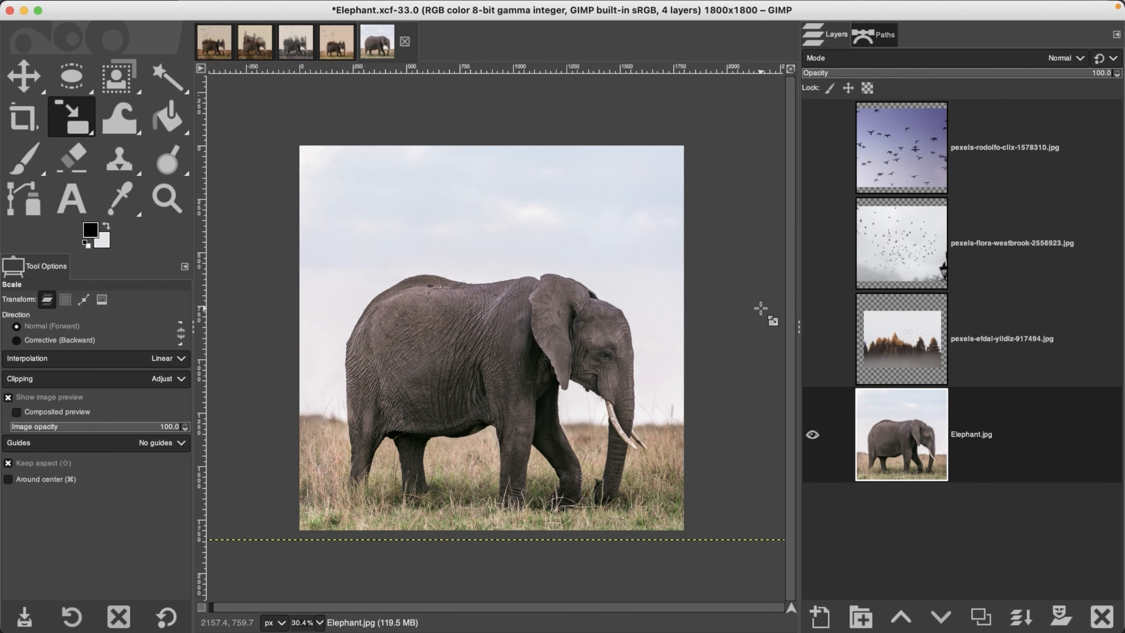
# Duplicate the Elephant.jpg layer and name the copy Sky Removal
pyautogui.click(986, 618)
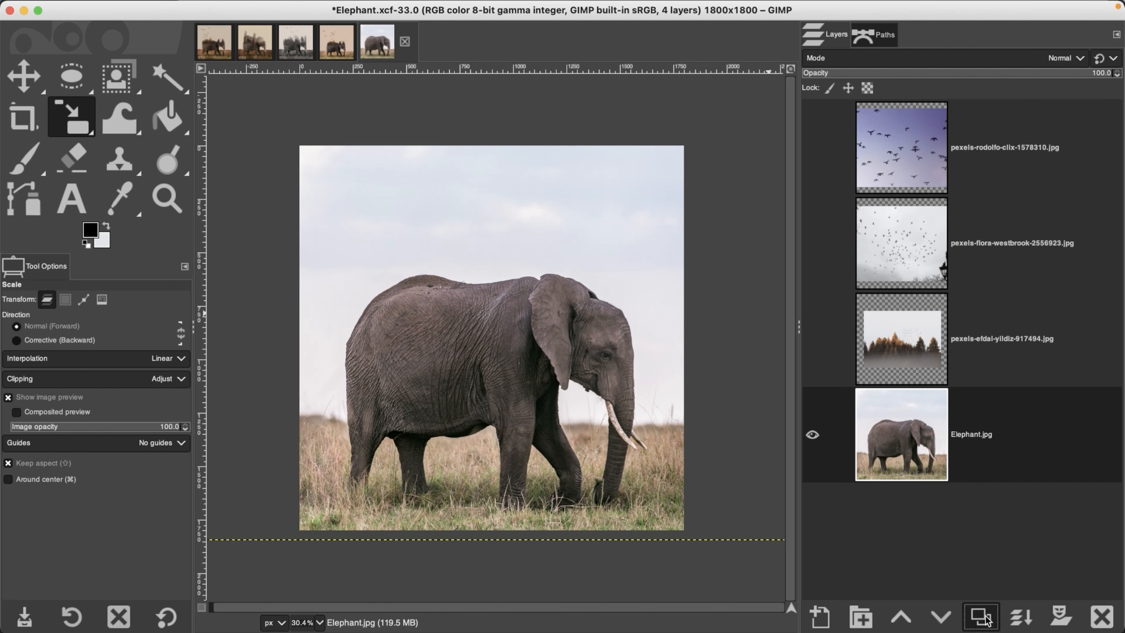
pyautogui.doubleClick(982, 431)
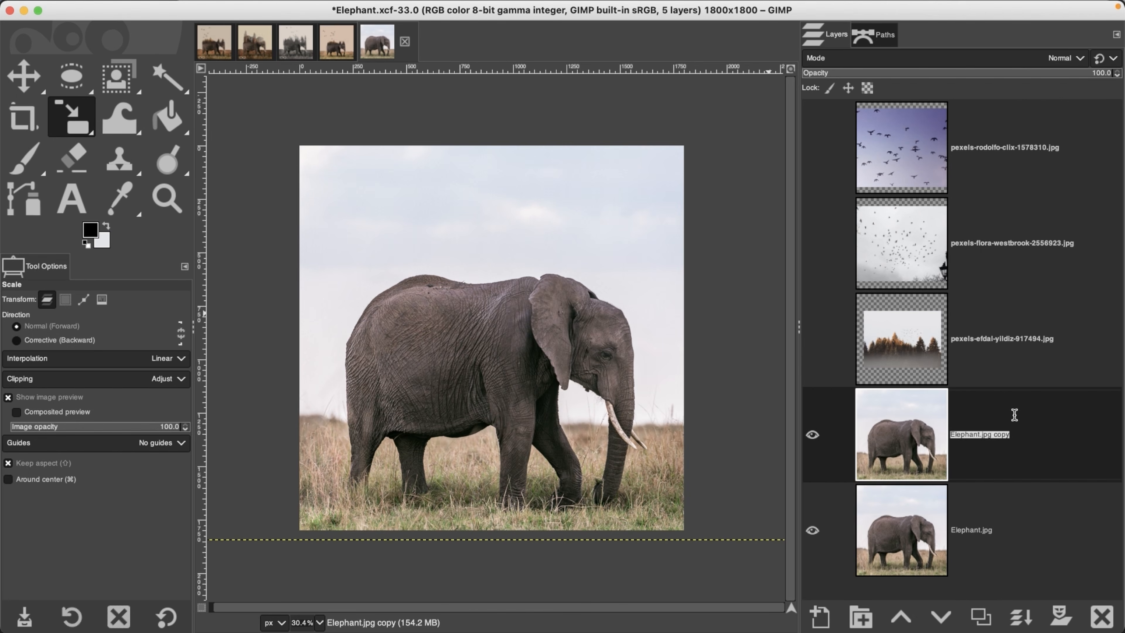
pyautogui.write('Sky Removal')
pyautogui.press('Return')
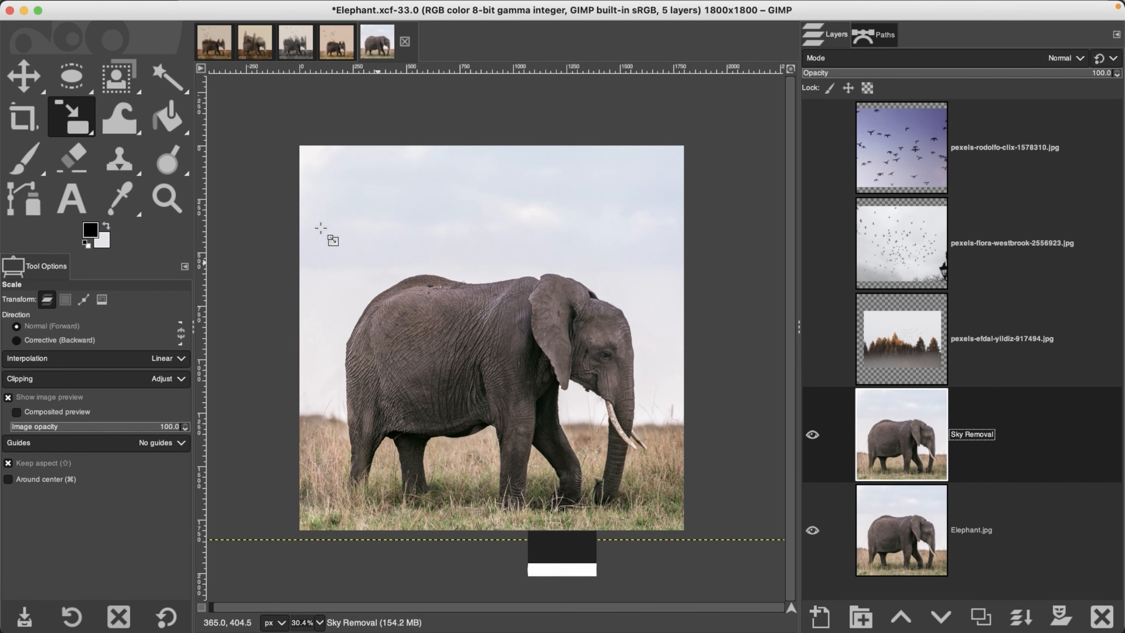
# Select the sky with Fuzzy Select at a threshold of about 30.1, adding the enclosed sky patch beneath the elephant's head
pyautogui.click(171, 78)
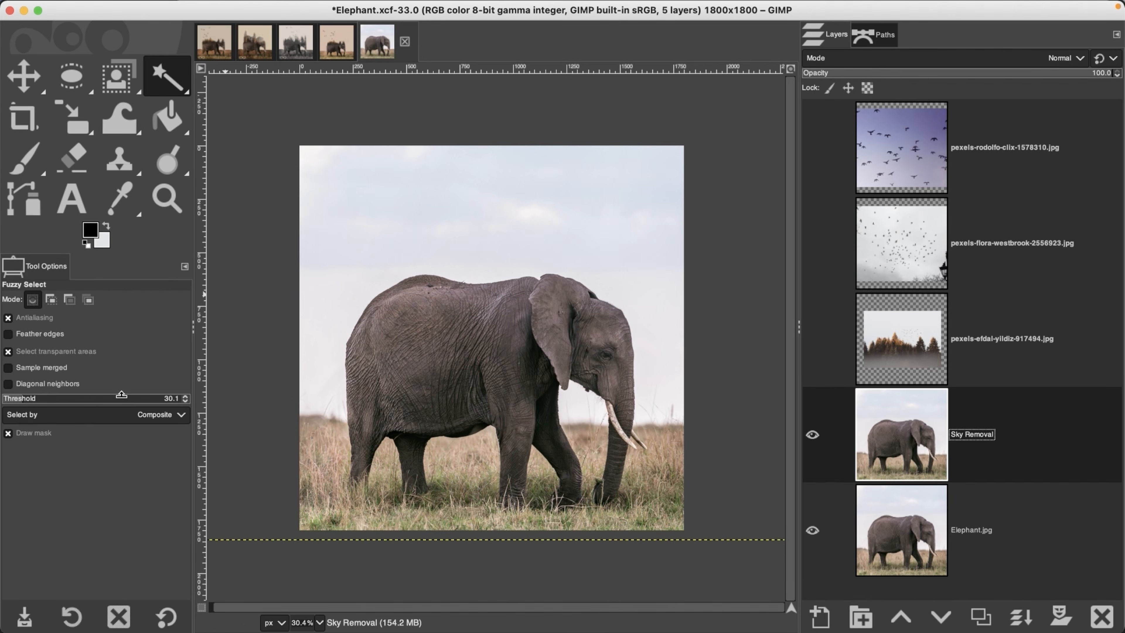
pyautogui.moveTo(459, 182); pyautogui.dragTo(465, 186)
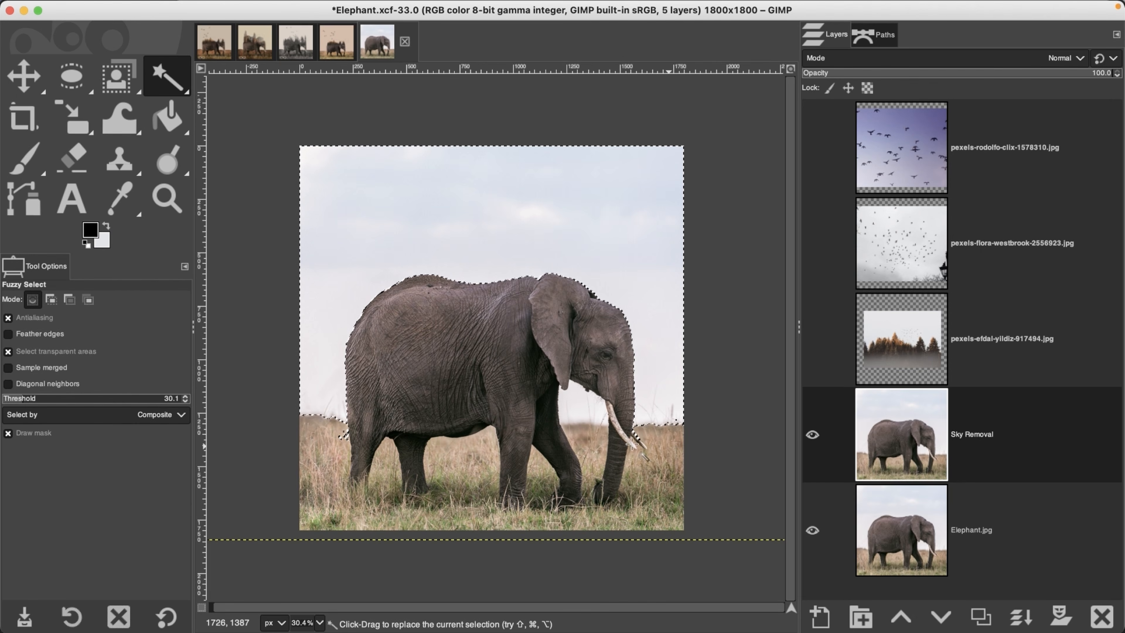
pyautogui.keyDown('shift'); pyautogui.moveTo(576, 401); pyautogui.dragTo(578, 402); pyautogui.keyUp('shift')
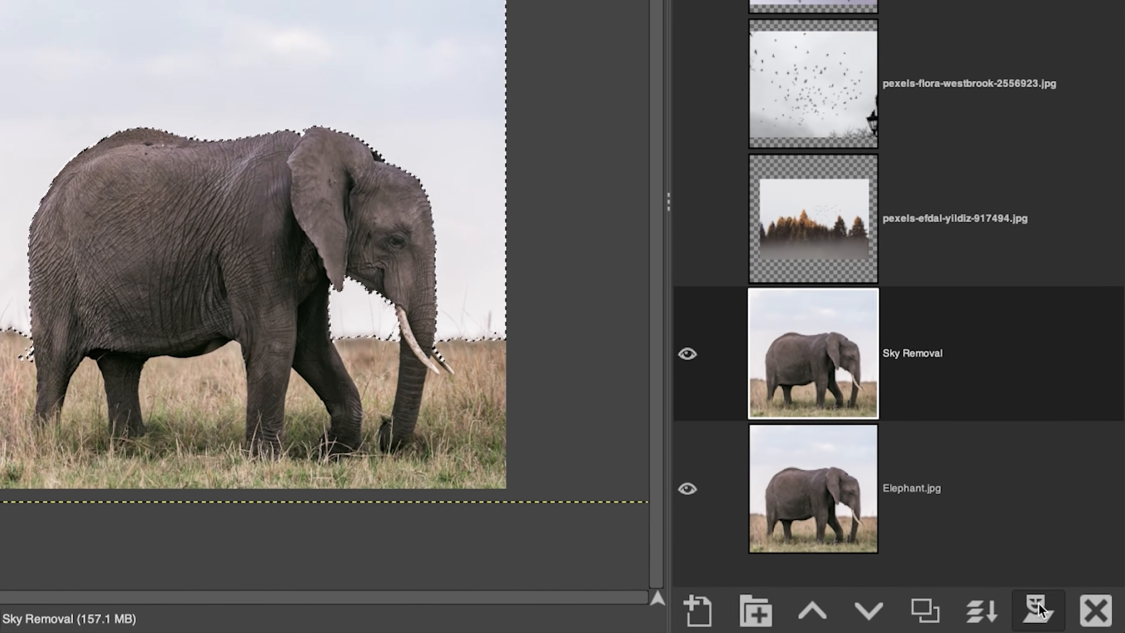
# Add a layer mask to Sky Removal initialized from the selection, check it without the layer below, and clear the selection
pyautogui.click(1061, 617)
pyautogui.click(960, 511)
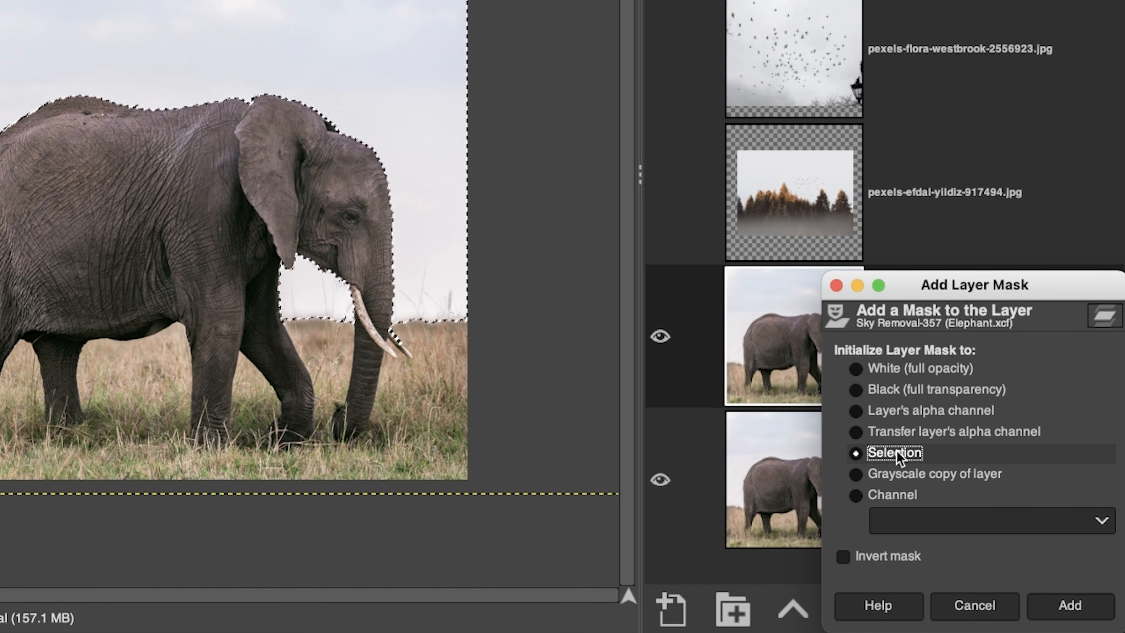
pyautogui.click(1072, 606)
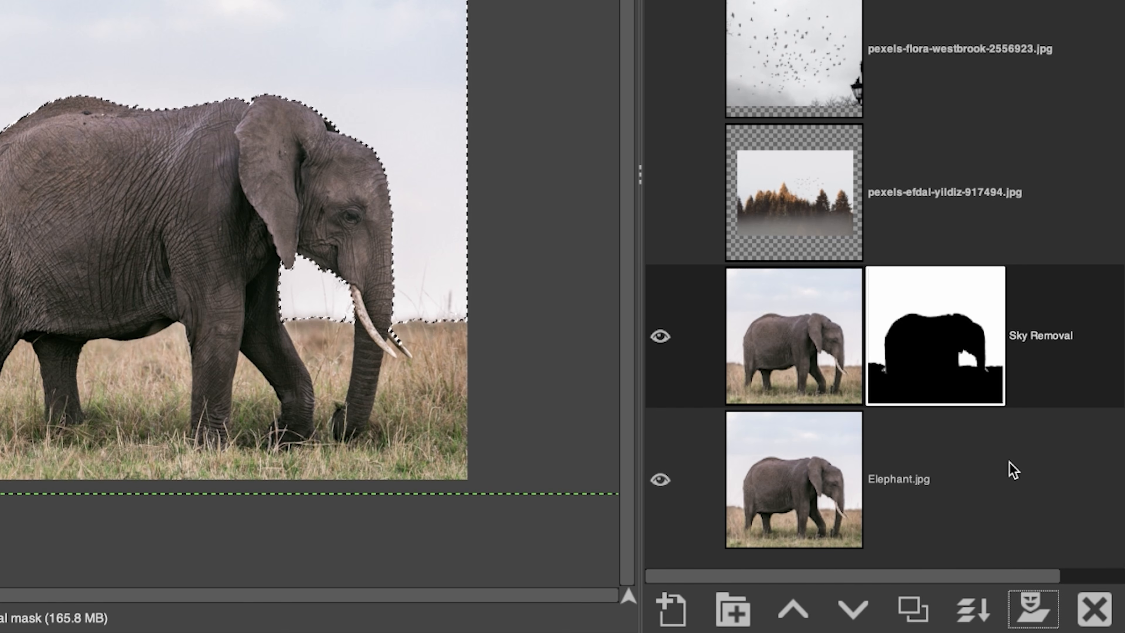
pyautogui.click(655, 481)
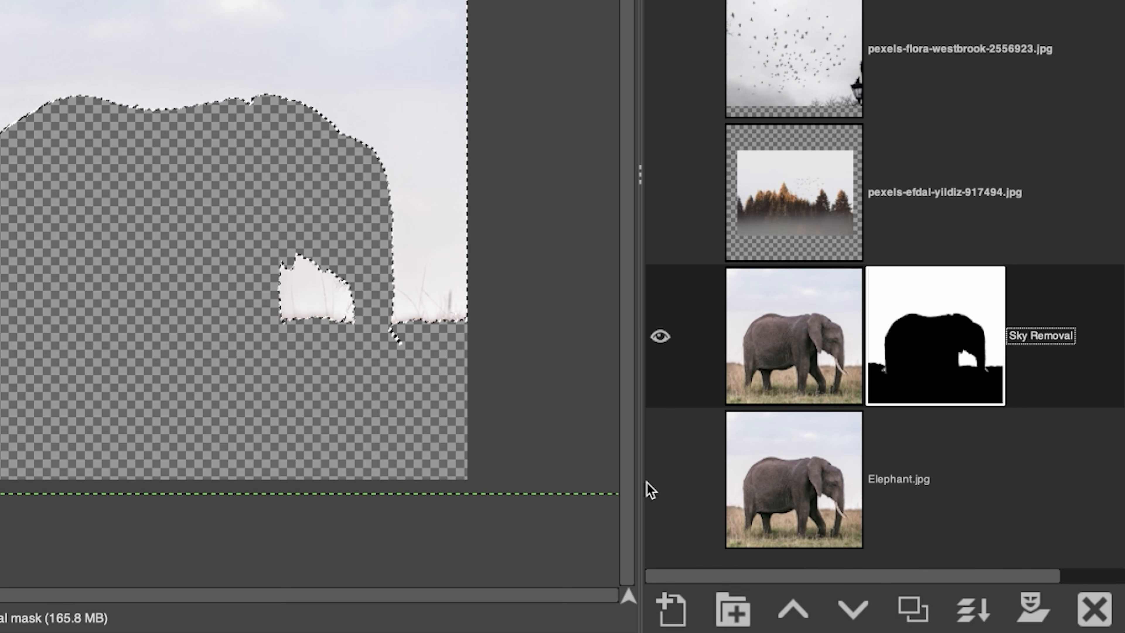
pyautogui.click(647, 483)
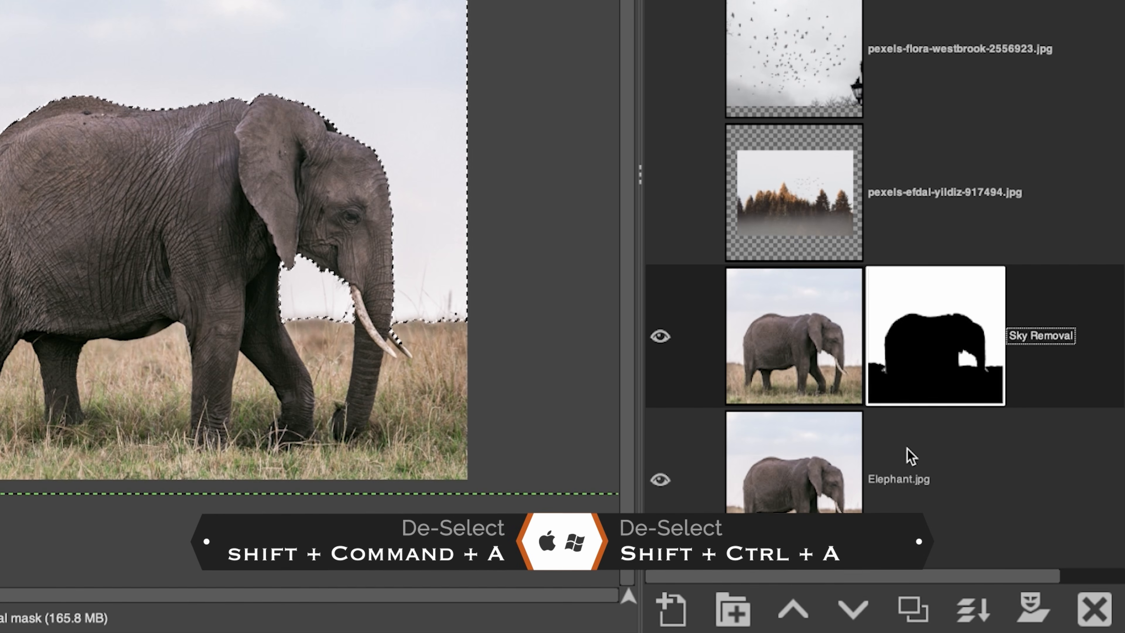
pyautogui.press('shift+super+a')
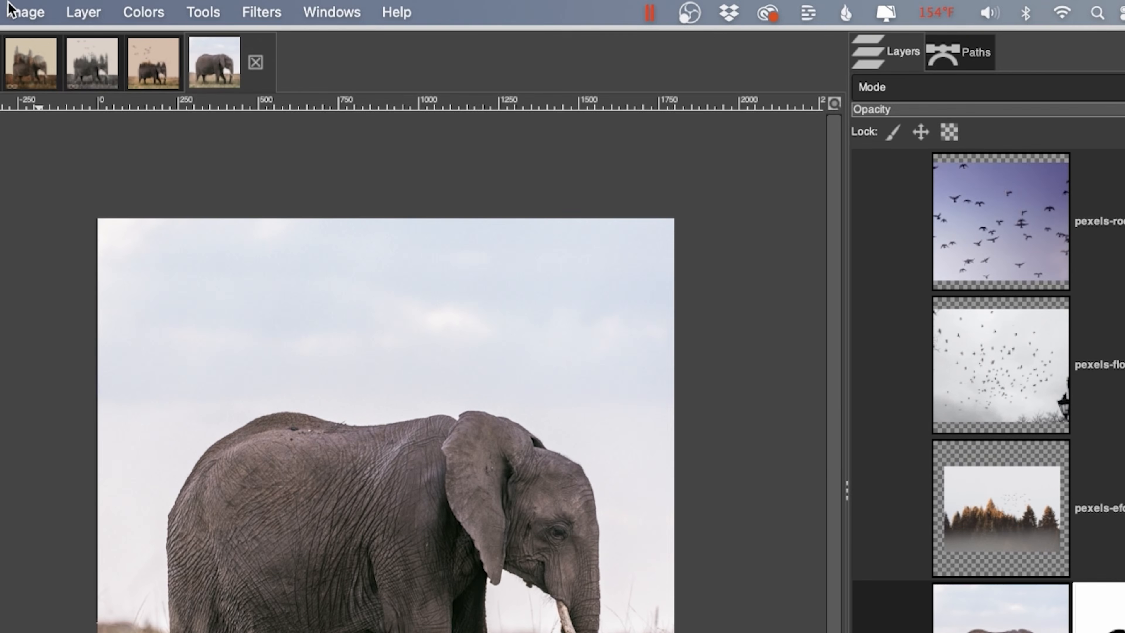
# Invert the Sky Removal layer mask and hide the original Elephant.jpg layer
pyautogui.click(151, 12)
pyautogui.click(176, 292)
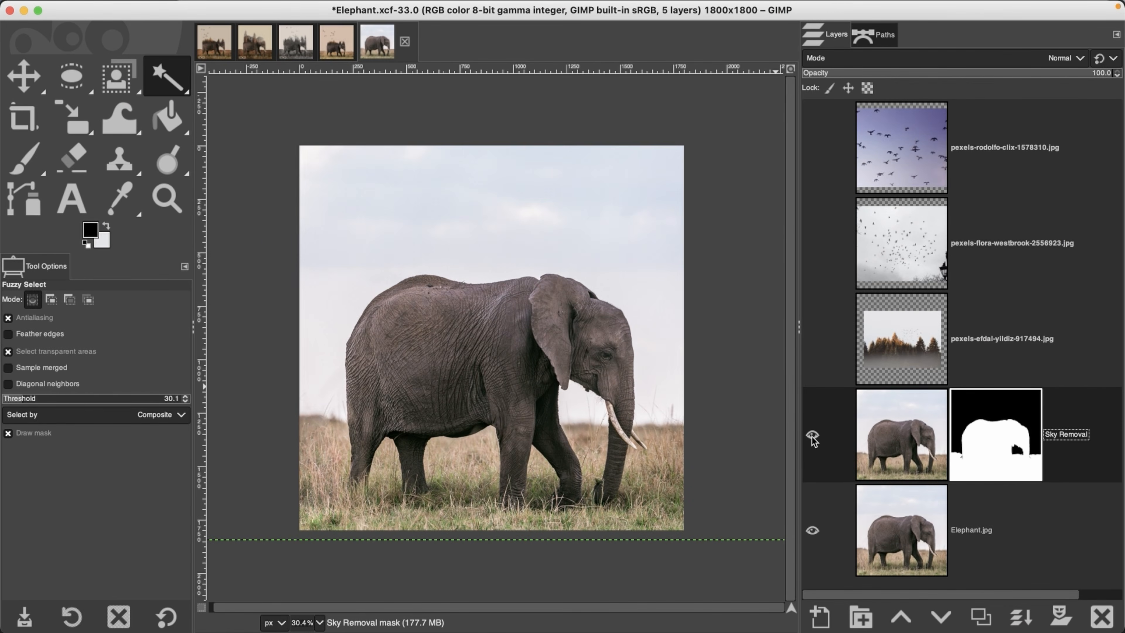
pyautogui.click(814, 531)
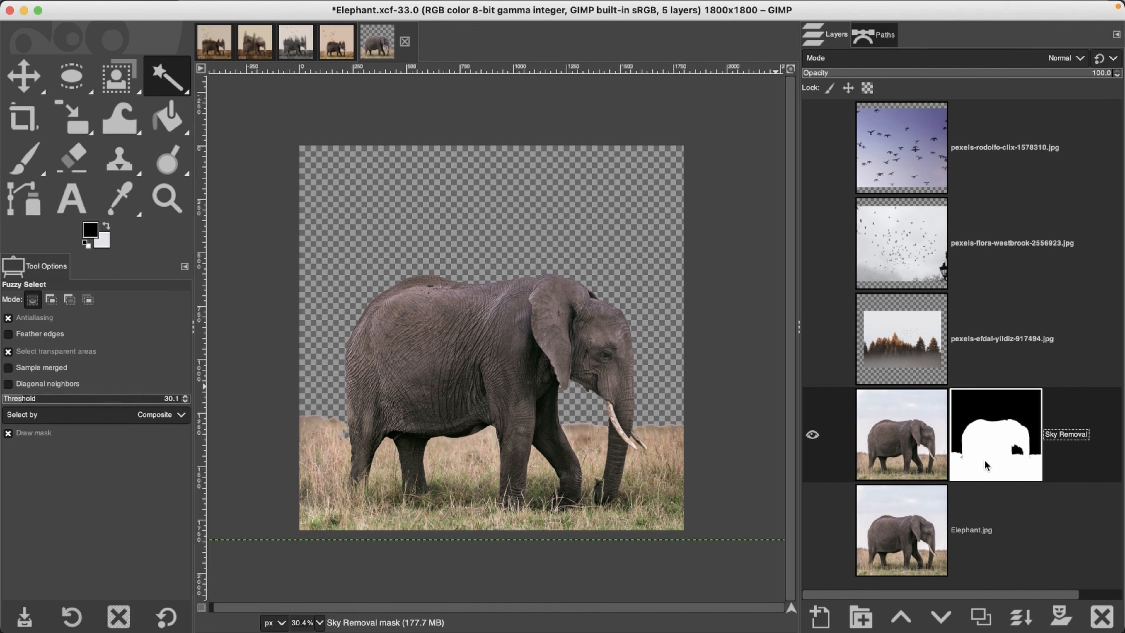
# Restore the missing grass behind the elephant's hind leg by painting white on the Sky Removal mask with a size 53 brush
pyautogui.press('z')
pyautogui.click(335, 439)
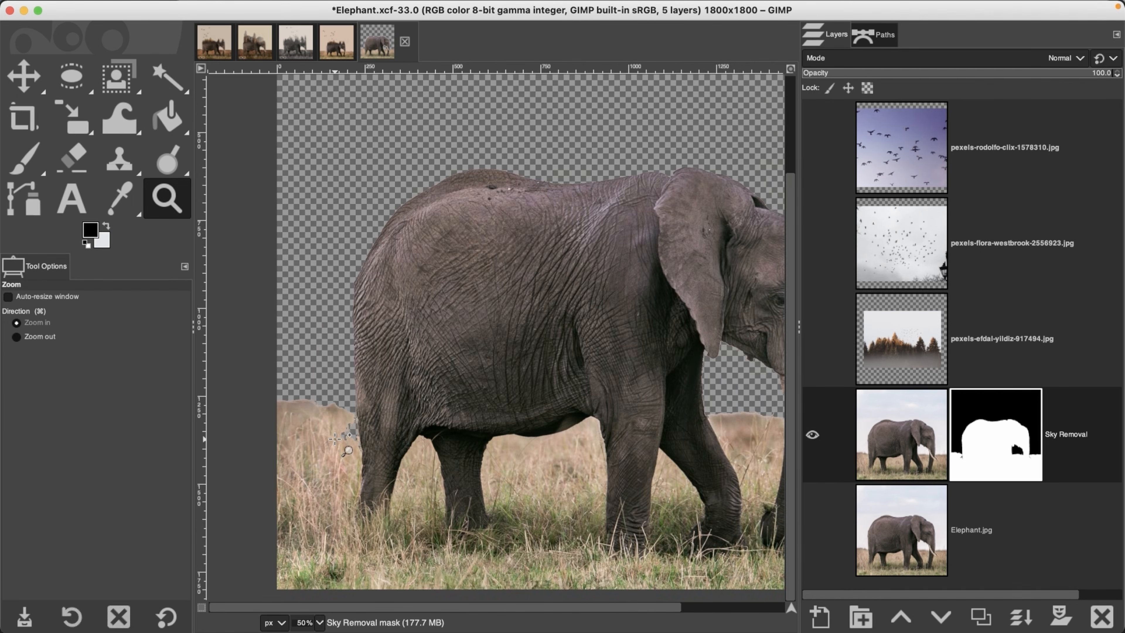
pyautogui.click(336, 439)
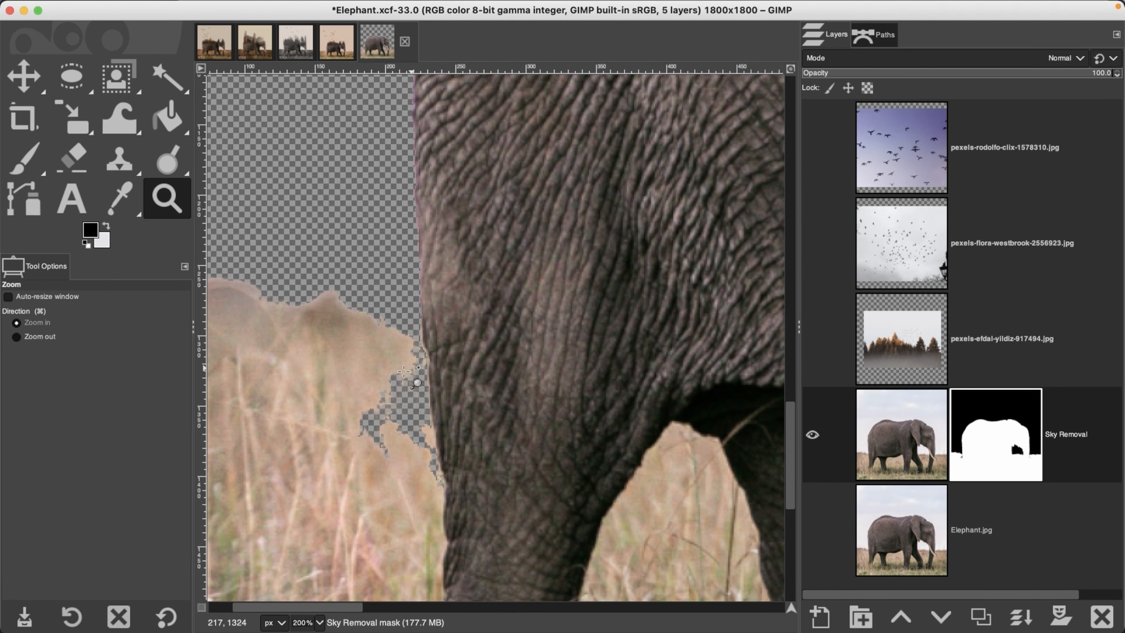
pyautogui.press('p')
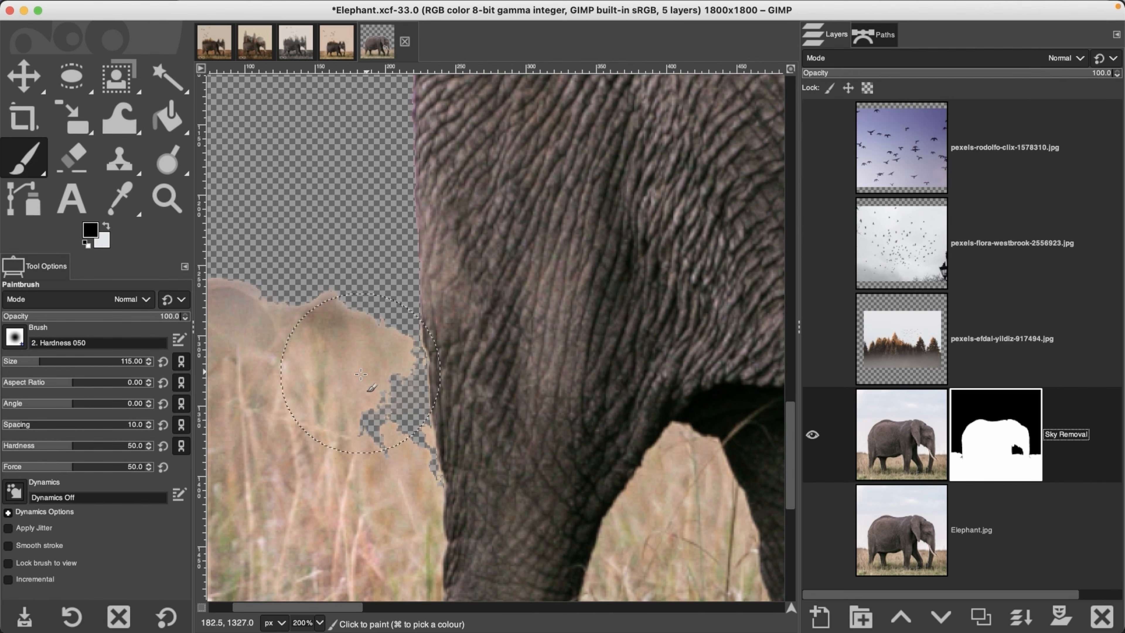
pyautogui.moveTo(30, 362); pyautogui.dragTo(24, 359)
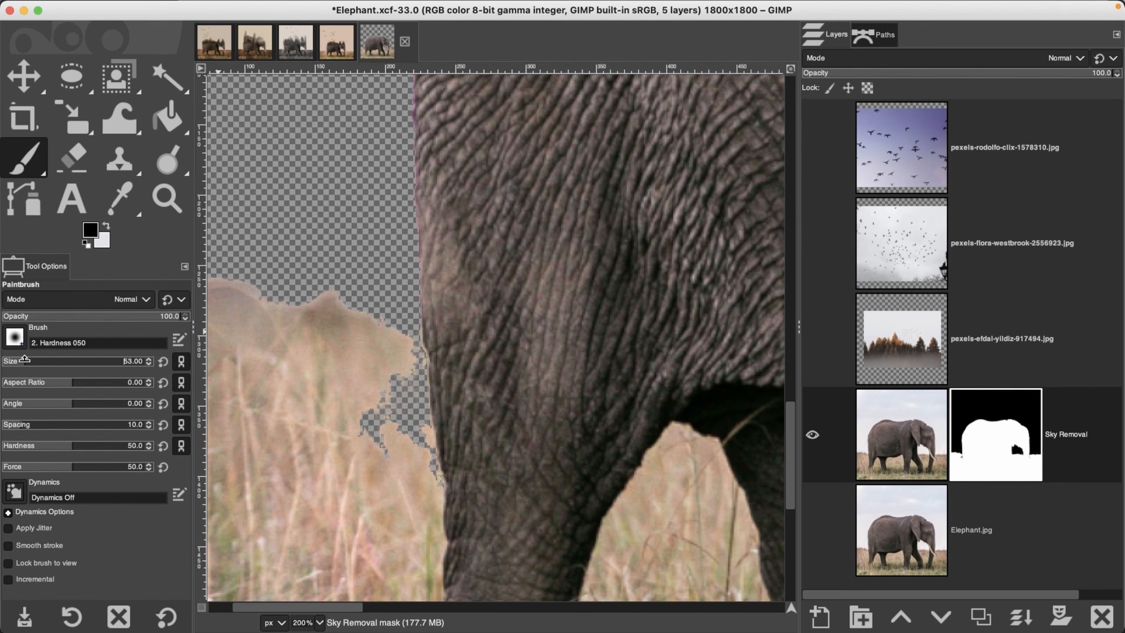
pyautogui.click(107, 226)
pyautogui.moveTo(379, 417)
pyautogui.mouseDown()
pyautogui.moveTo(386, 378)
pyautogui.moveTo(415, 467)
pyautogui.mouseUp()
pyautogui.press('shift+super+j')
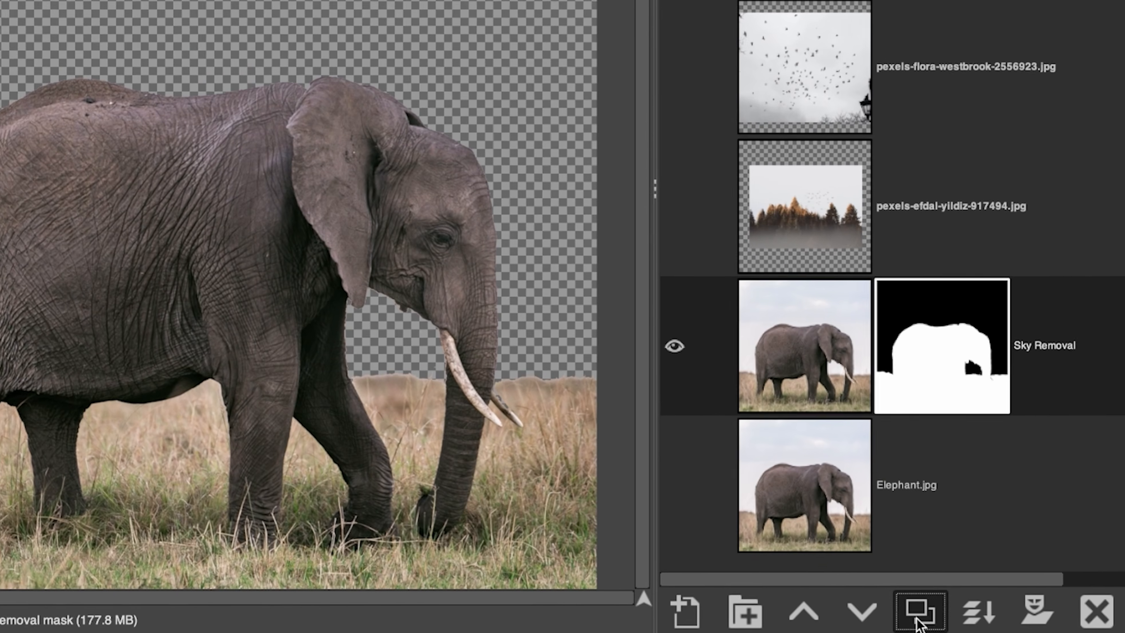
# Duplicate Sky Removal, apply the copy's layer mask, hide the original Sky Removal layer, and name the copy Curves
pyautogui.click(981, 616)
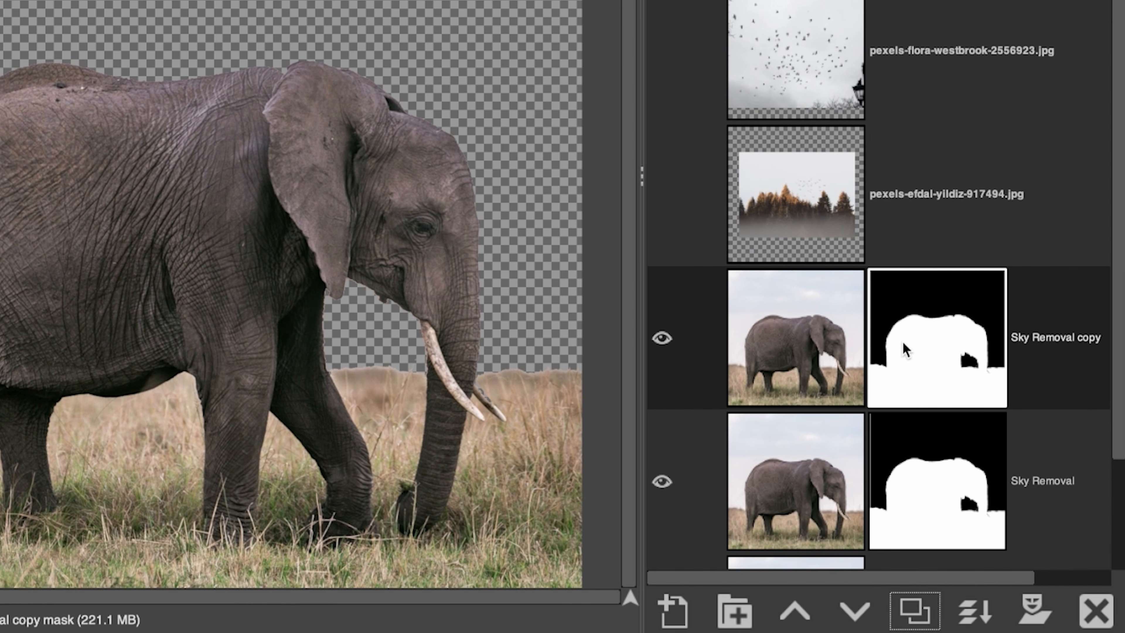
pyautogui.rightClick(914, 339)
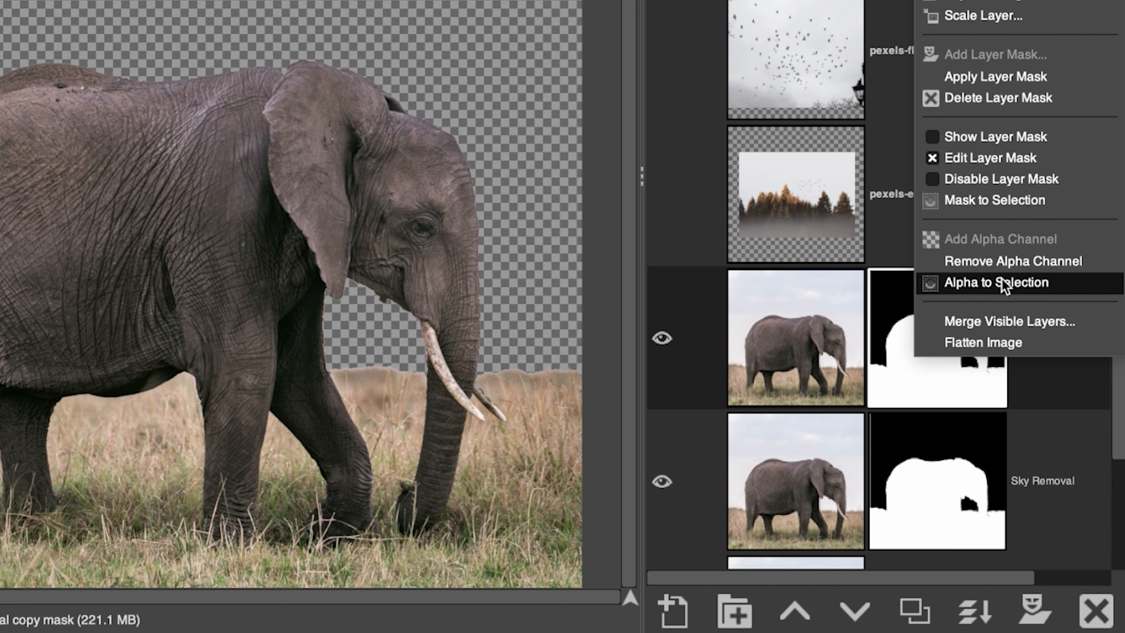
pyautogui.click(994, 77)
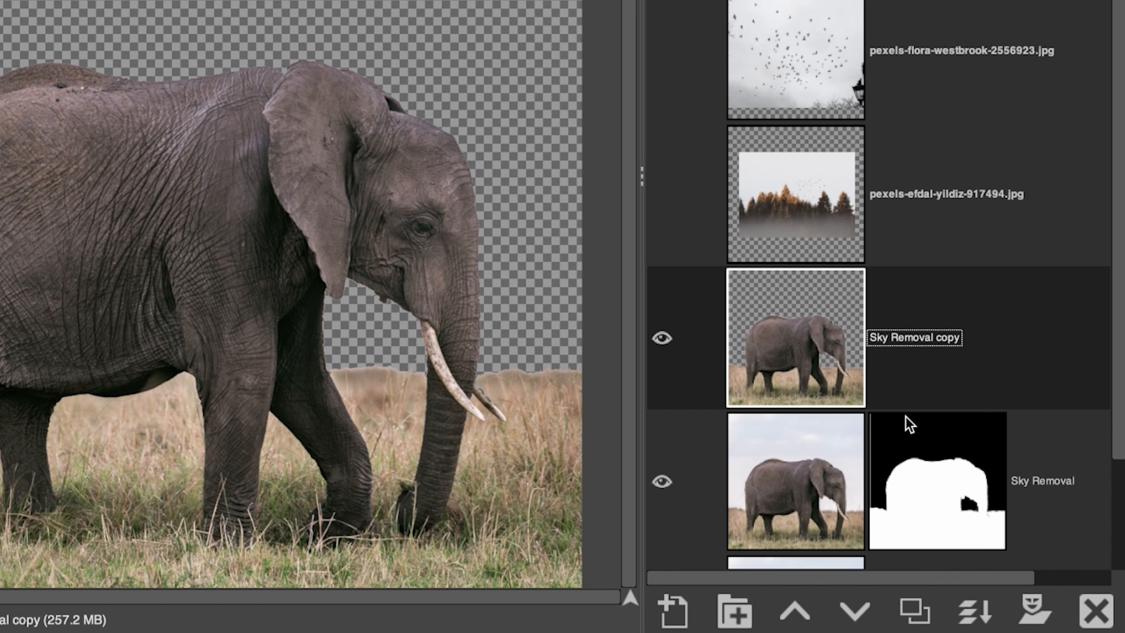
pyautogui.click(662, 481)
pyautogui.doubleClick(912, 340)
pyautogui.write('curves')
pyautogui.press('Return')
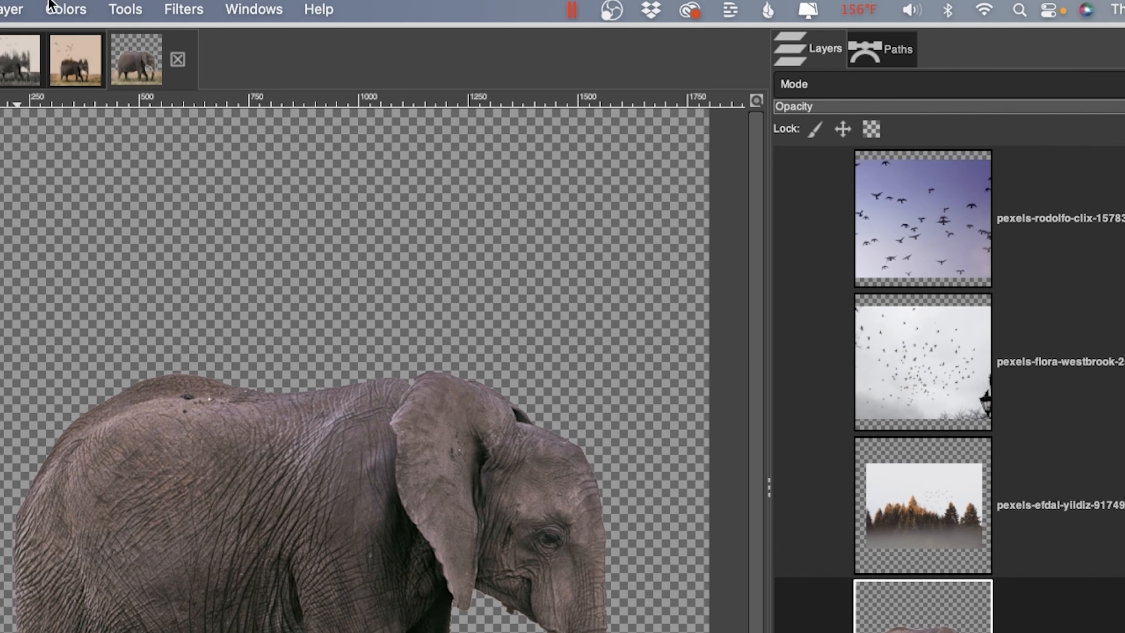
# Apply a gentle S-shaped Value curve to the Curves layer, lowering the shadows and raising the highlights from input 179 to output 194
pyautogui.click(66, 9)
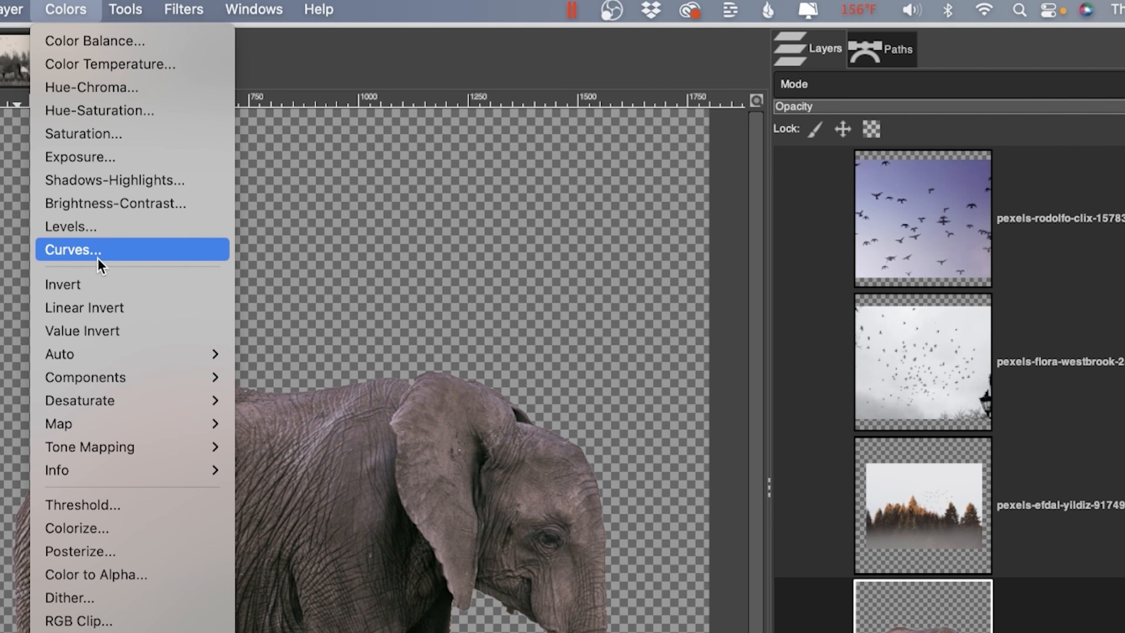
pyautogui.click(132, 250)
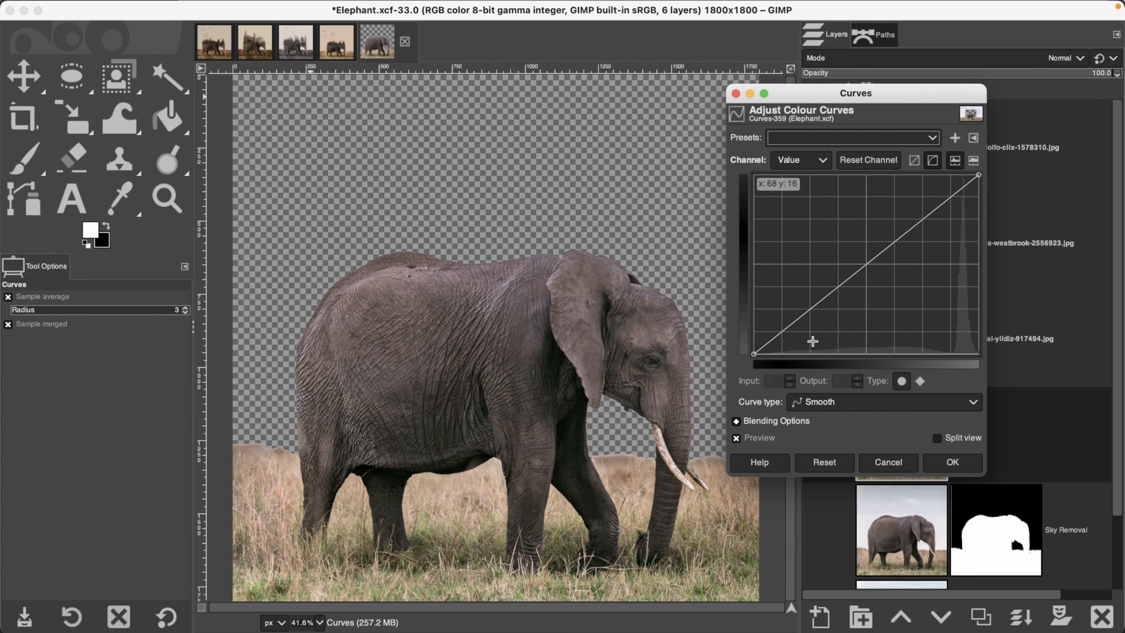
pyautogui.moveTo(804, 313); pyautogui.dragTo(809, 319)
pyautogui.moveTo(916, 227); pyautogui.dragTo(911, 217)
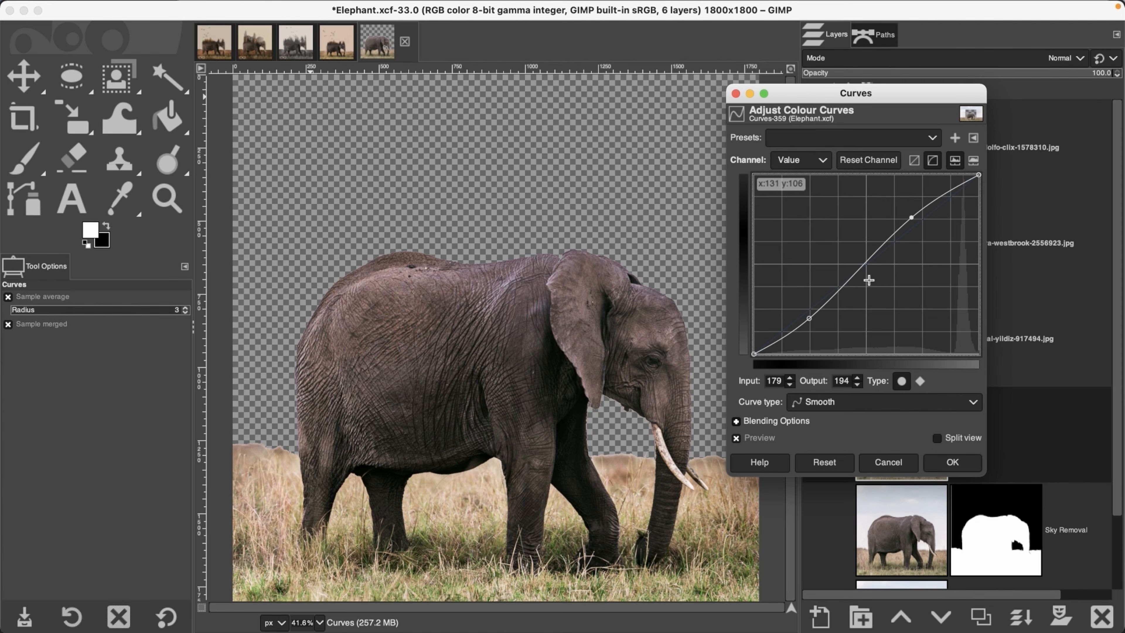
pyautogui.click(952, 462)
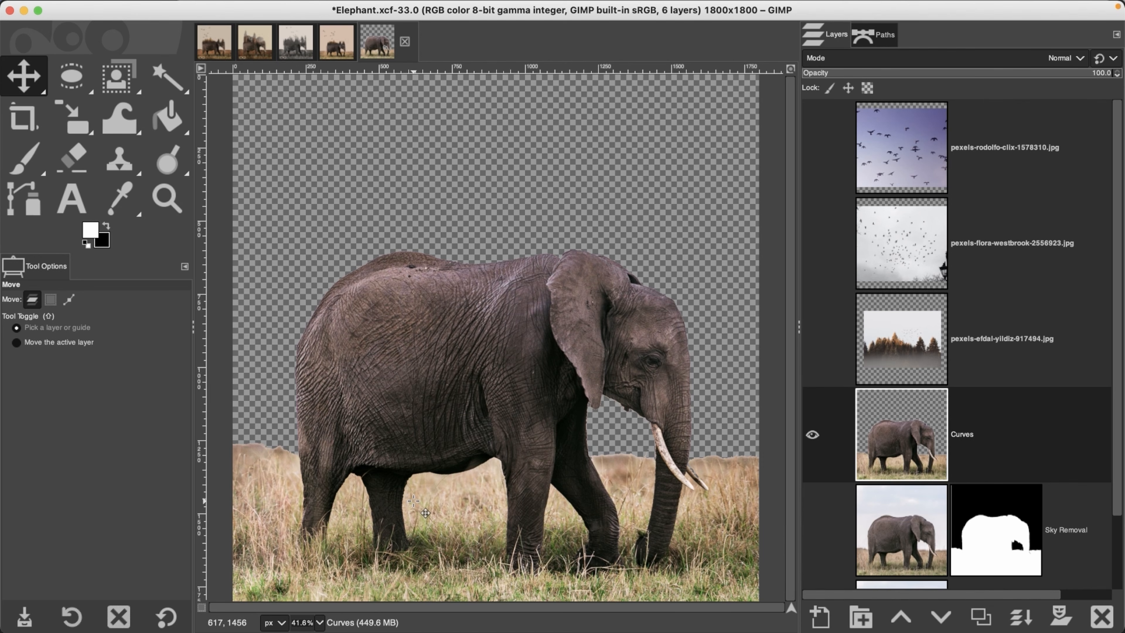
# Duplicate the Curves layer and name the copy Dodge and Burn
pyautogui.click(982, 617)
pyautogui.doubleClick(971, 434)
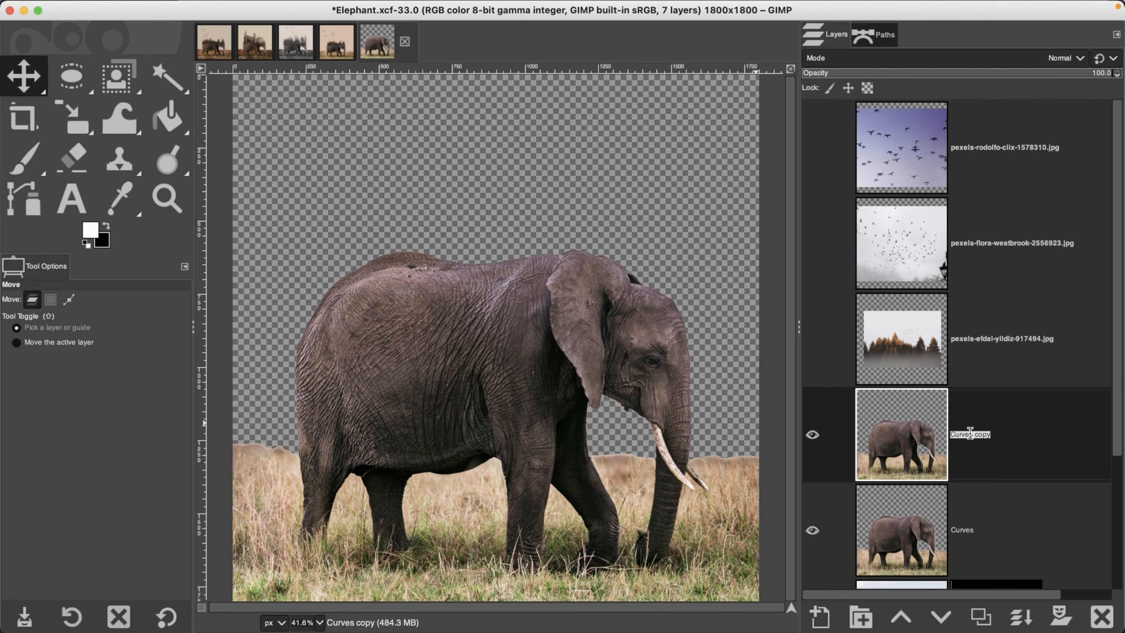
pyautogui.write('D')
pyautogui.press('Return')
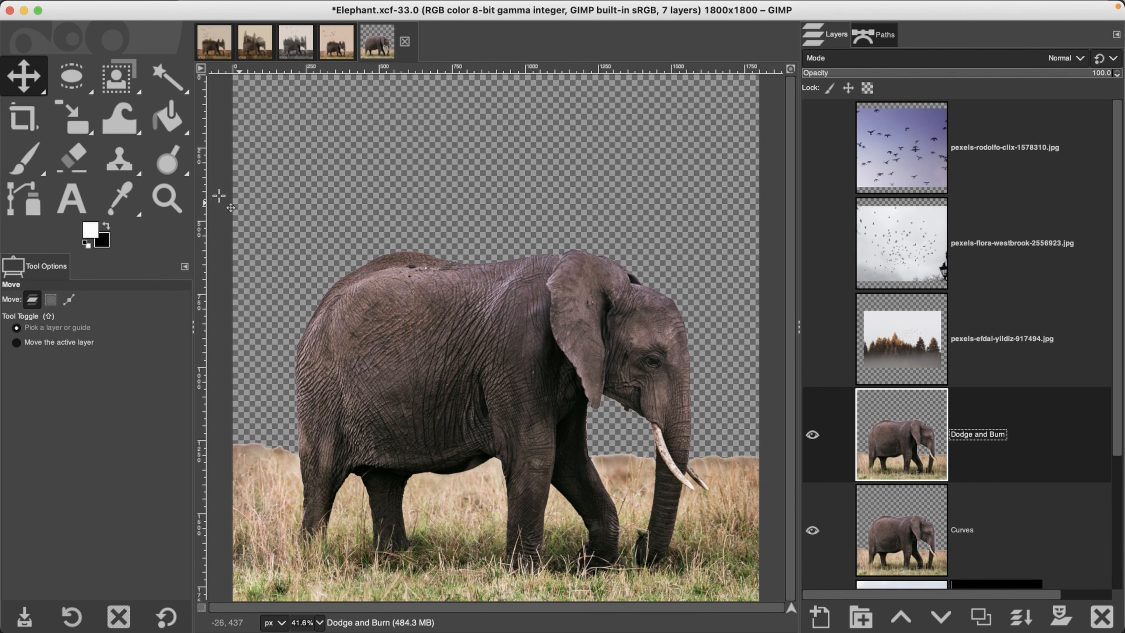
# Burn the midtones across the grass and around the elephant's legs on Dodge and Burn, at exposure 43.5 and brush size 427
pyautogui.click(167, 164)
pyautogui.moveTo(190, 383); pyautogui.dragTo(192, 501)
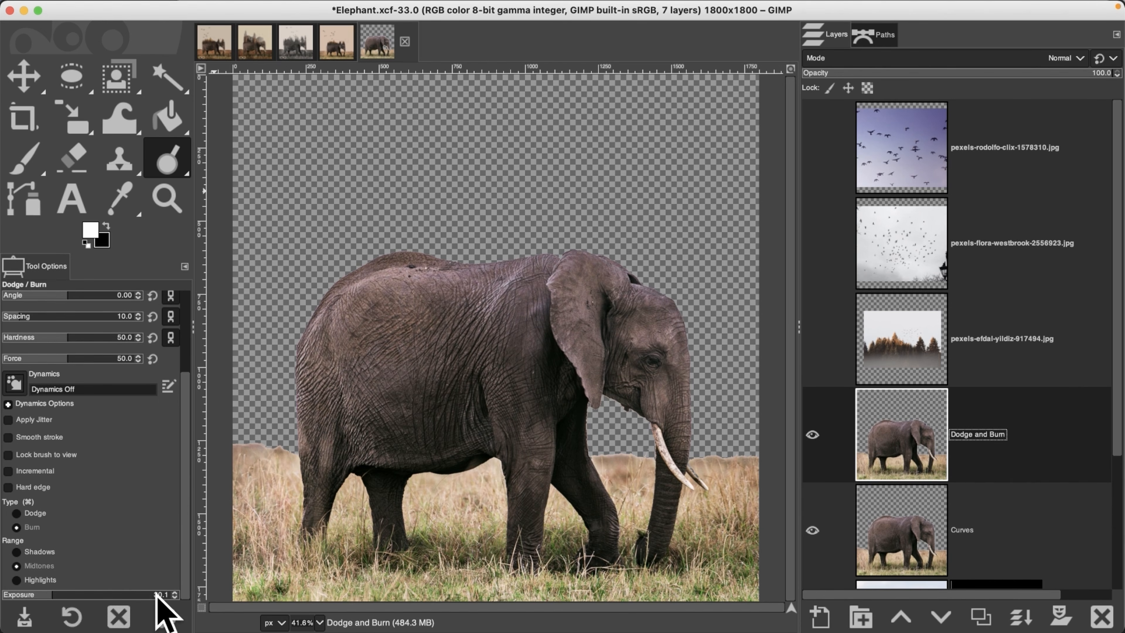
pyautogui.click(71, 593)
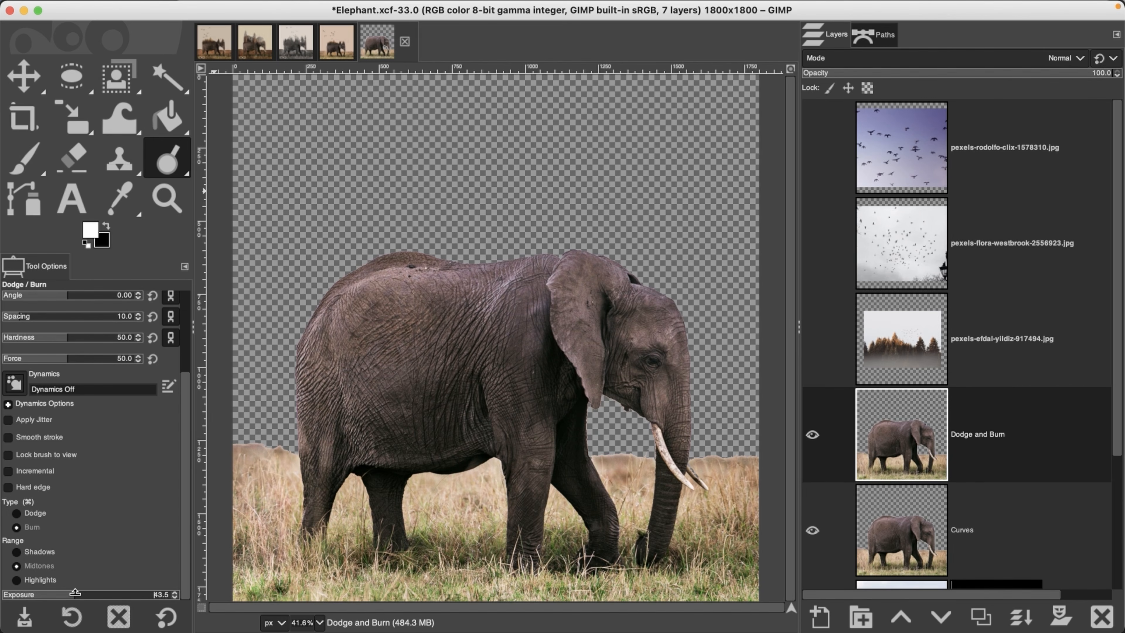
pyautogui.moveTo(184, 538); pyautogui.dragTo(187, 456)
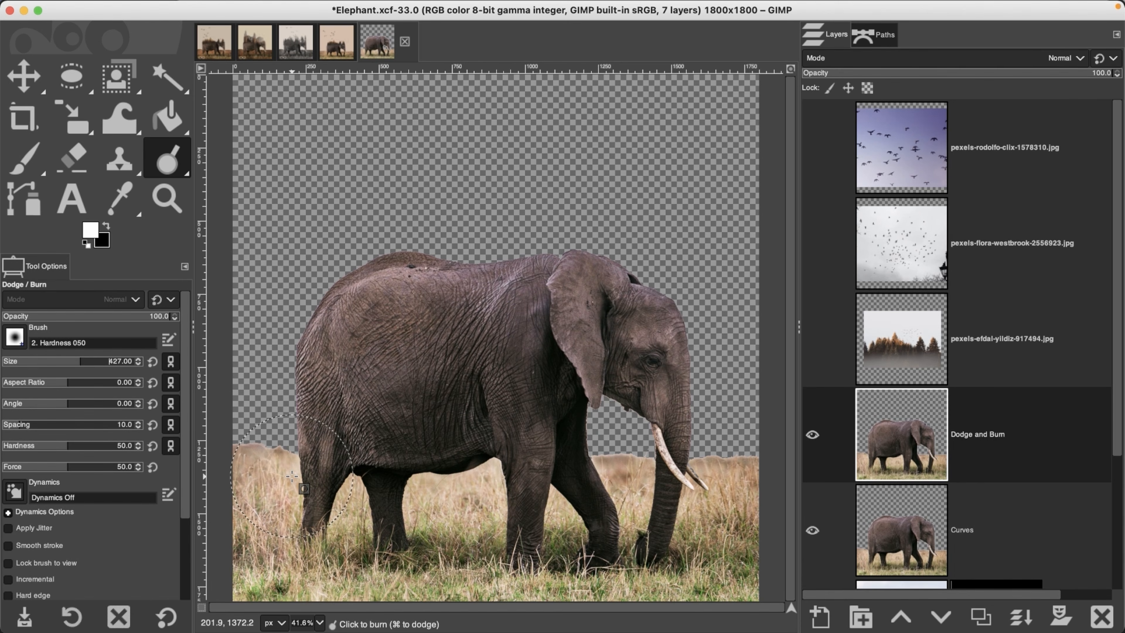
pyautogui.click(337, 41)
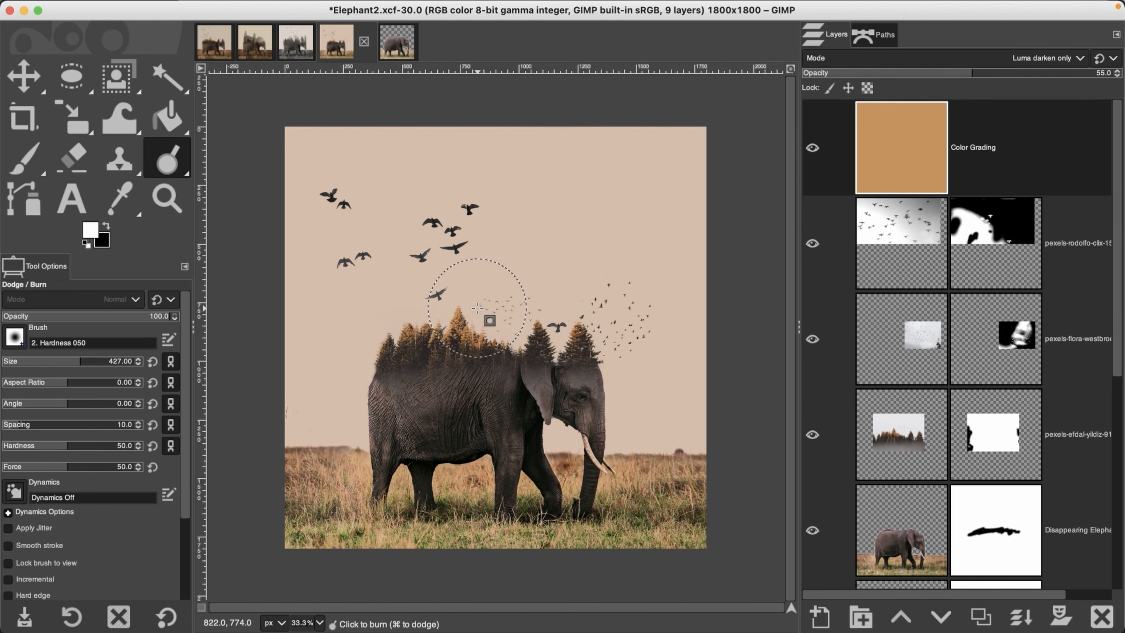
pyautogui.click(389, 52)
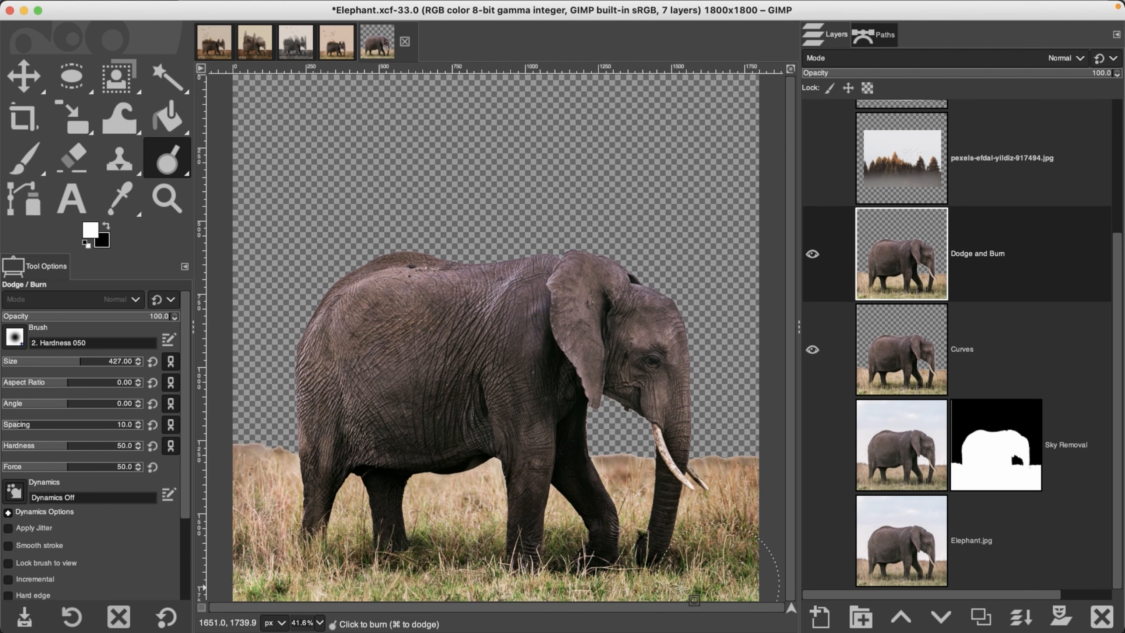
pyautogui.moveTo(290, 500); pyautogui.dragTo(399, 503)
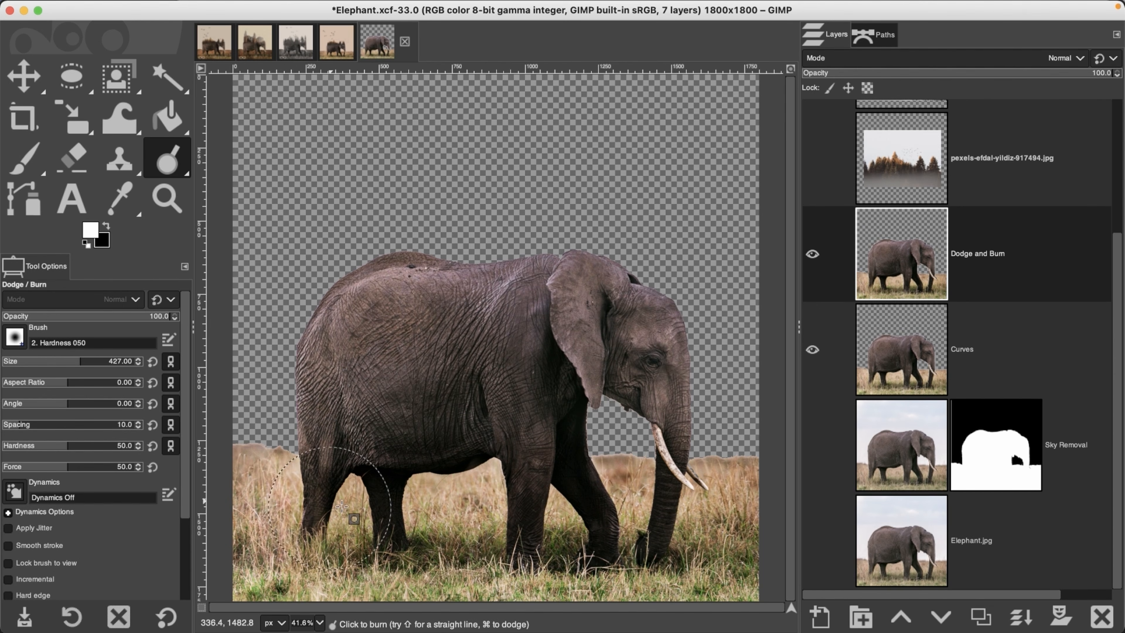
pyautogui.moveTo(272, 572)
pyautogui.mouseDown()
pyautogui.moveTo(282, 585)
pyautogui.moveTo(266, 589)
pyautogui.moveTo(294, 590)
pyautogui.moveTo(724, 574)
pyautogui.mouseUp()
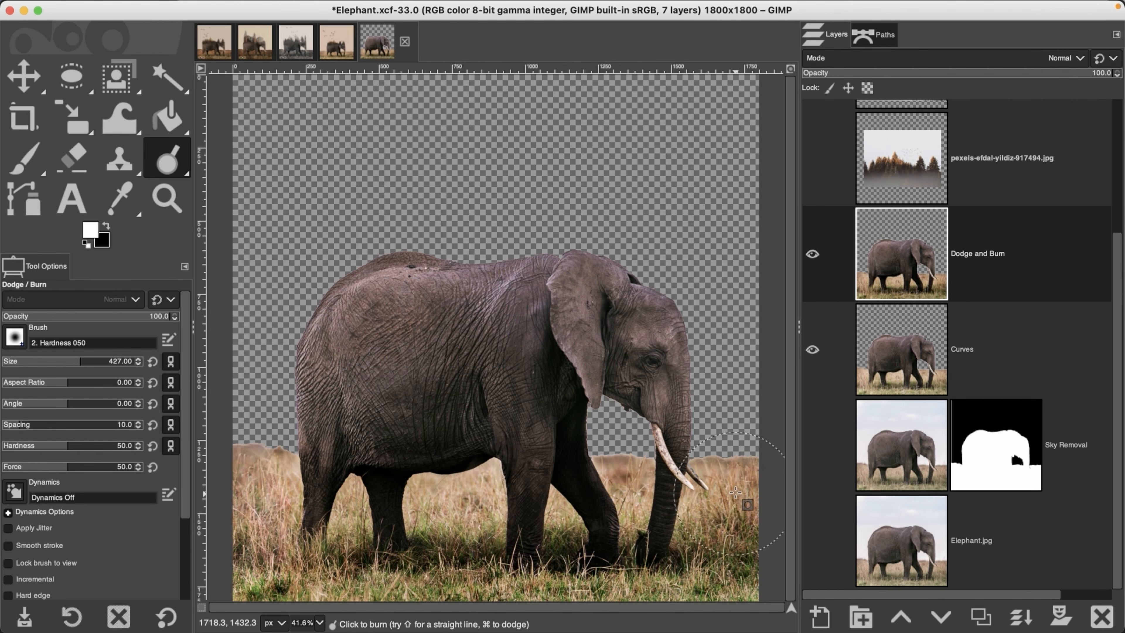
pyautogui.moveTo(630, 477); pyautogui.dragTo(638, 488)
pyautogui.moveTo(703, 478)
pyautogui.mouseDown()
pyautogui.moveTo(409, 502)
pyautogui.moveTo(442, 494)
pyautogui.moveTo(443, 483)
pyautogui.moveTo(496, 487)
pyautogui.moveTo(363, 505)
pyautogui.moveTo(257, 469)
pyautogui.moveTo(264, 559)
pyautogui.moveTo(290, 596)
pyautogui.mouseUp()
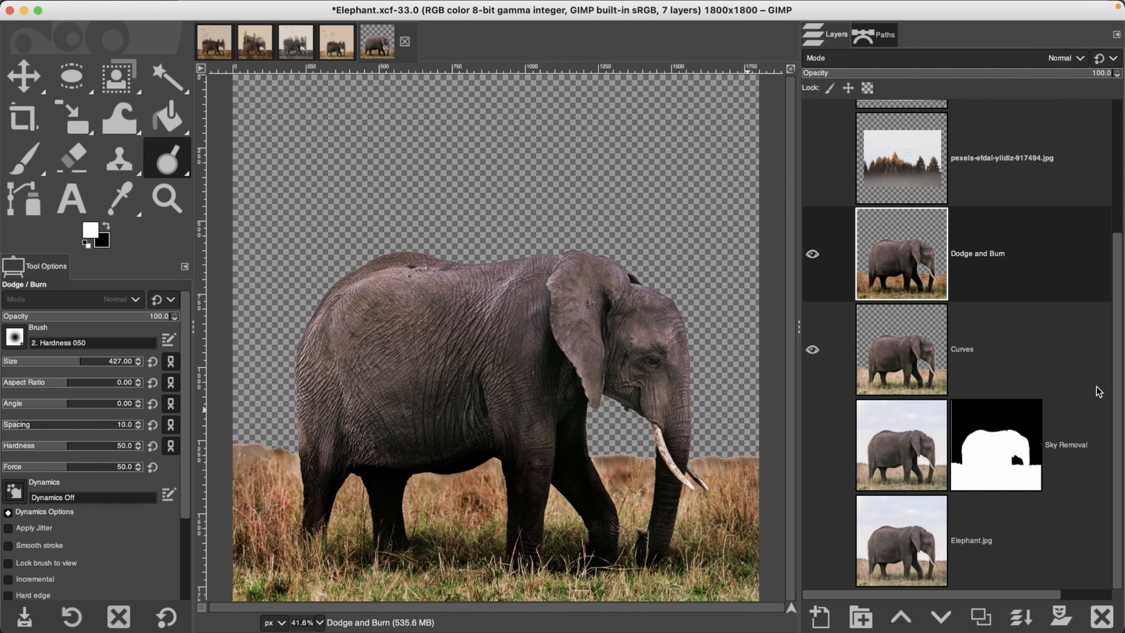
# Add a white, full-opacity layer mask to the Dodge and Burn layer
pyautogui.click(1060, 617)
pyautogui.click(986, 456)
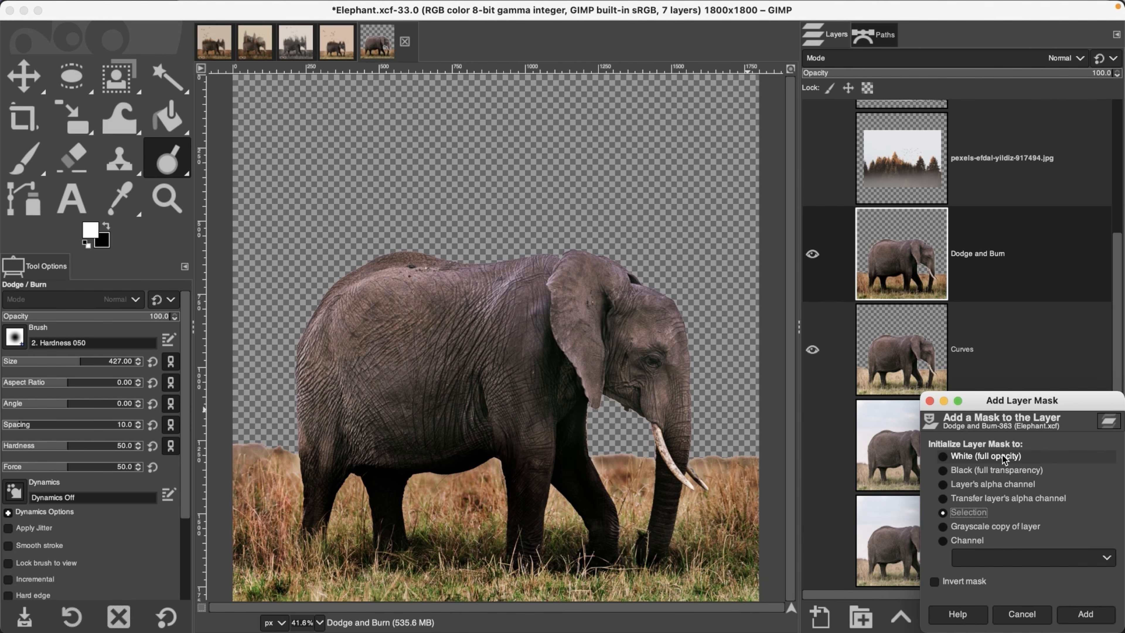
pyautogui.click(1086, 613)
# Remove the burn effect from the elephant's legs and belly by painting black on the Dodge and Burn mask, refining with brush size 86
pyautogui.press('p')
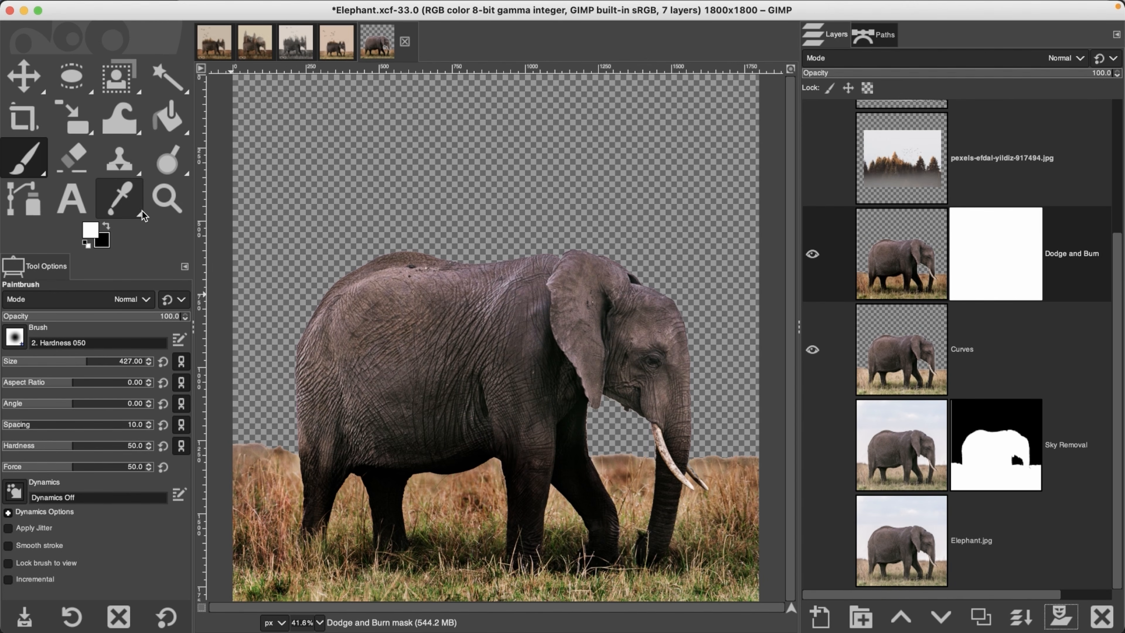
pyautogui.click(106, 227)
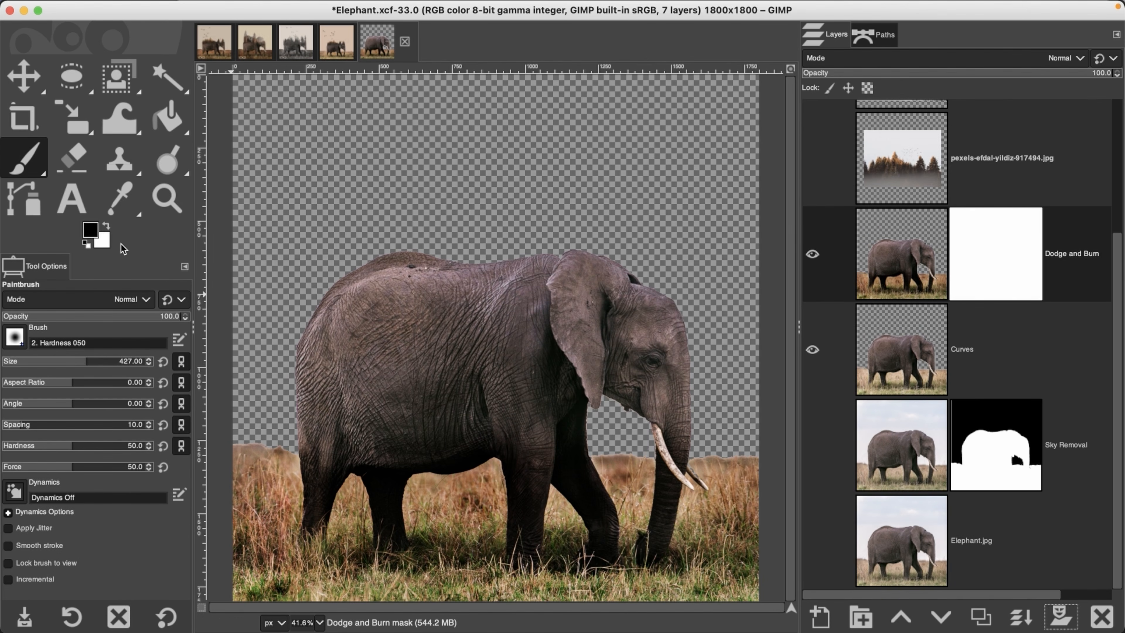
pyautogui.click(47, 359)
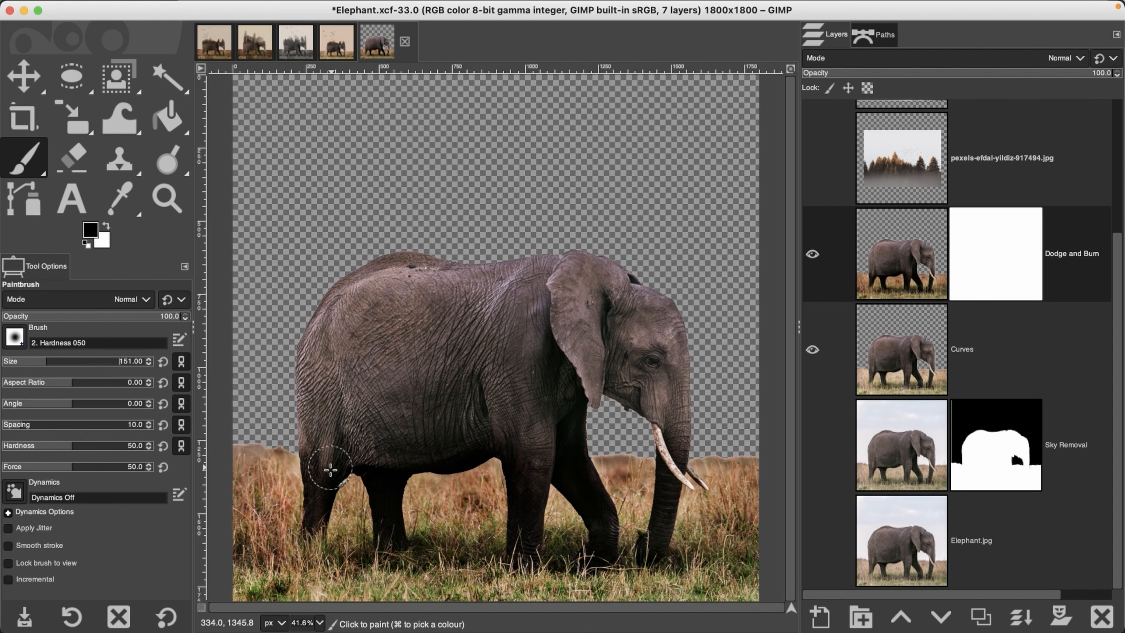
pyautogui.click(33, 360)
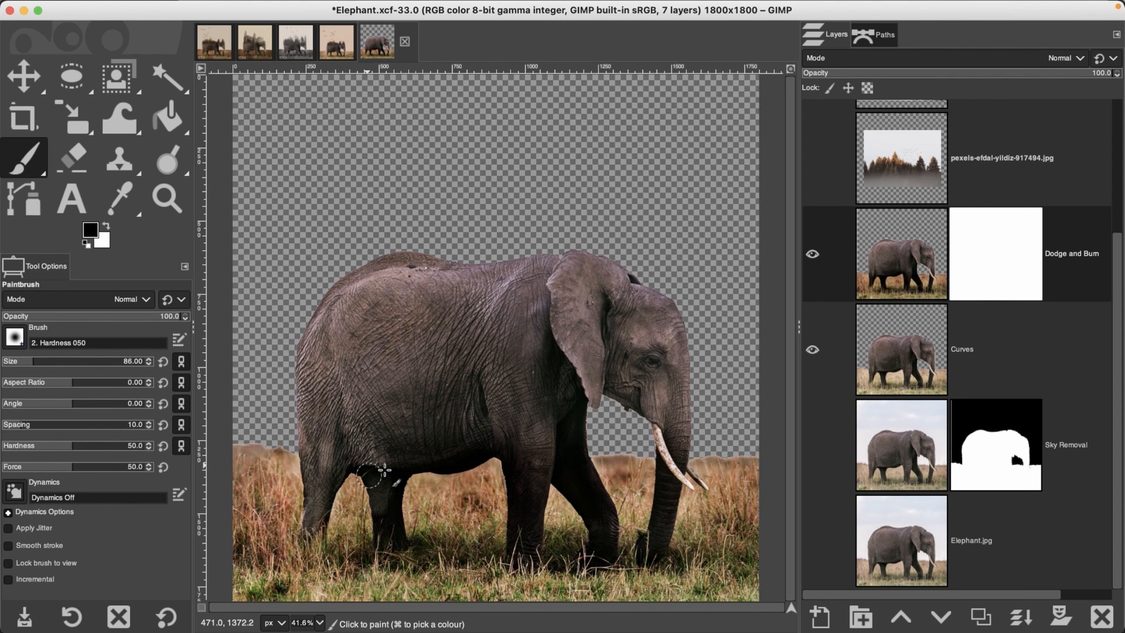
pyautogui.moveTo(393, 511)
pyautogui.mouseDown()
pyautogui.moveTo(383, 540)
pyautogui.moveTo(452, 395)
pyautogui.moveTo(524, 427)
pyautogui.moveTo(647, 552)
pyautogui.moveTo(669, 443)
pyautogui.mouseUp()
pyautogui.press('x')
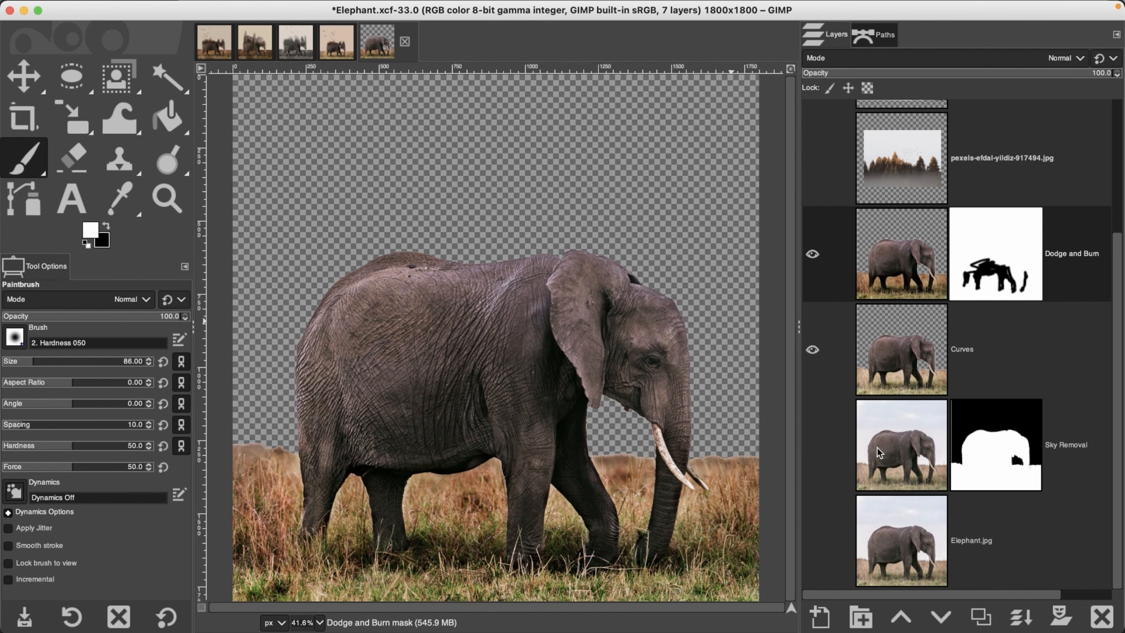
# Create a new 1800 x 1800 px layer named Background above Elephant.jpg, filled with the white foreground color
pyautogui.click(903, 548)
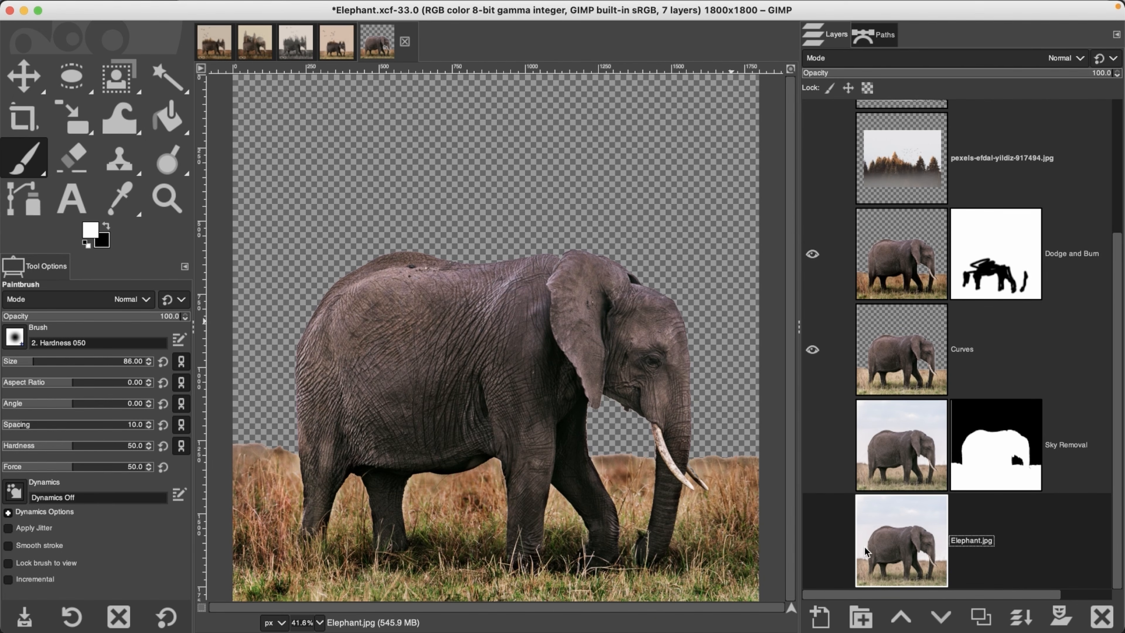
pyautogui.click(820, 617)
pyautogui.doubleClick(787, 359)
pyautogui.write('Back')
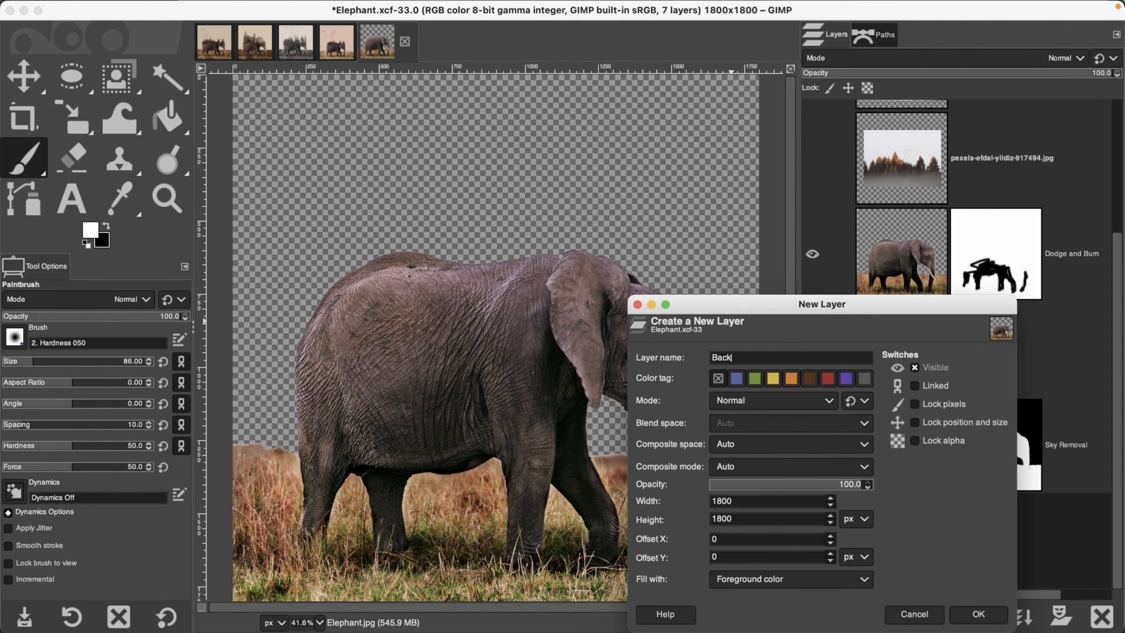
pyautogui.press('Return')
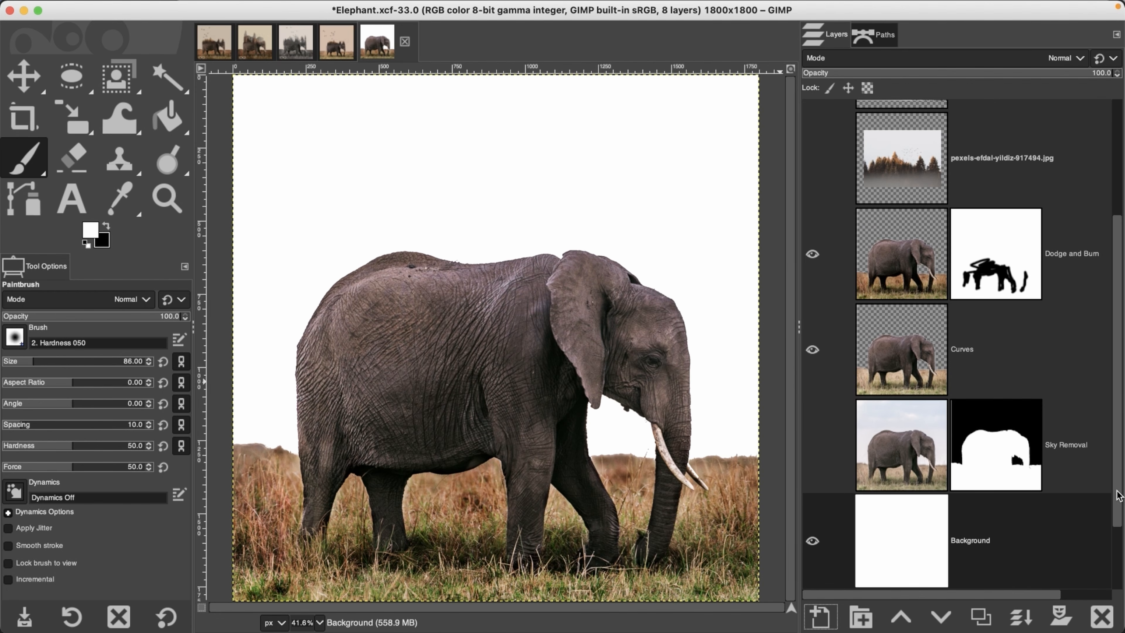
# Show the pexels-efdal-yildiz-917494.jpg forest layer and set the foreground color to e6e6e8, sampled from its sky
pyautogui.scroll(5, 1120, 496)
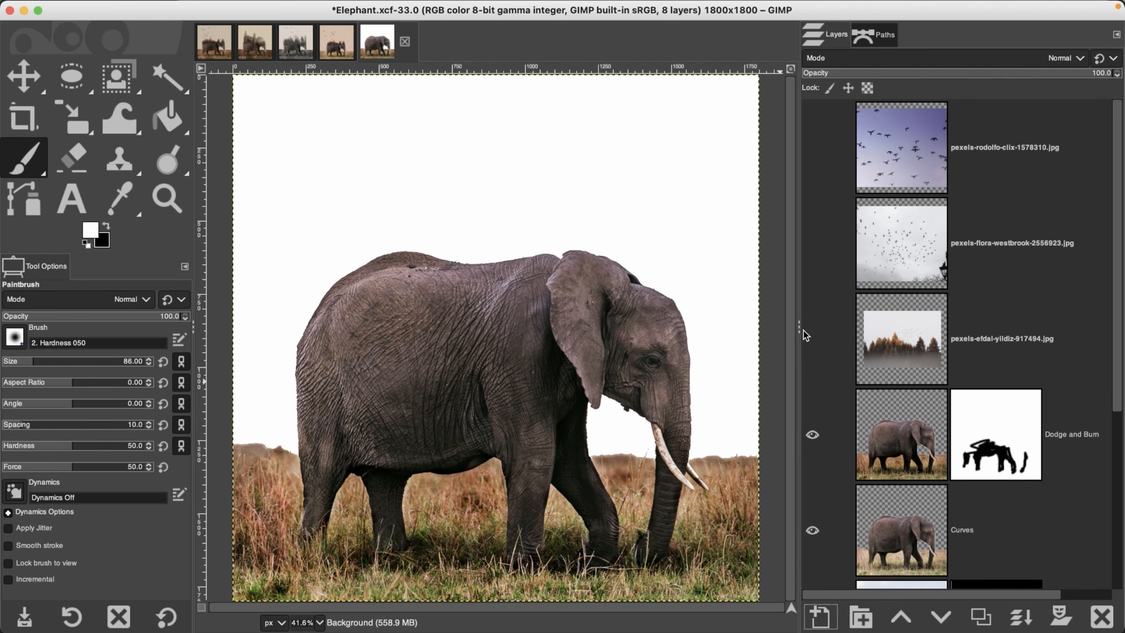
pyautogui.click(813, 340)
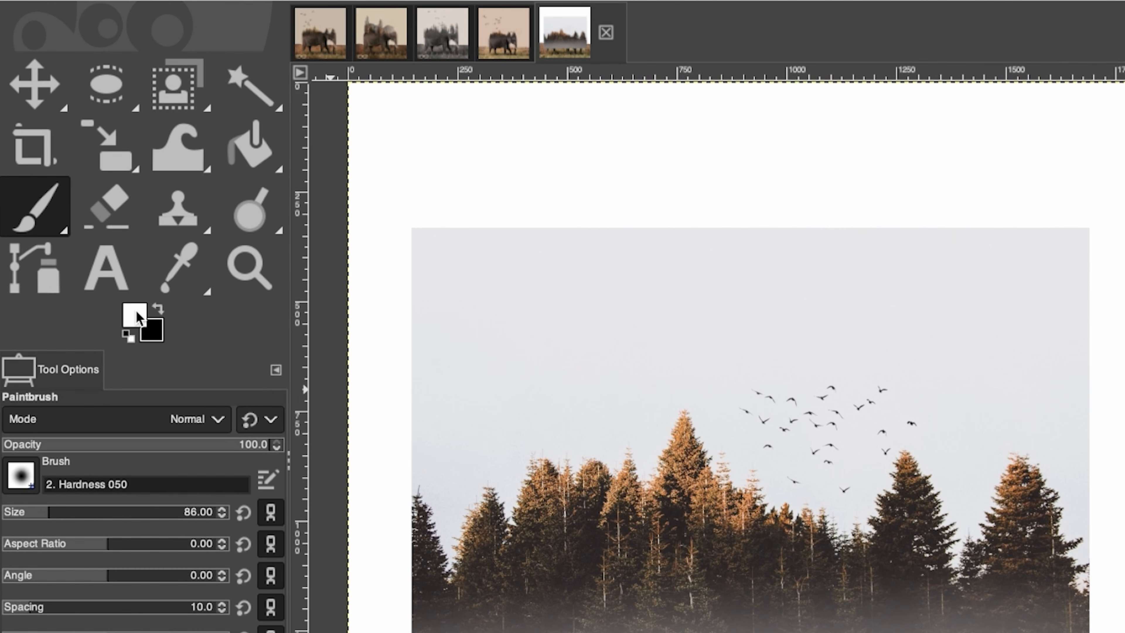
pyautogui.click(136, 316)
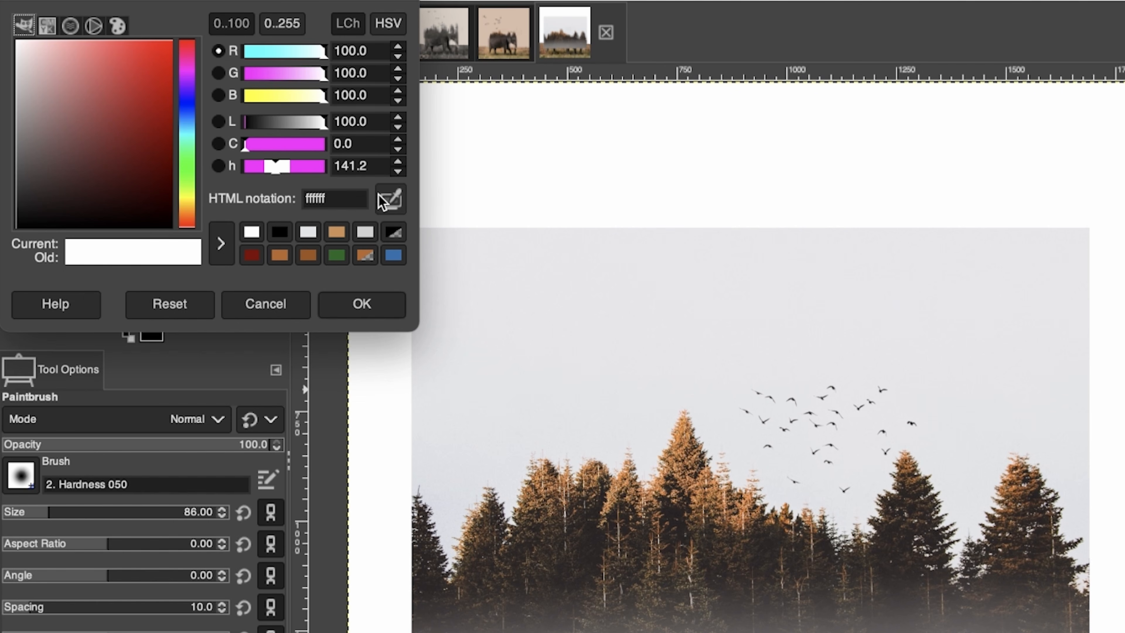
pyautogui.click(389, 199)
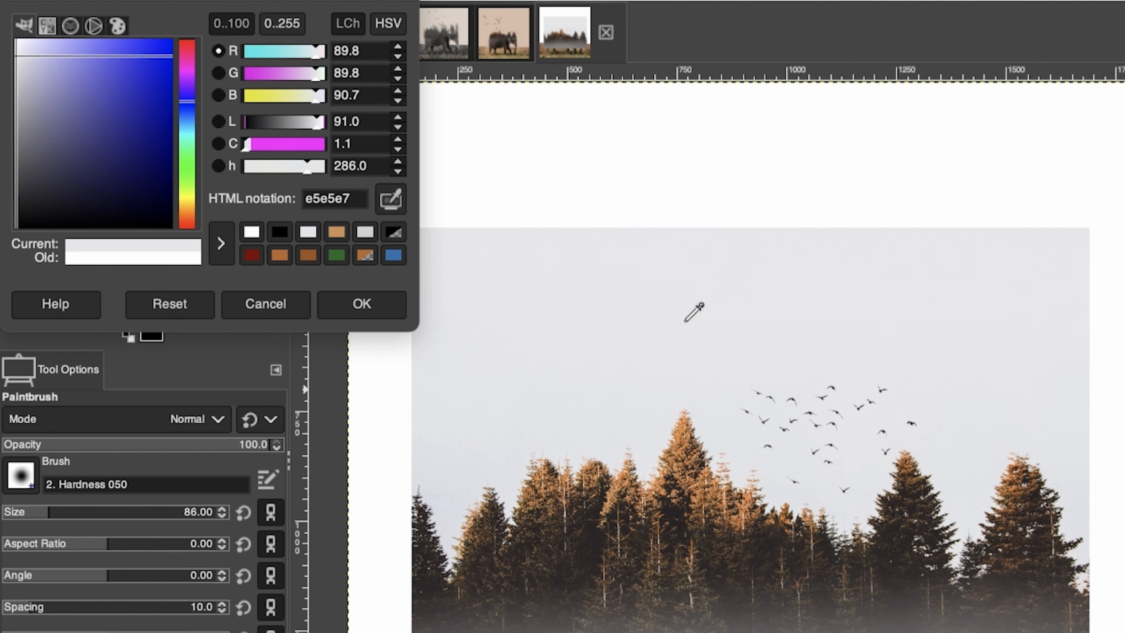
pyautogui.click(685, 339)
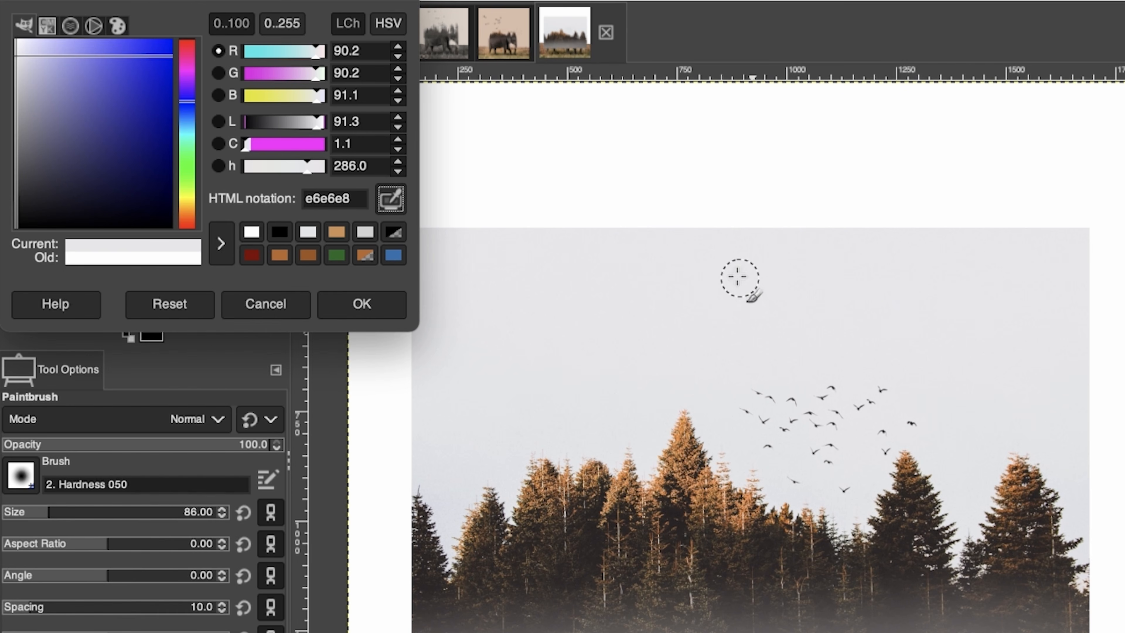
pyautogui.click(362, 305)
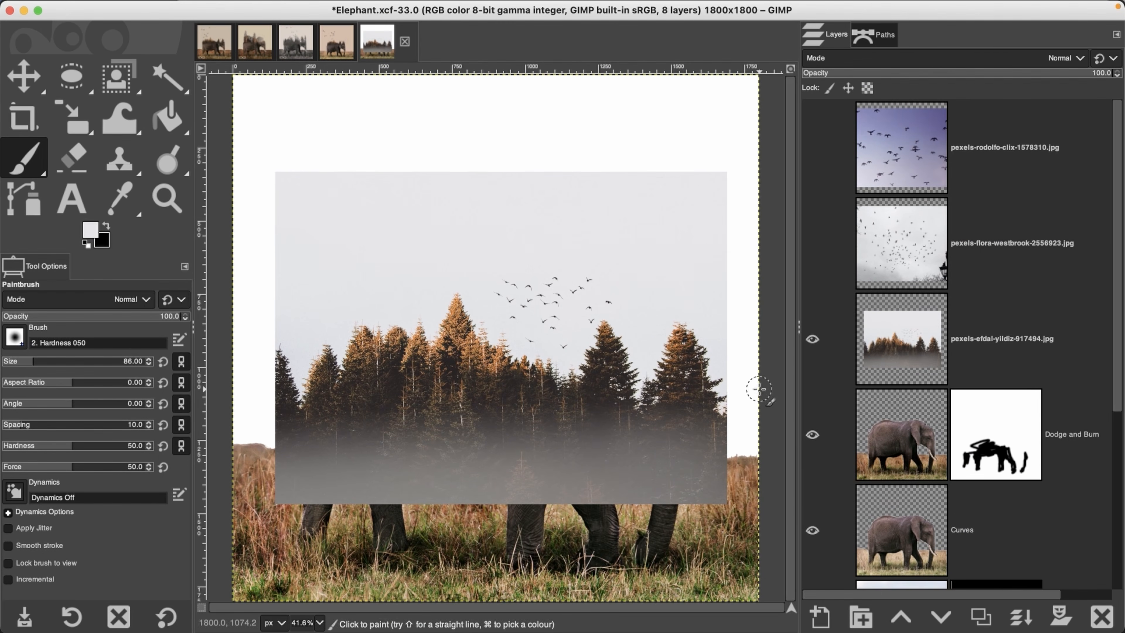
# Fill the Background layer with the sampled foreground color using Bucket Fill
pyautogui.moveTo(1114, 330); pyautogui.dragTo(1093, 546)
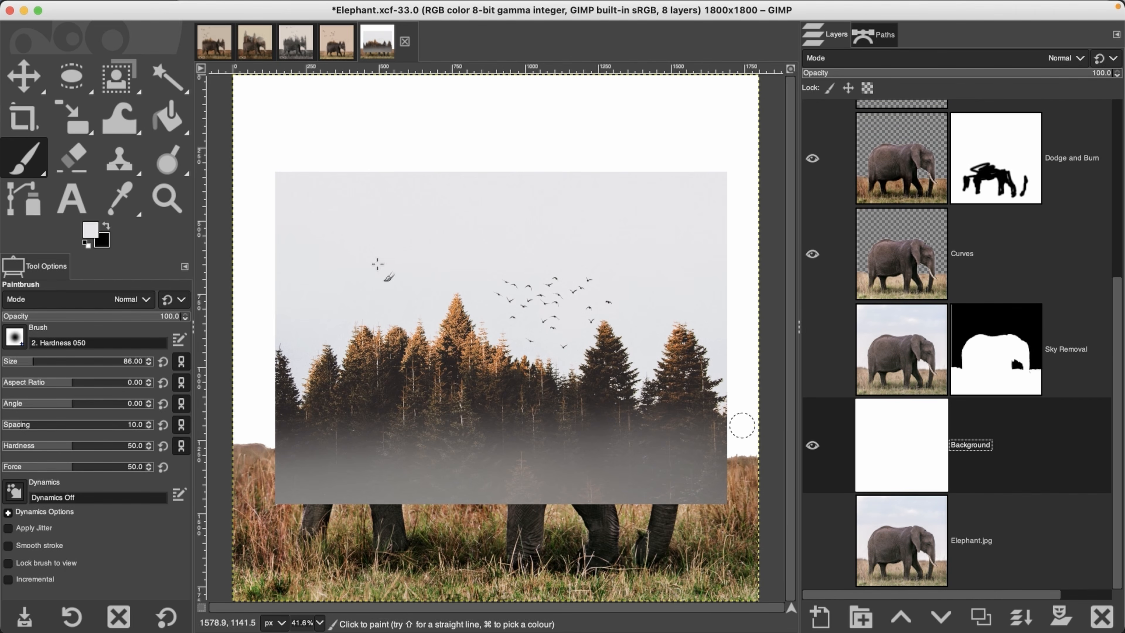
pyautogui.click(167, 118)
pyautogui.click(485, 120)
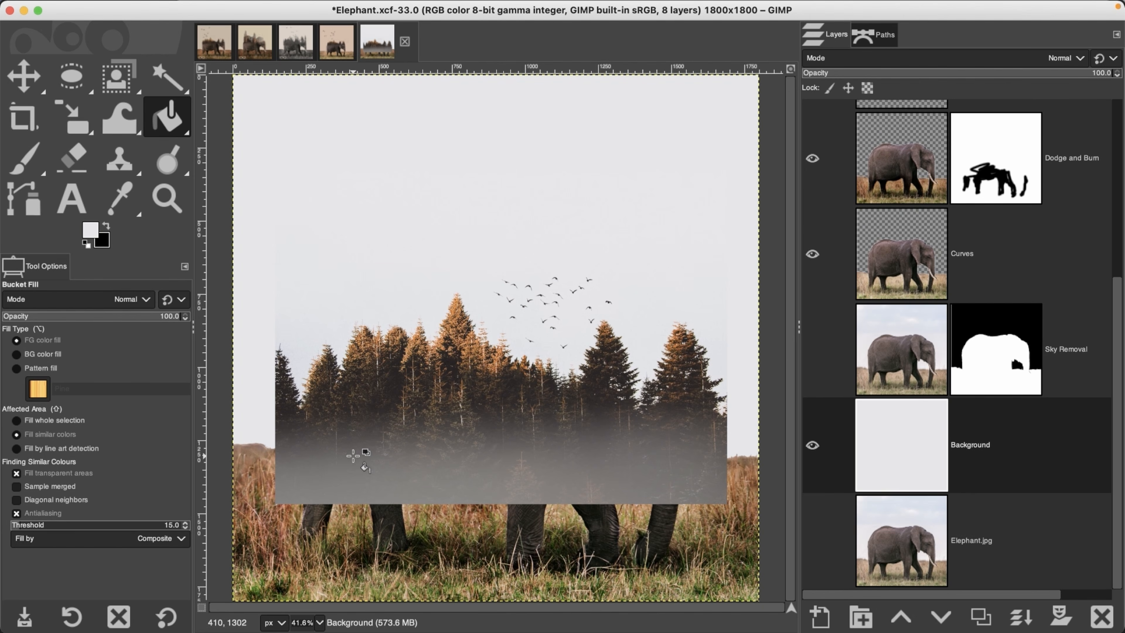
# Lower the forest layer's opacity to 47.5 and move it up so the trees line up over the elephant's back
pyautogui.scroll(5, 1118, 391)
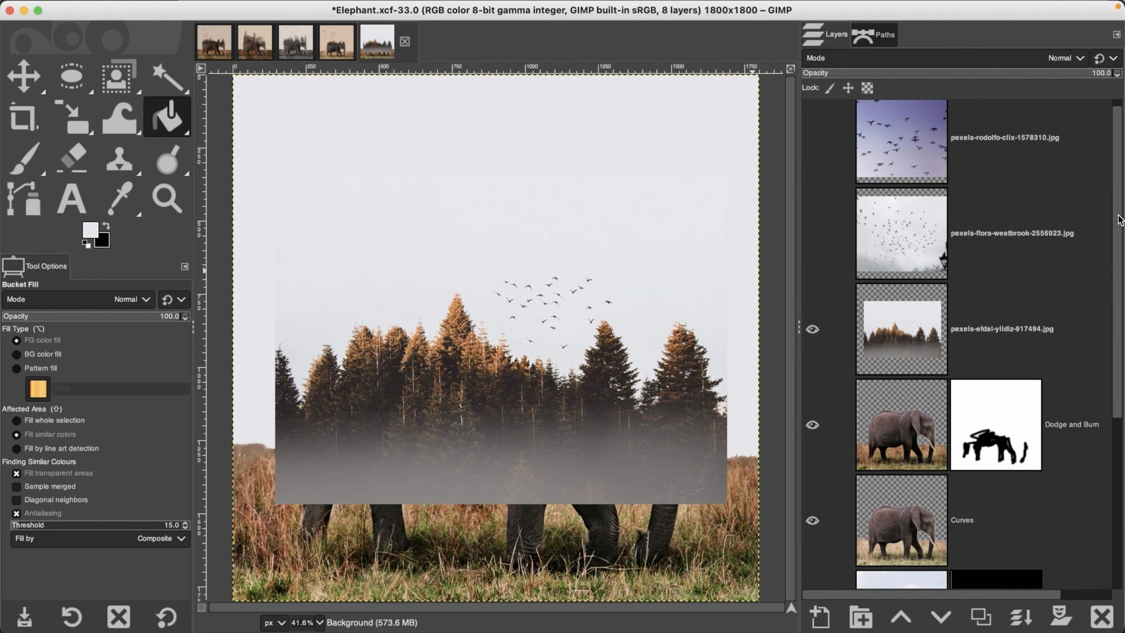
pyautogui.click(896, 341)
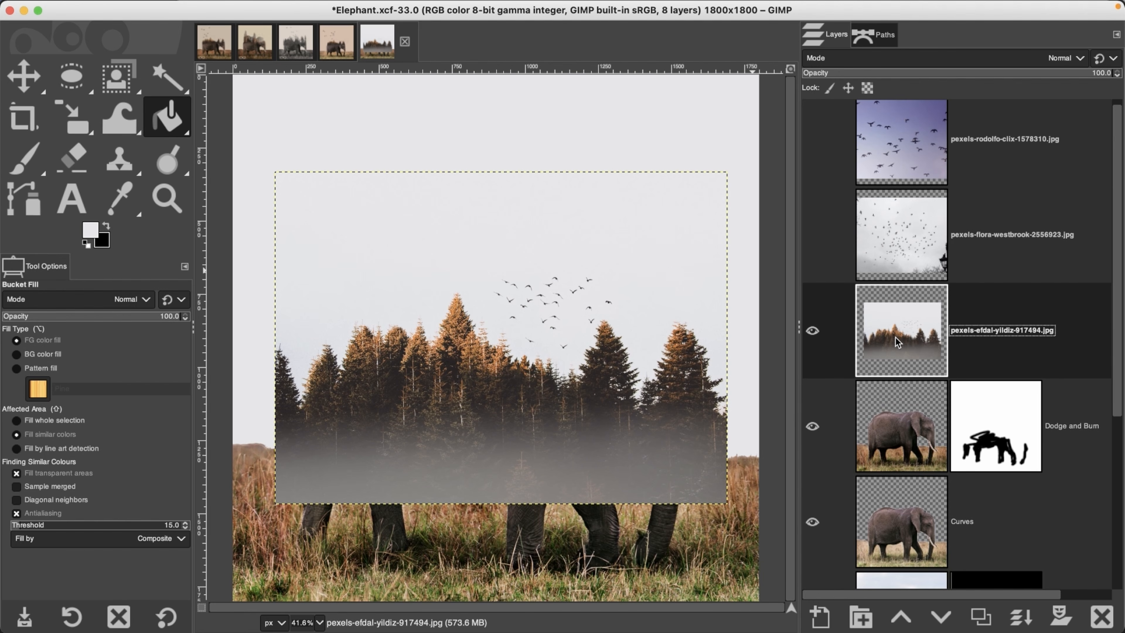
pyautogui.press('m')
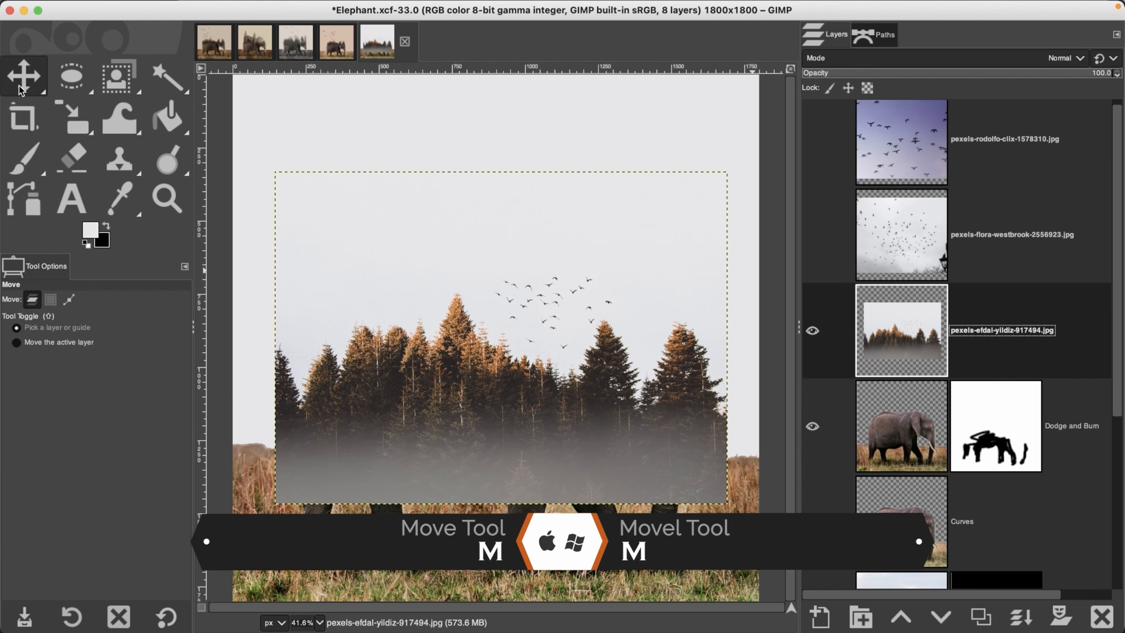
pyautogui.moveTo(543, 416); pyautogui.dragTo(544, 353)
pyautogui.moveTo(555, 395)
pyautogui.mouseDown()
pyautogui.moveTo(542, 374)
pyautogui.moveTo(538, 383)
pyautogui.mouseUp()
pyautogui.click(950, 72)
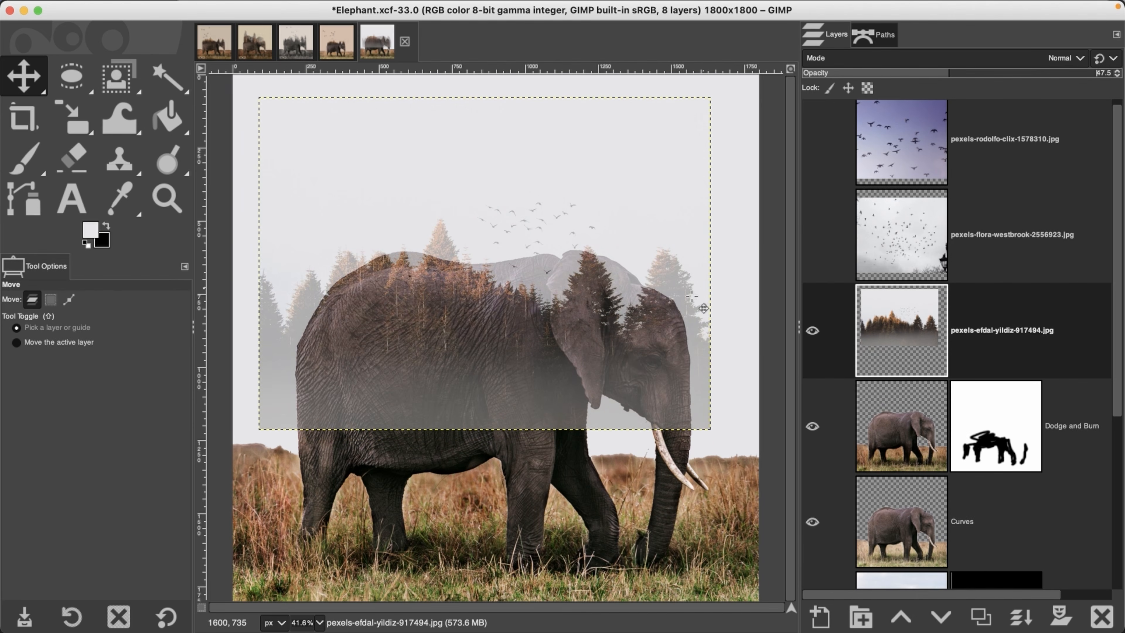
pyautogui.moveTo(616, 367); pyautogui.dragTo(597, 337)
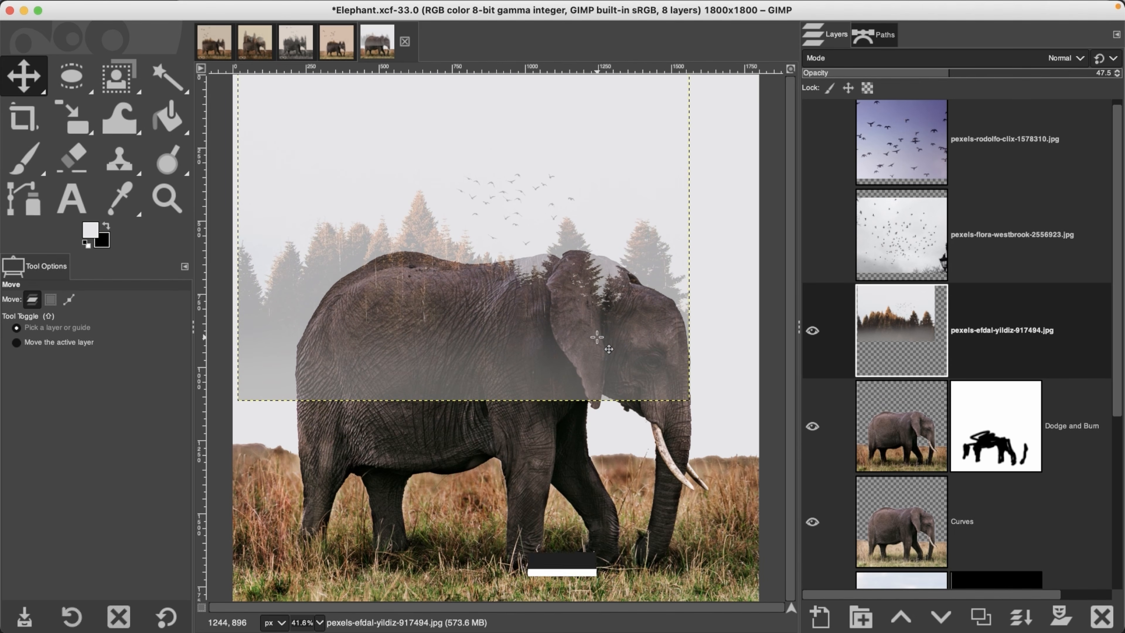
# Scale the forest layer down proportionally and reposition it so the trees span the elephant's body from rump to head
pyautogui.hotkey('shift', 's')
pyautogui.click(591, 336)
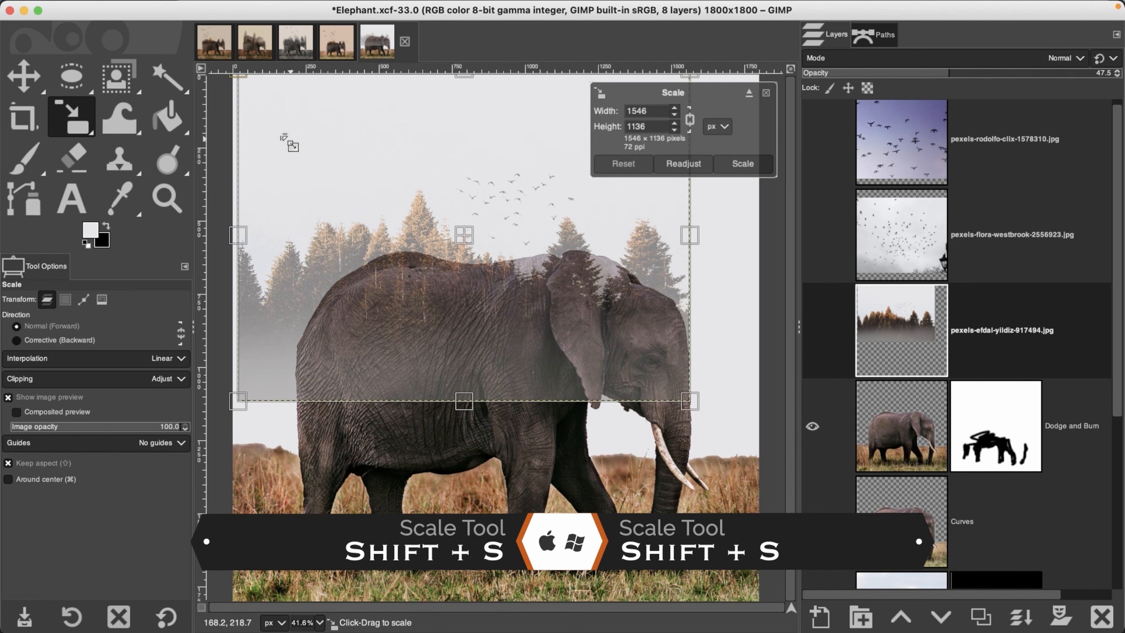
pyautogui.moveTo(262, 96); pyautogui.dragTo(294, 165)
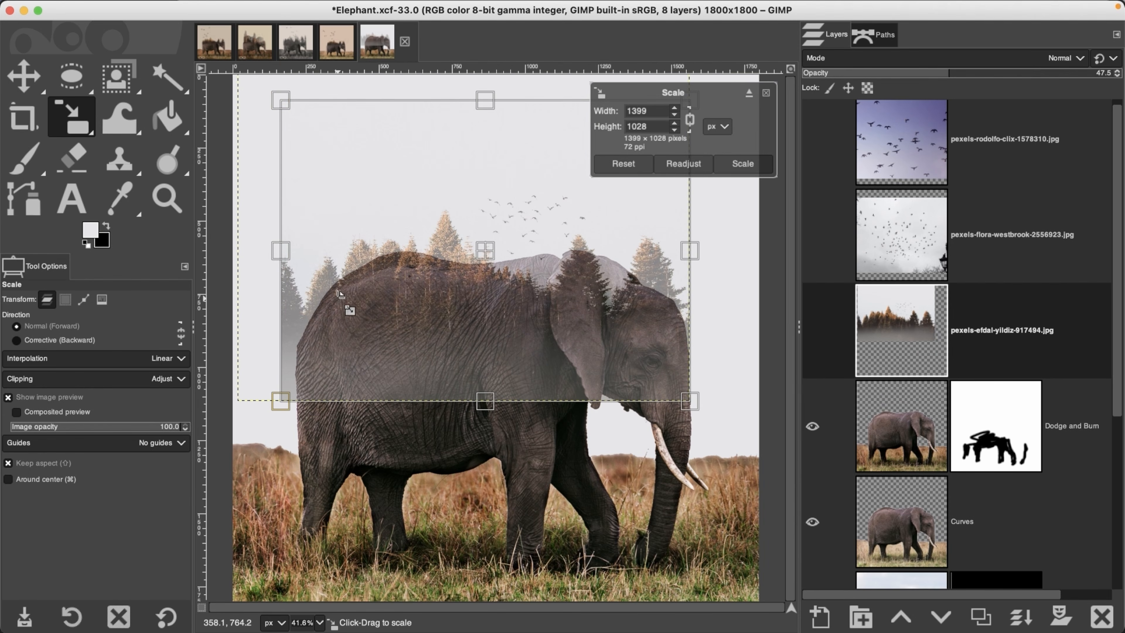
pyautogui.moveTo(496, 265); pyautogui.dragTo(493, 255)
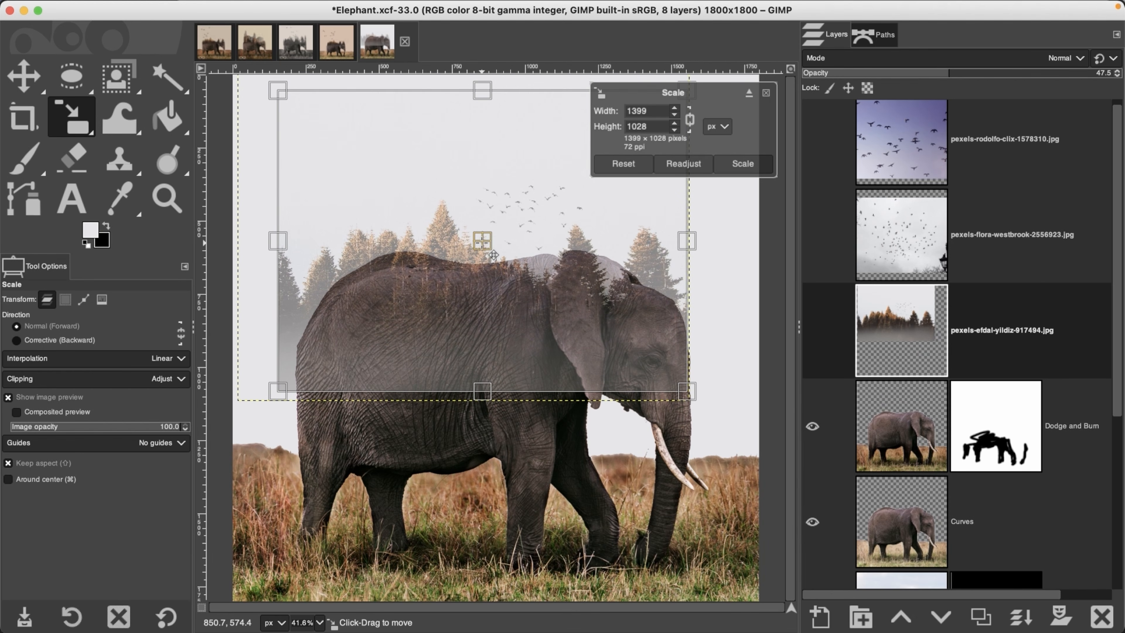
pyautogui.moveTo(278, 238); pyautogui.dragTo(296, 121)
pyautogui.click(742, 164)
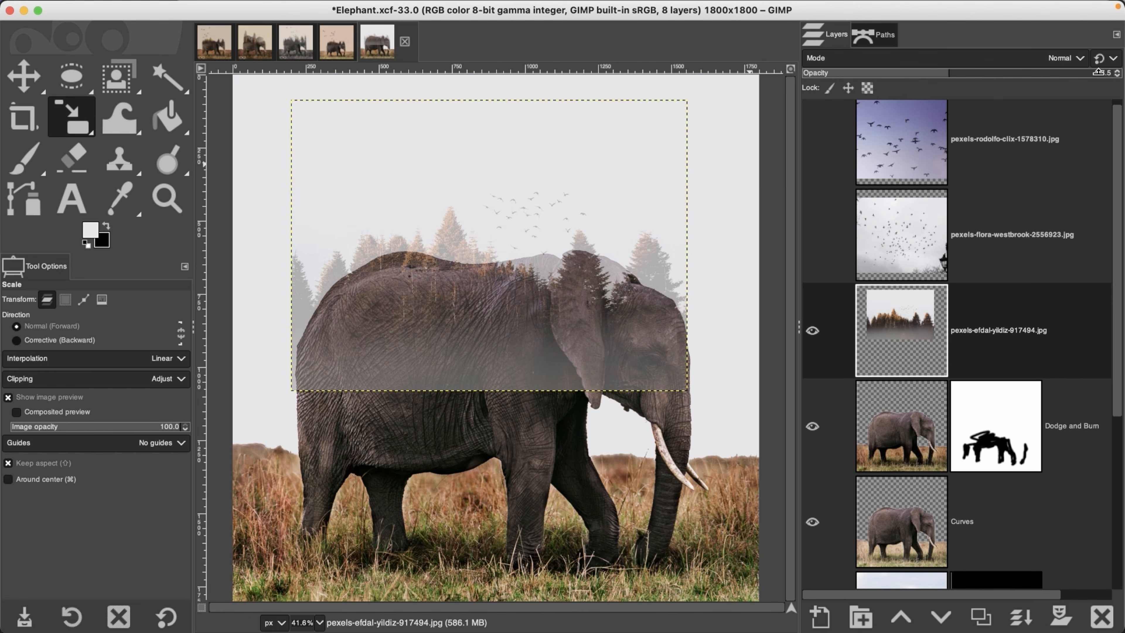
# Set the forest layer's opacity to 100 and add a white layer mask to it
pyautogui.moveTo(1098, 71); pyautogui.dragTo(1121, 71)
pyautogui.click(1061, 616)
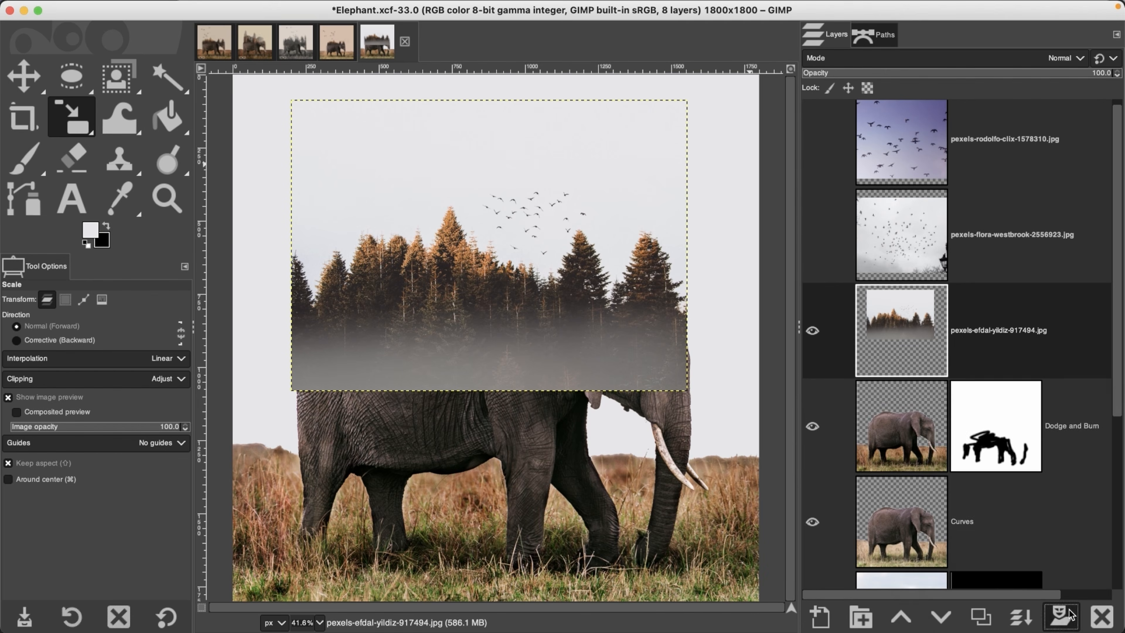
pyautogui.click(1086, 614)
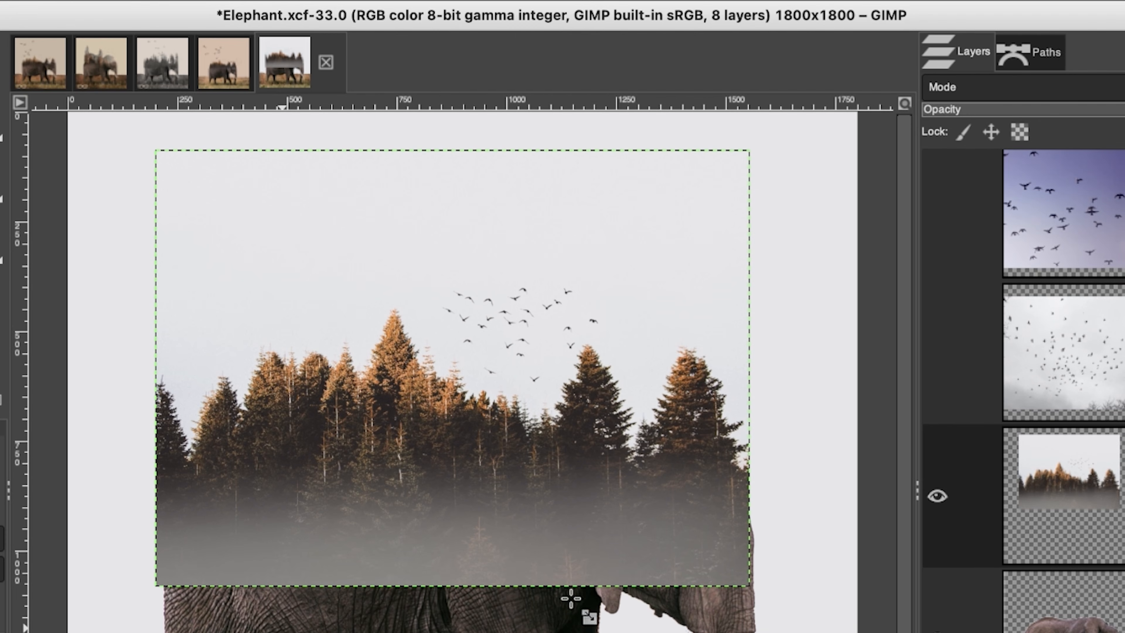
# Turn off the layer boundary display for the current image
pyautogui.moveTo(84, 14)
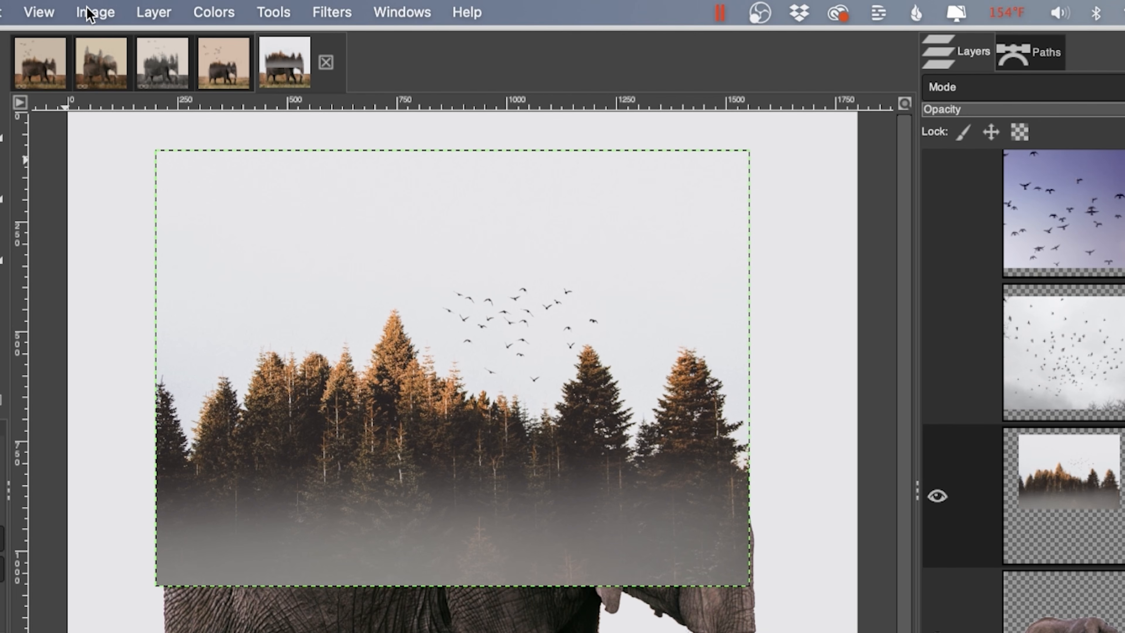
pyautogui.click(49, 14)
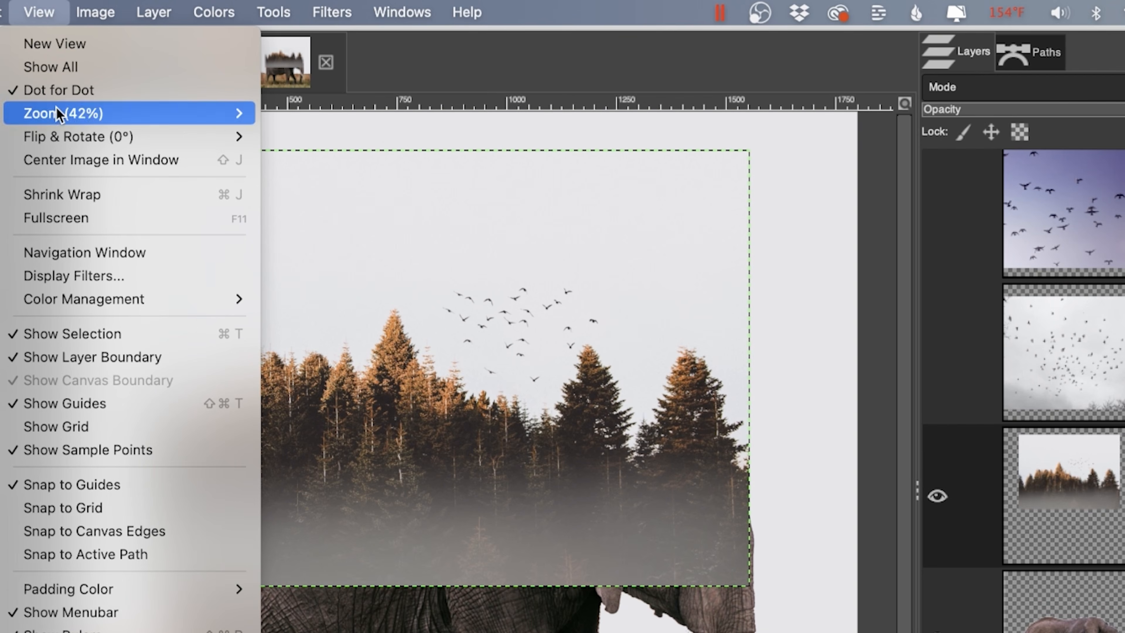
pyautogui.click(53, 359)
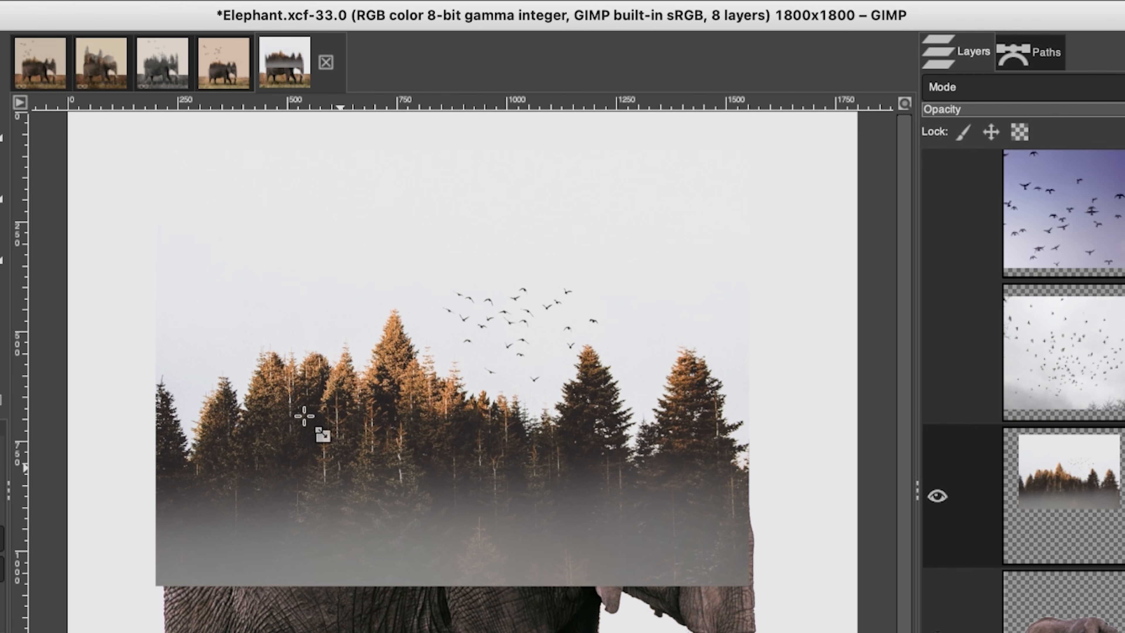
# Disable Show layer boundary for Normal Mode in the Image Window Appearance preferences and apply the change
pyautogui.rightClick(128, 367)
pyautogui.moveTo(176, 415)
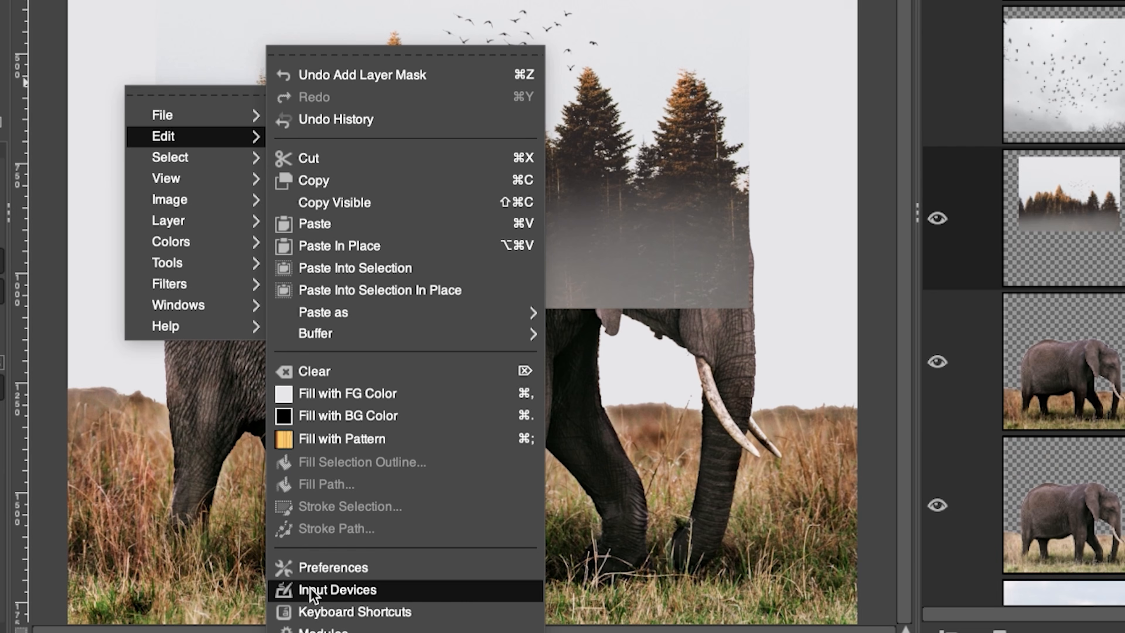
pyautogui.click(317, 571)
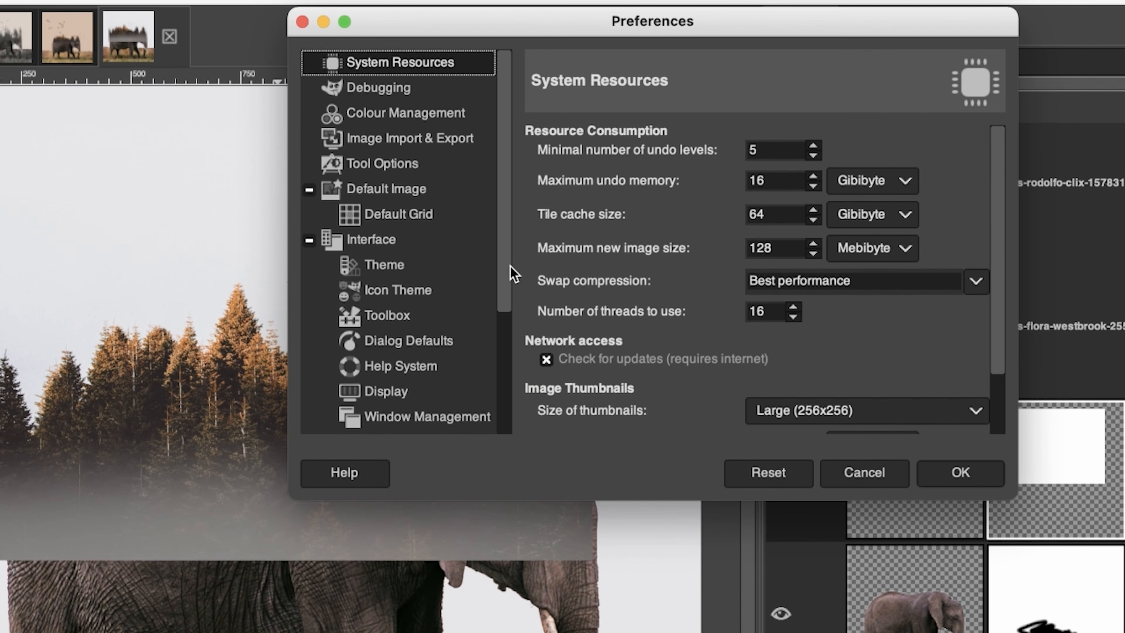
pyautogui.moveTo(514, 272); pyautogui.dragTo(492, 407)
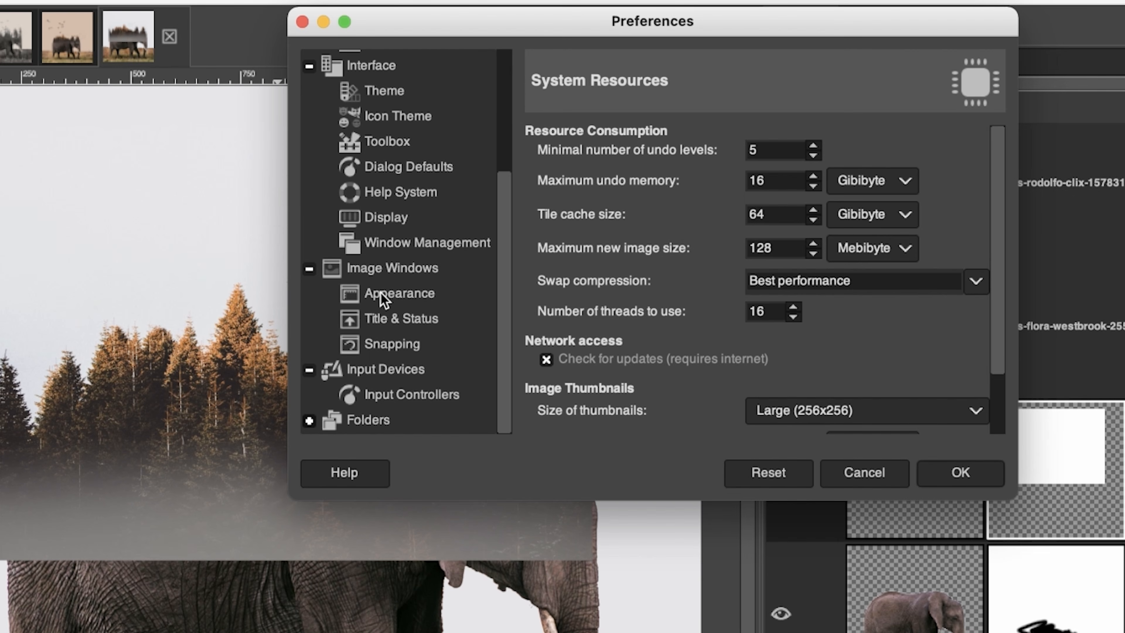
pyautogui.click(409, 298)
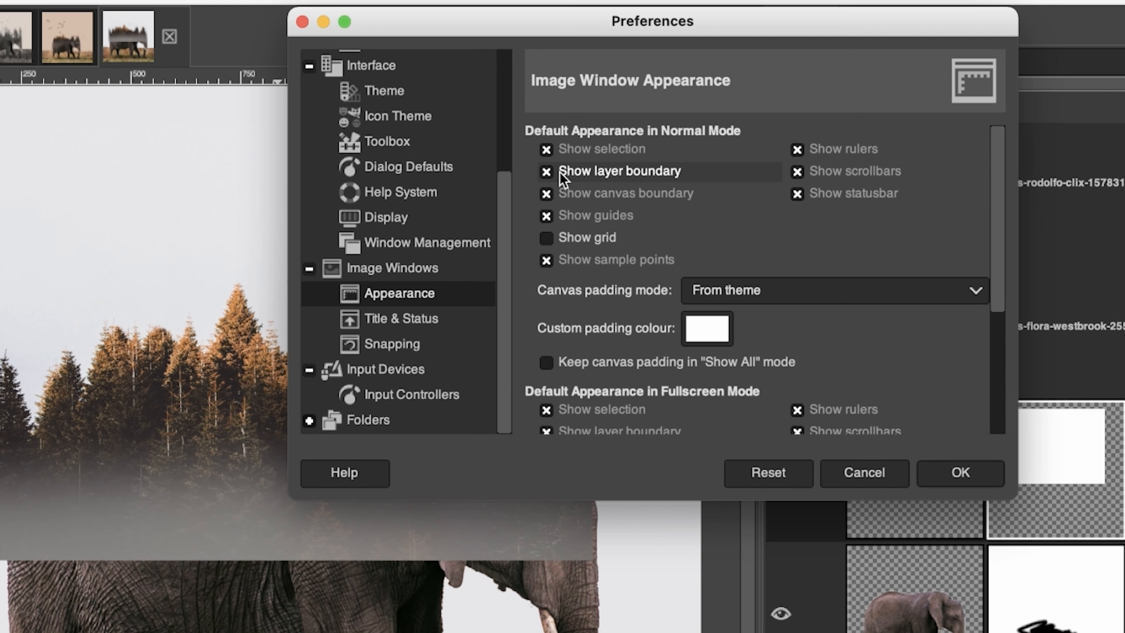
pyautogui.click(547, 173)
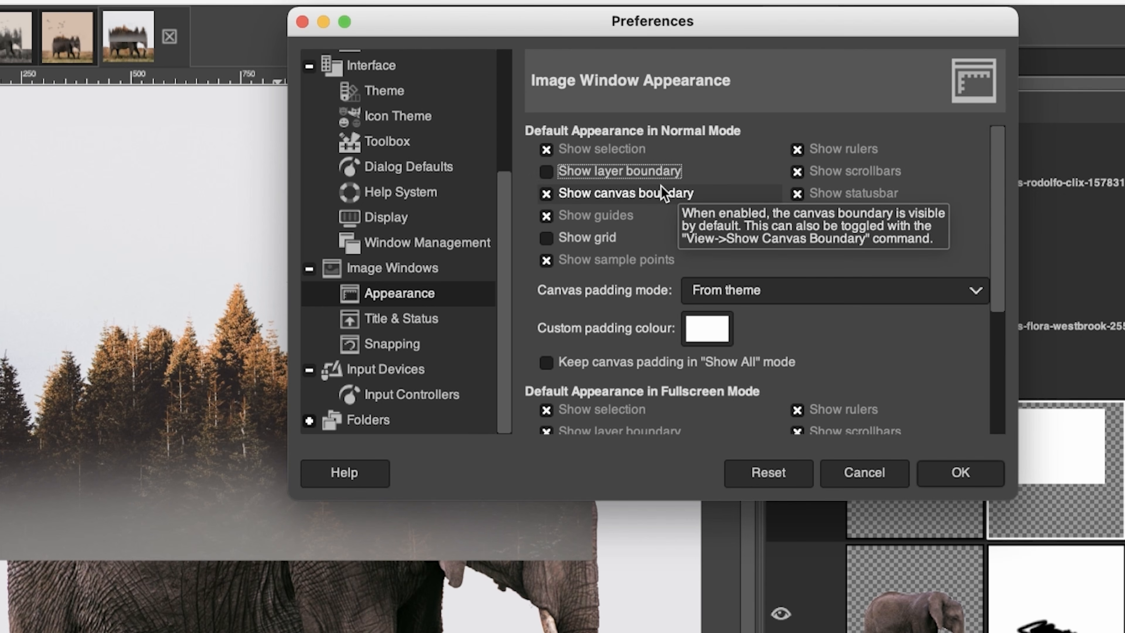
pyautogui.click(942, 484)
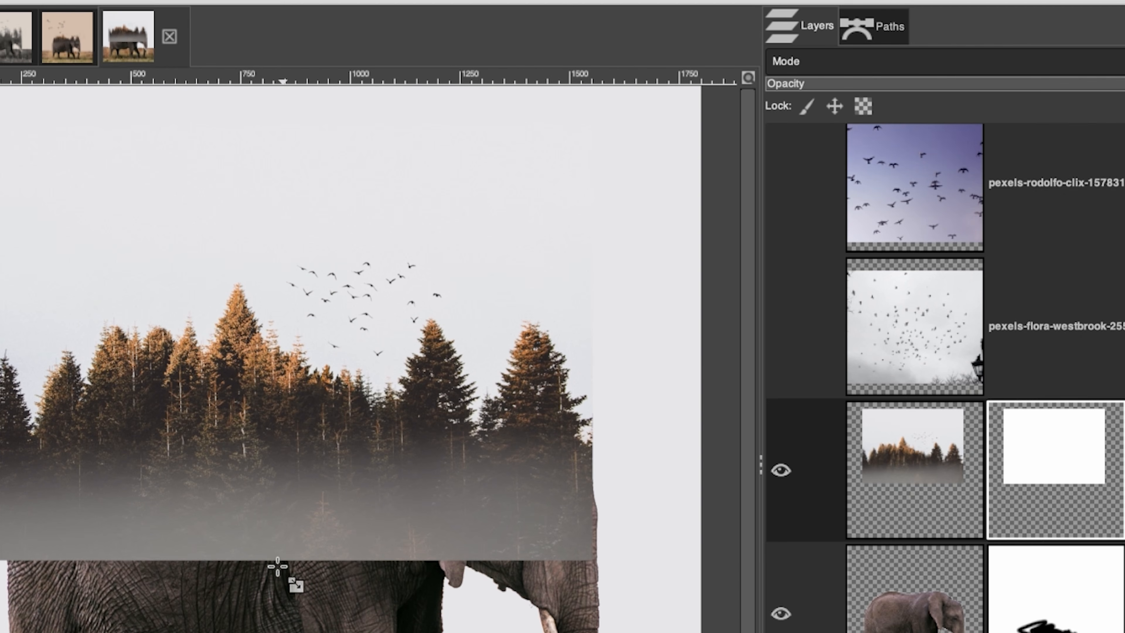
# Change the forest layer's blend mode to Darken only, working on the layer itself rather than its mask
pyautogui.press('p')
pyautogui.click(915, 461)
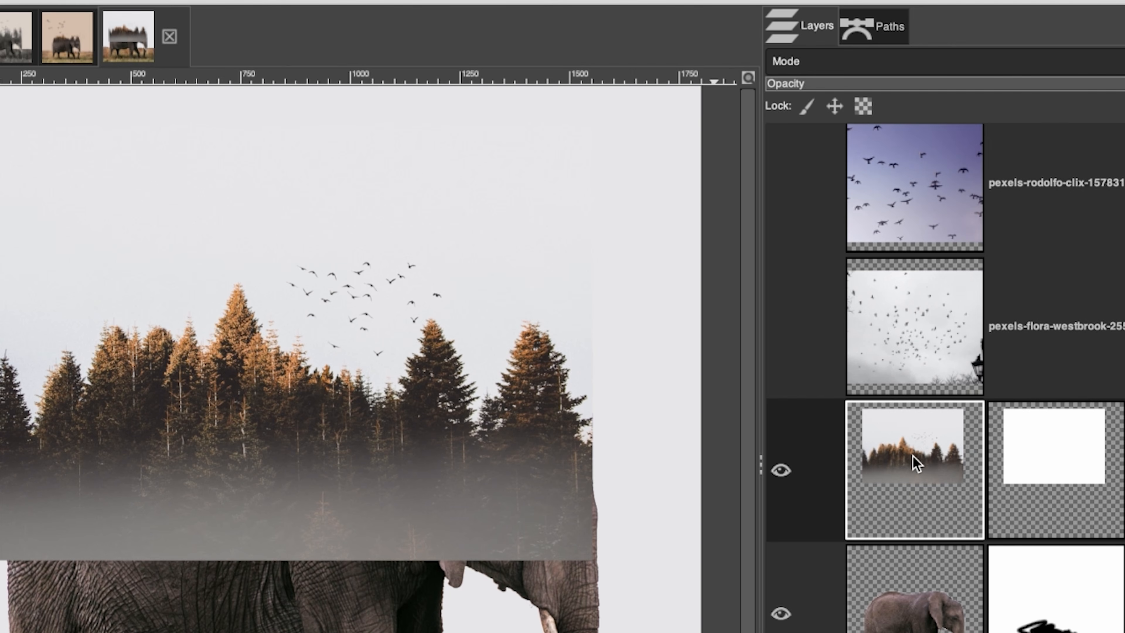
pyautogui.click(1073, 62)
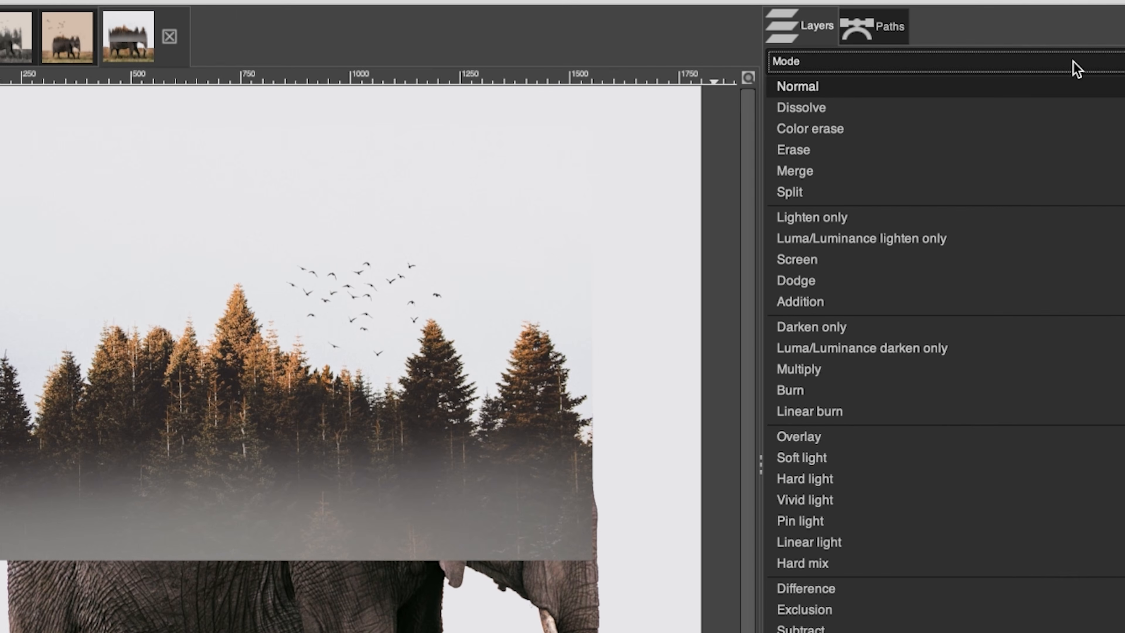
pyautogui.click(846, 325)
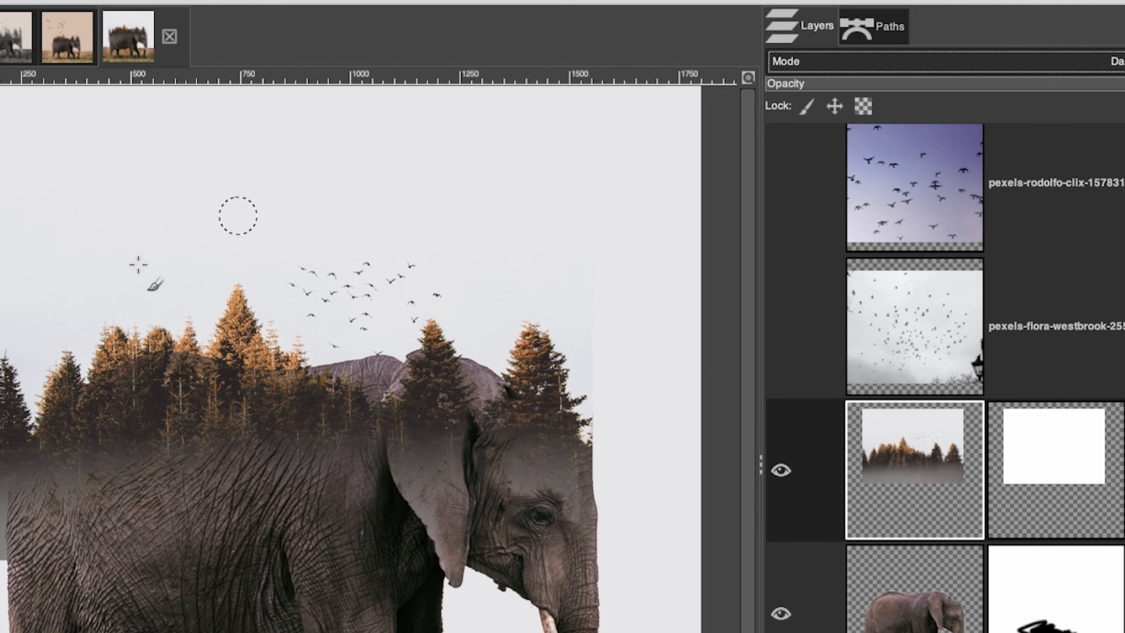
# Paint black on the forest mask to hide its side edges outside the elephant, at brush size 86, reducing opacity from 100 to 63.4
pyautogui.click(1062, 456)
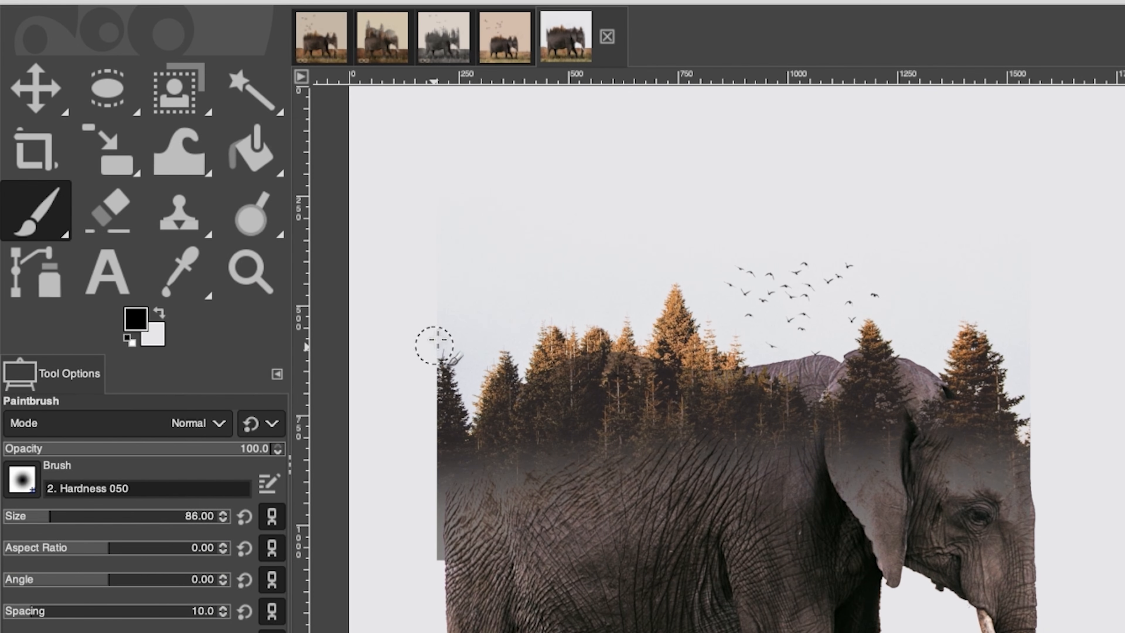
pyautogui.moveTo(435, 345)
pyautogui.mouseDown()
pyautogui.moveTo(441, 410)
pyautogui.moveTo(444, 337)
pyautogui.moveTo(453, 406)
pyautogui.moveTo(425, 549)
pyautogui.moveTo(432, 503)
pyautogui.moveTo(443, 564)
pyautogui.moveTo(432, 500)
pyautogui.mouseUp()
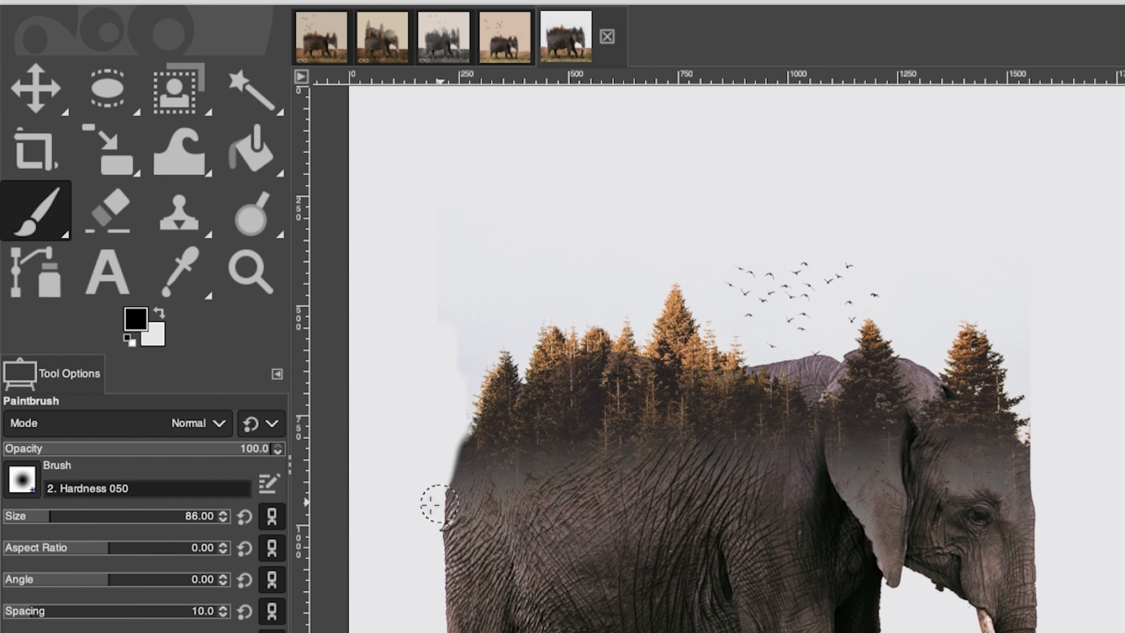
pyautogui.click(172, 445)
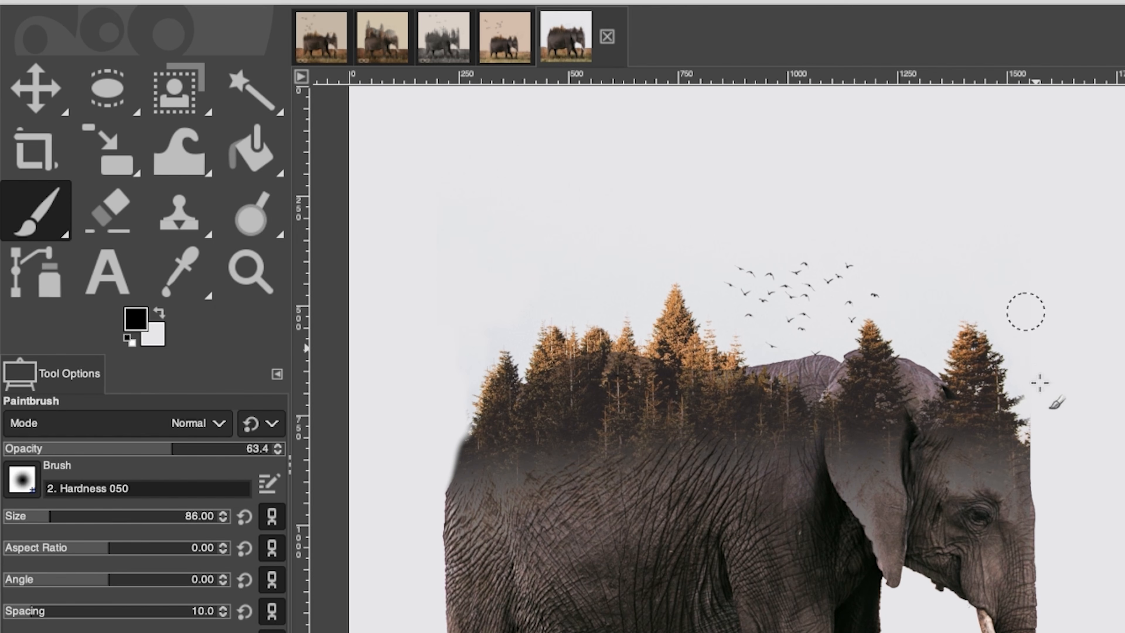
pyautogui.moveTo(1042, 432); pyautogui.dragTo(1039, 455)
pyautogui.moveTo(1042, 451)
pyautogui.mouseDown()
pyautogui.moveTo(1033, 443)
pyautogui.moveTo(1033, 456)
pyautogui.moveTo(1040, 430)
pyautogui.moveTo(1035, 473)
pyautogui.mouseUp()
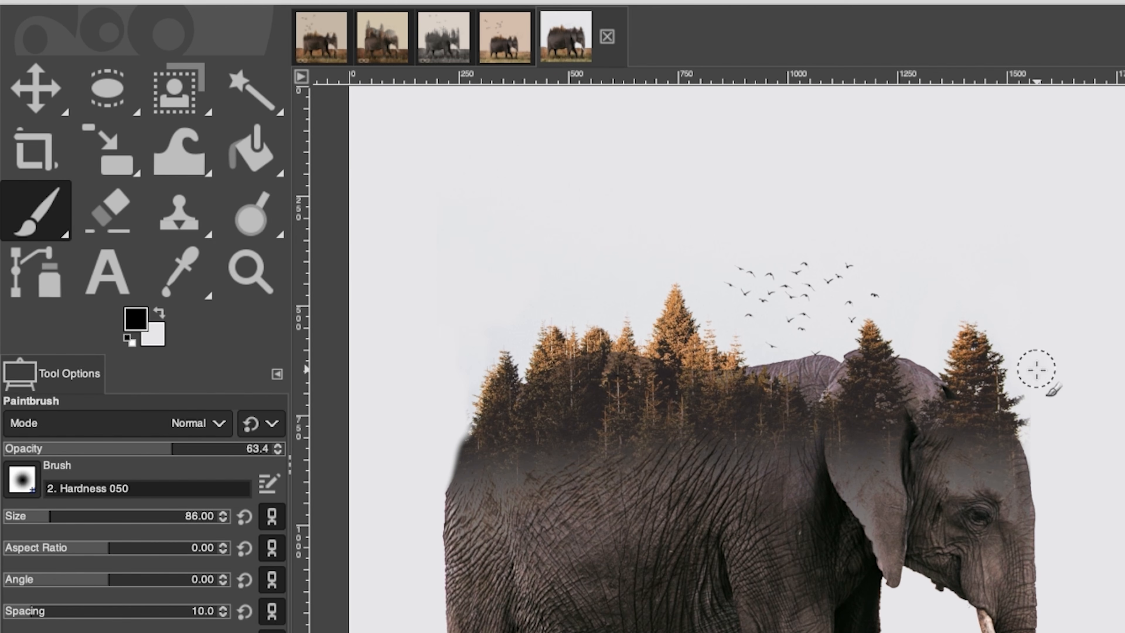
# Touch up the forest mask along the elephant's rear edge, and return the brush to opacity 100 and hardness 50
pyautogui.moveTo(456, 438)
pyautogui.mouseDown()
pyautogui.moveTo(439, 484)
pyautogui.moveTo(465, 379)
pyautogui.moveTo(444, 465)
pyautogui.moveTo(469, 434)
pyautogui.moveTo(458, 456)
pyautogui.mouseUp()
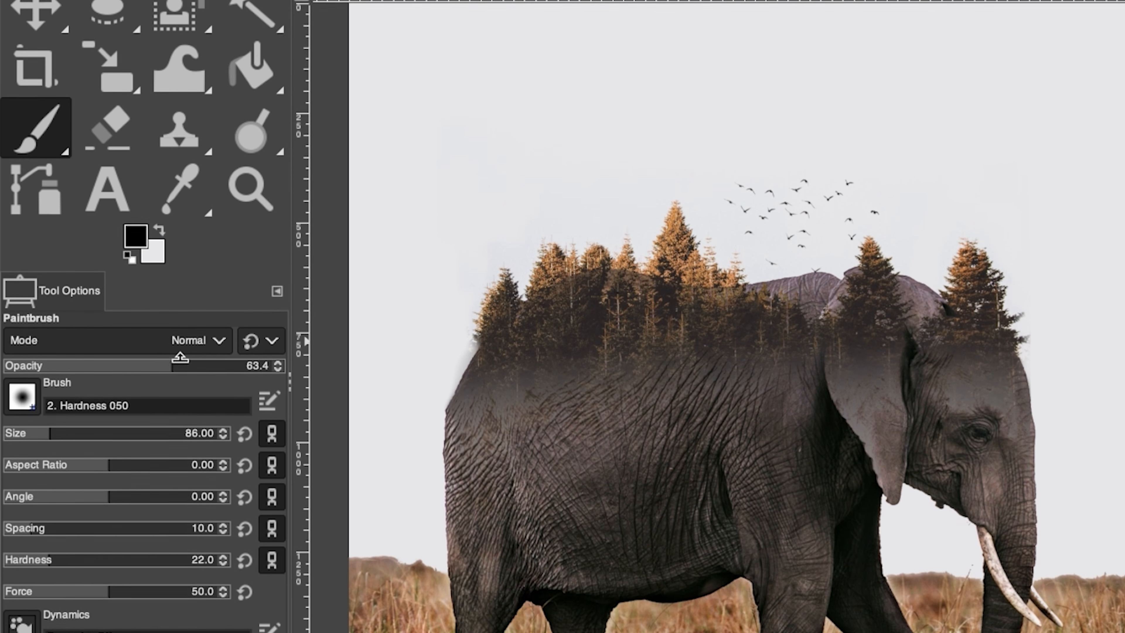
pyautogui.moveTo(179, 443); pyautogui.dragTo(287, 448)
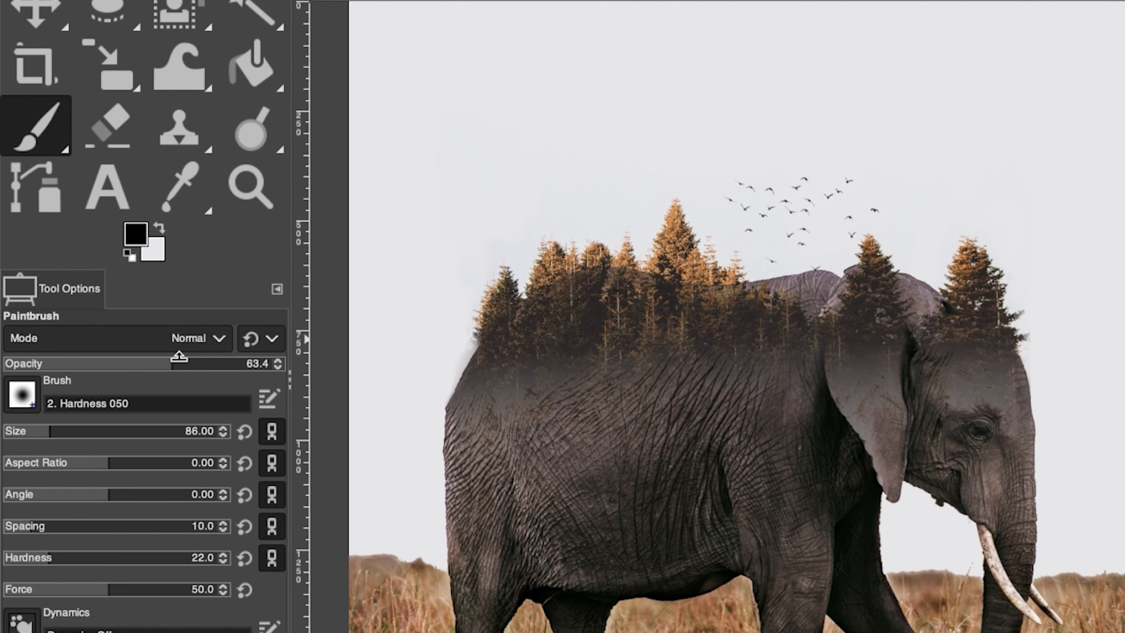
pyautogui.moveTo(287, 362); pyautogui.dragTo(317, 359)
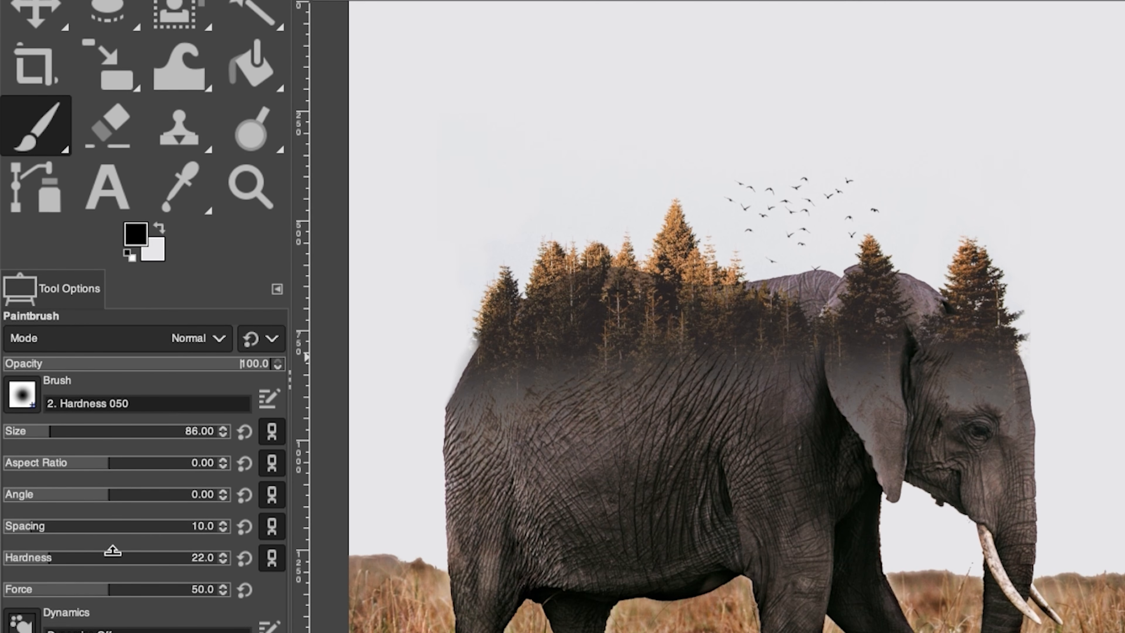
pyautogui.click(245, 558)
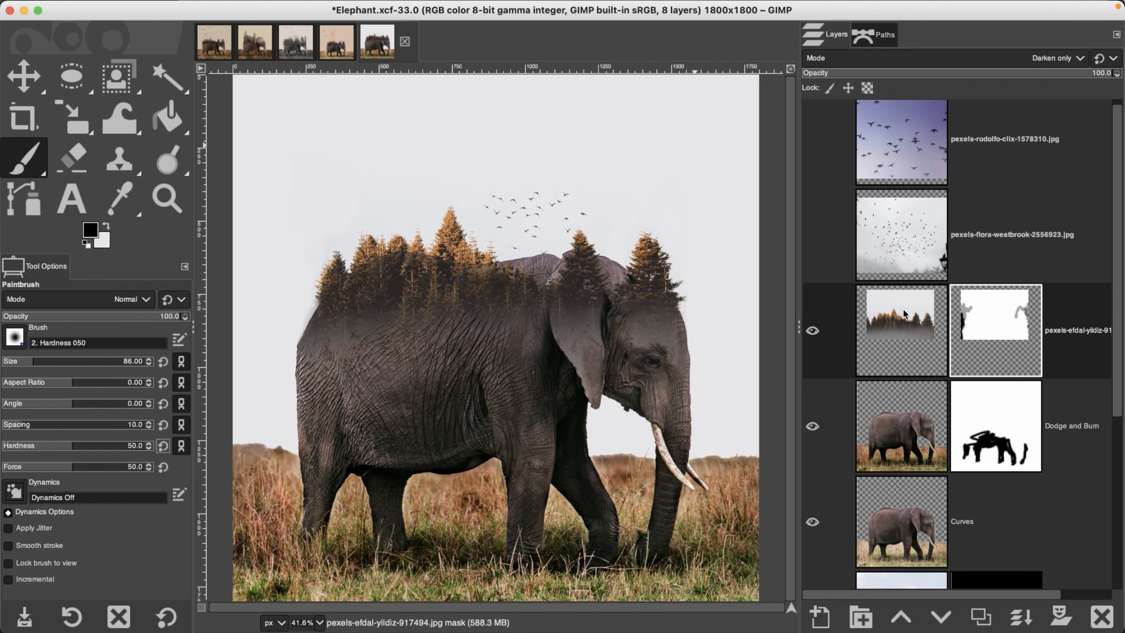
# Create a new layer from visible above Dodge and Burn, with the forest and Background layers hidden, and show Background again
pyautogui.click(814, 331)
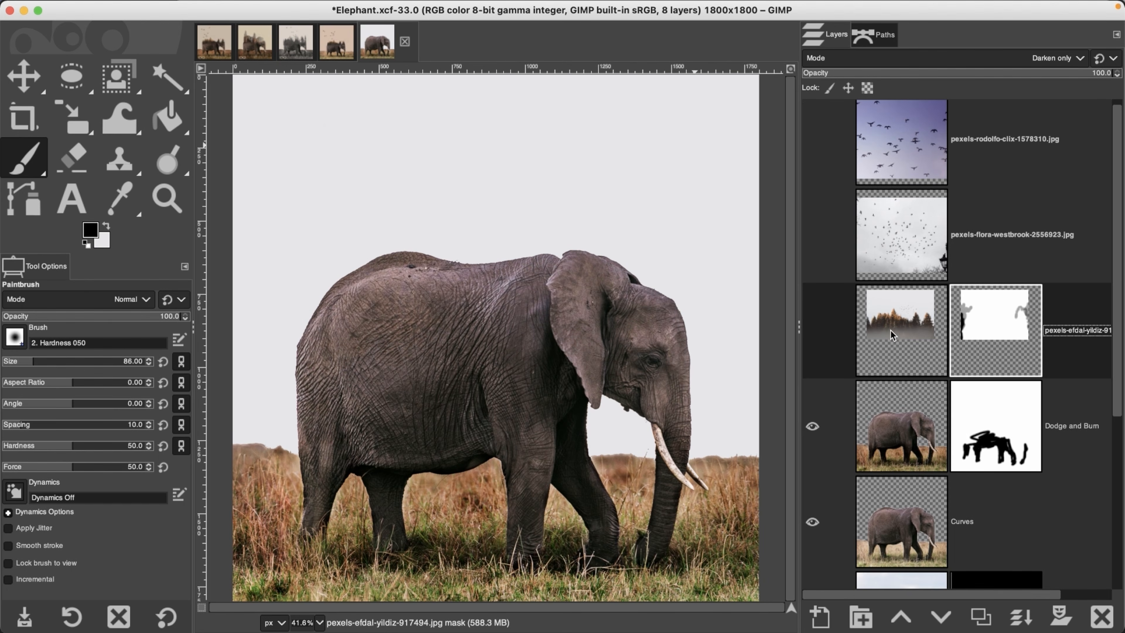
pyautogui.moveTo(1117, 335); pyautogui.dragTo(1107, 516)
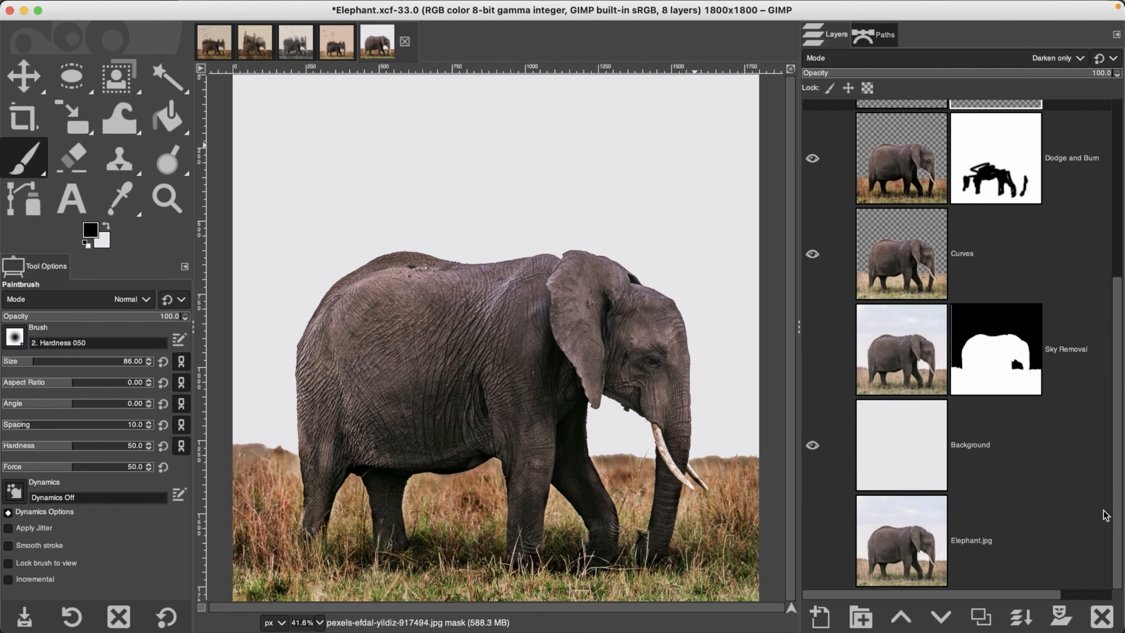
pyautogui.click(813, 445)
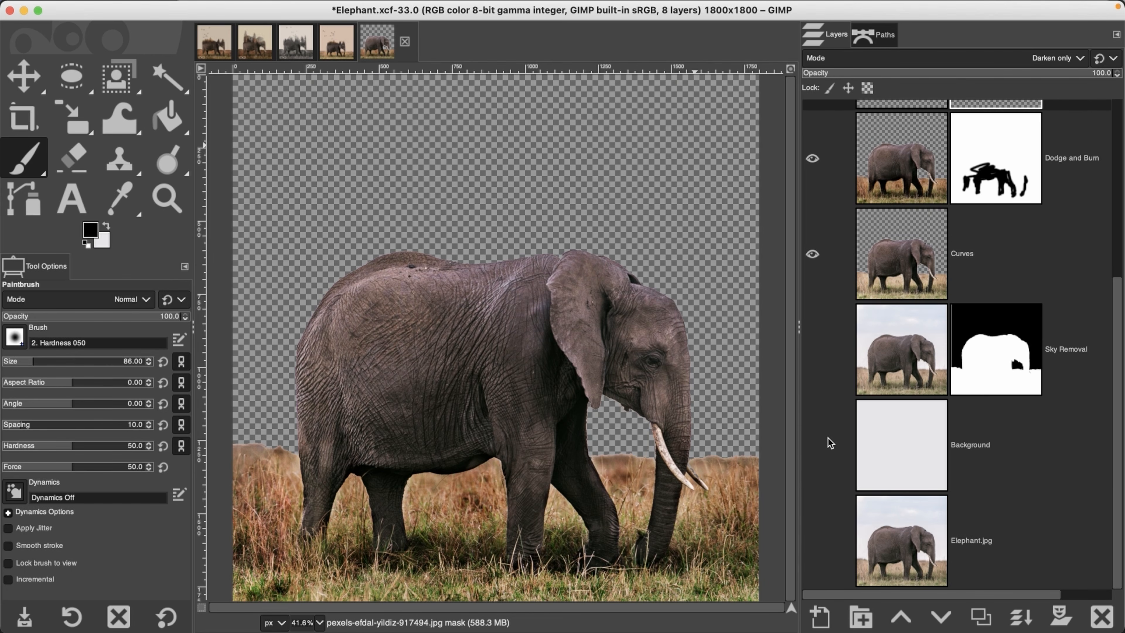
pyautogui.rightClick(900, 177)
pyautogui.click(968, 280)
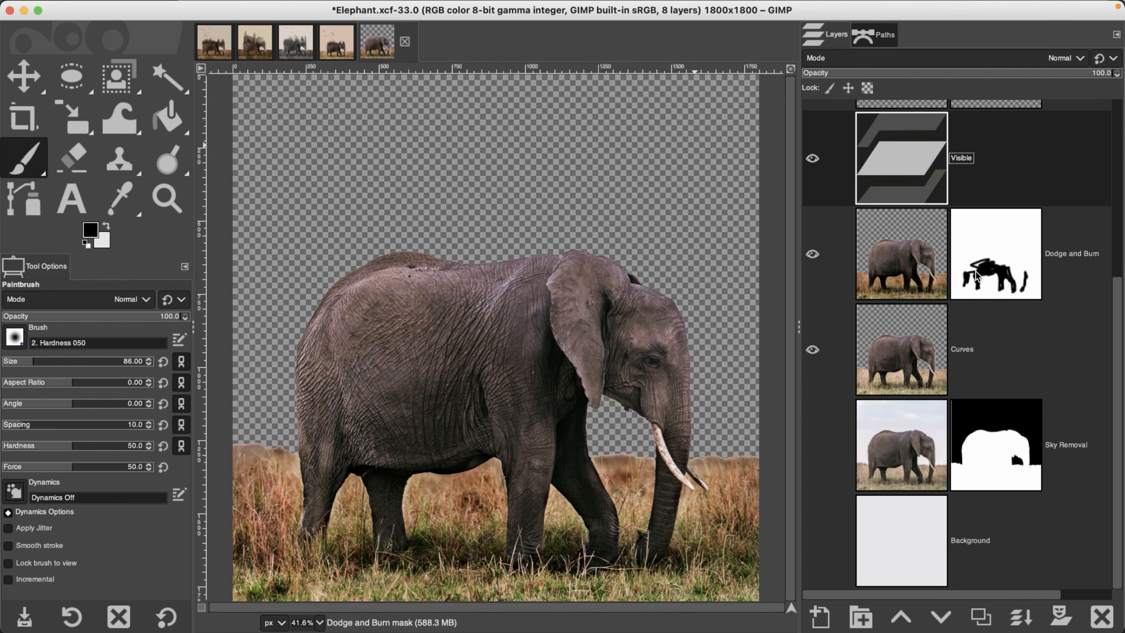
pyautogui.click(814, 539)
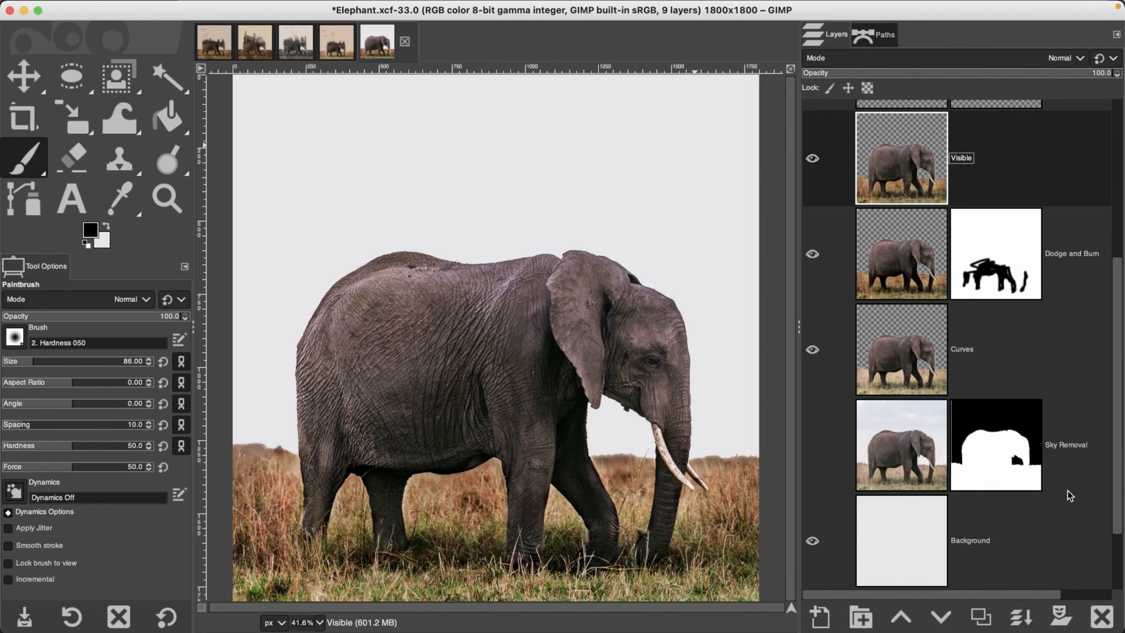
# Hide the Dodge and Burn and Curves layers and show the forest layer again
pyautogui.moveTo(1120, 487); pyautogui.dragTo(1123, 388)
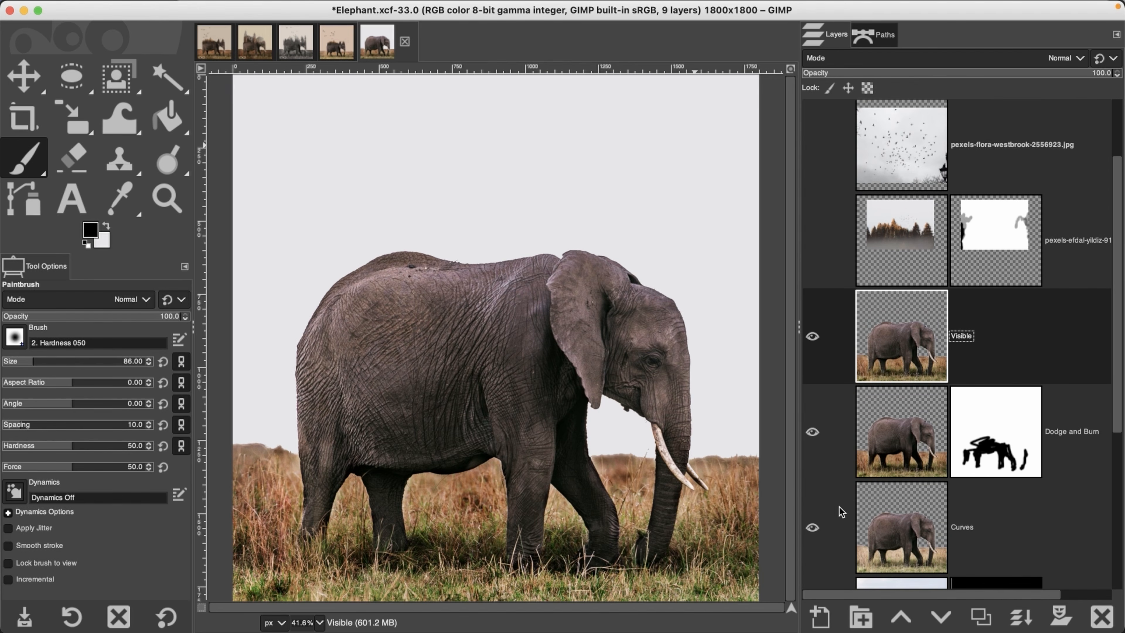
pyautogui.click(811, 531)
pyautogui.click(813, 231)
pyautogui.moveTo(1121, 294); pyautogui.dragTo(1123, 235)
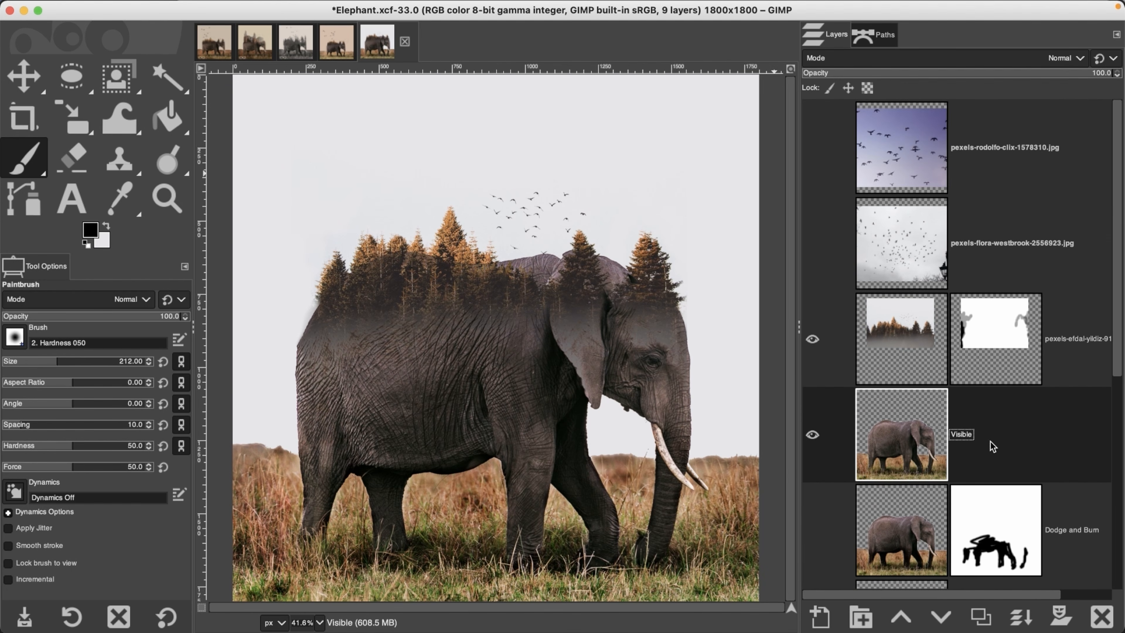
# Add a white (full opacity) mask to the Visible layer and paint black along the elephant's back at brush size 212
pyautogui.click(1062, 616)
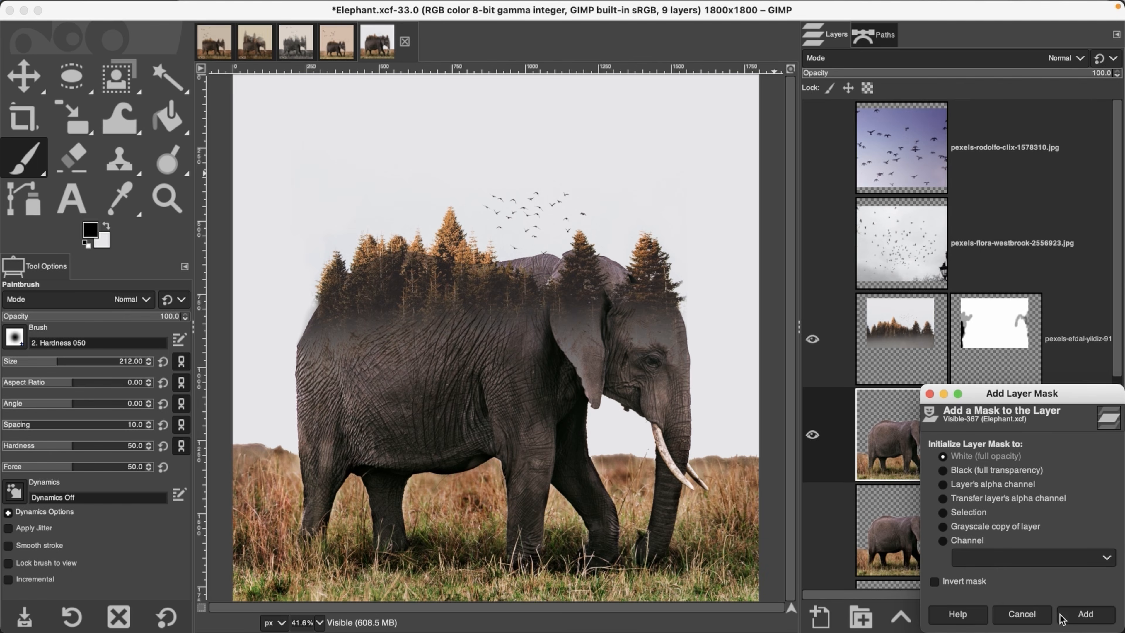
pyautogui.click(1075, 617)
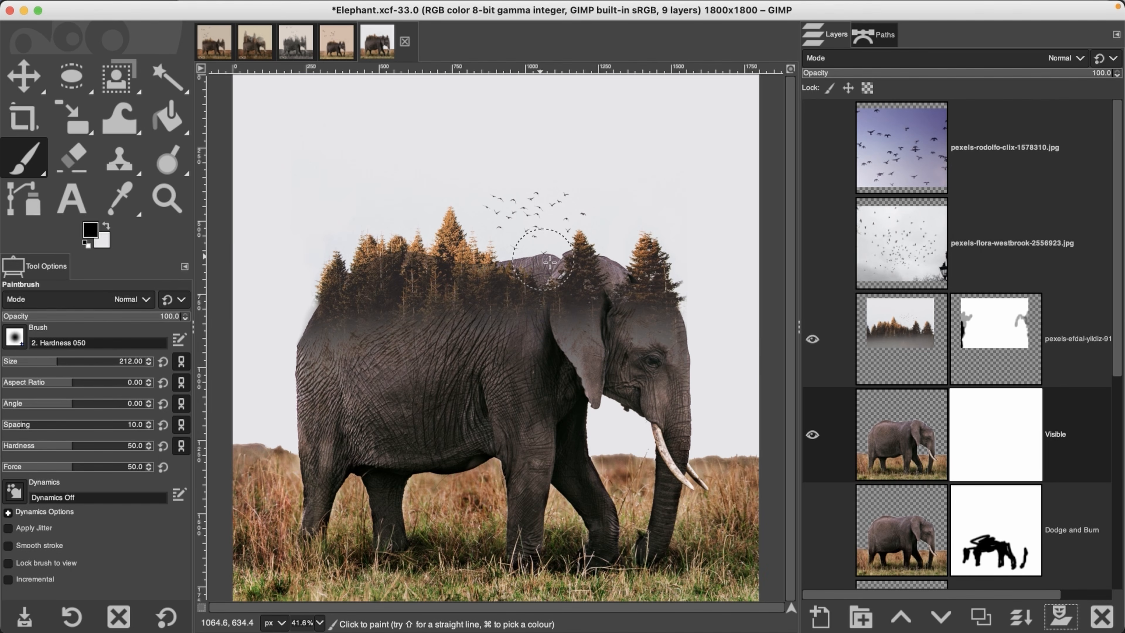
pyautogui.moveTo(562, 258)
pyautogui.mouseDown()
pyautogui.moveTo(540, 267)
pyautogui.moveTo(622, 275)
pyautogui.moveTo(523, 255)
pyautogui.mouseUp()
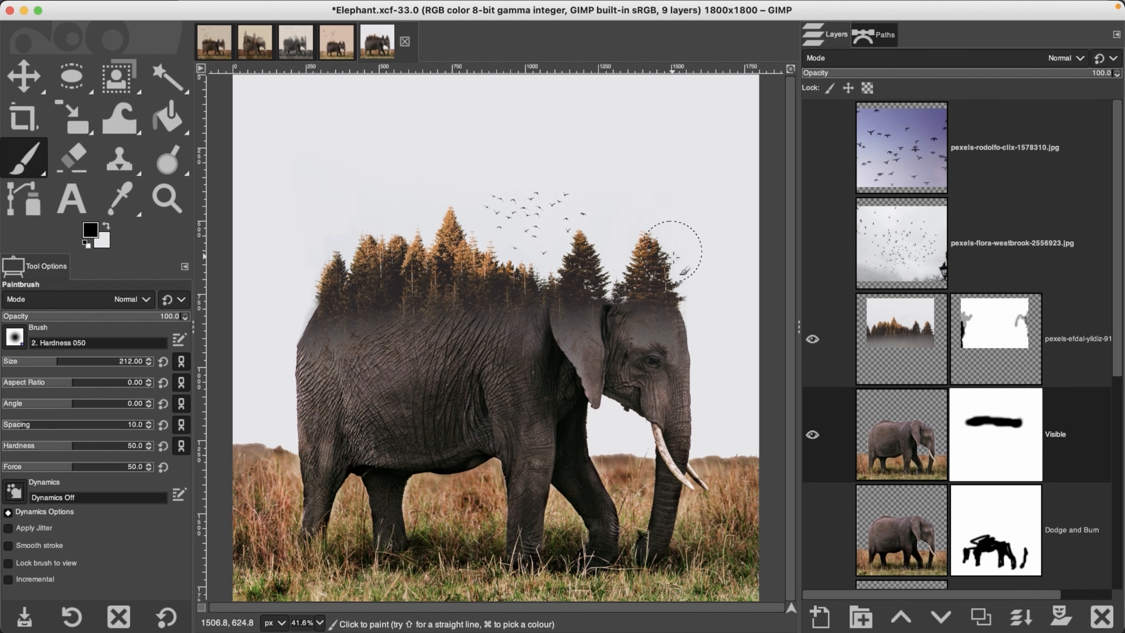
# Rename the Visible layer as Disapearing Elephant and the forest layer as Trees
pyautogui.doubleClick(1060, 440)
pyautogui.write('Disa')
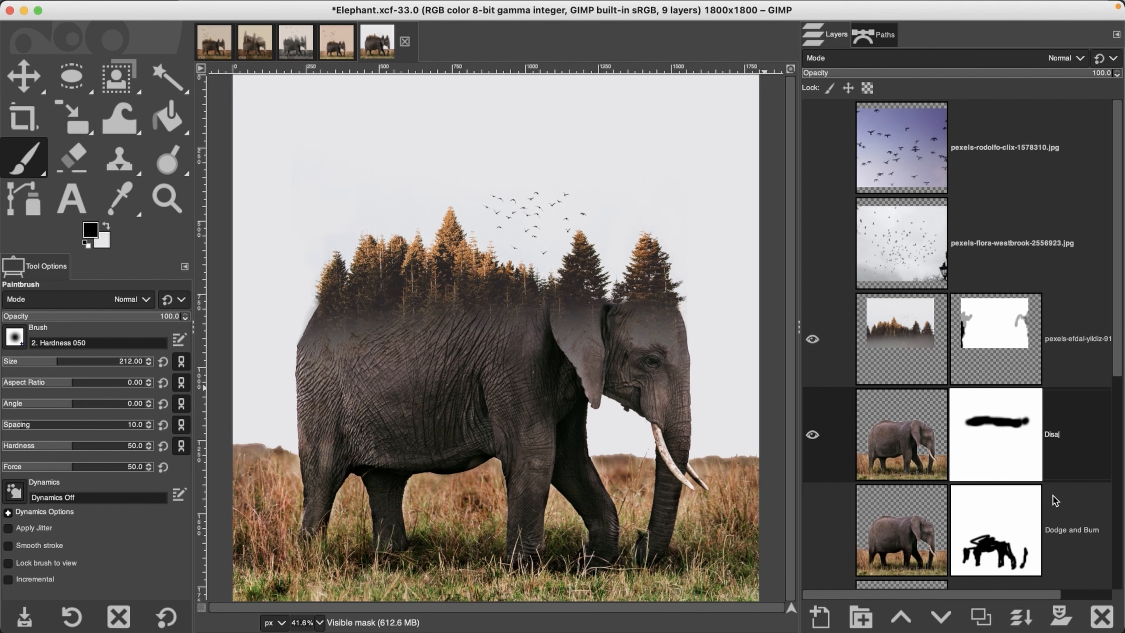
pyautogui.write('pearing Elephant')
pyautogui.doubleClick(1068, 339)
pyautogui.write('Trees')
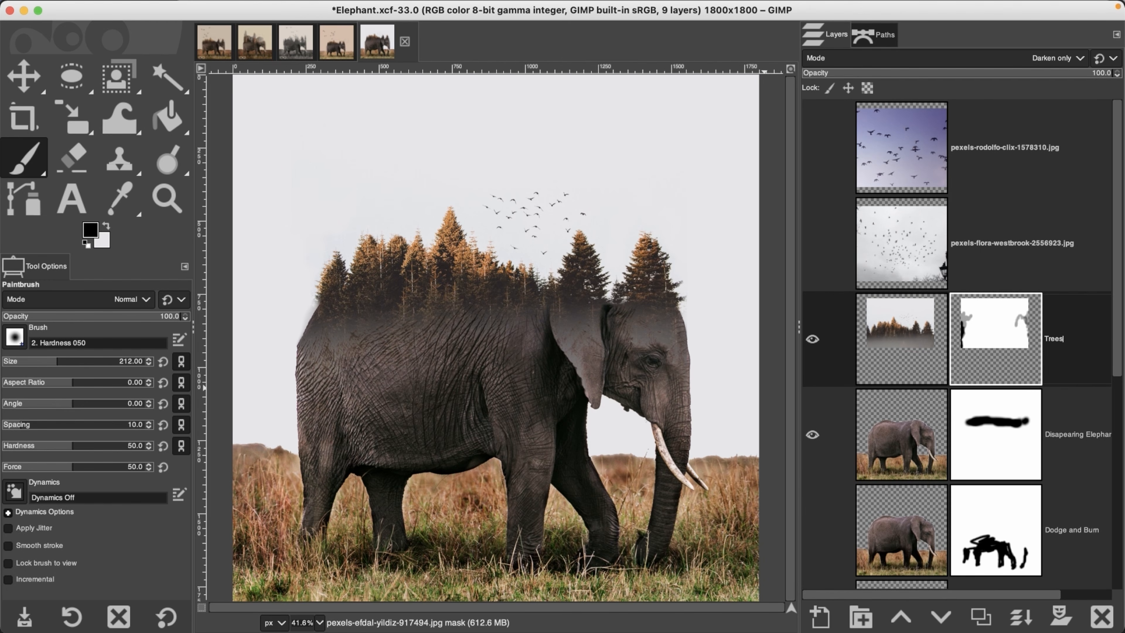
pyautogui.press('Return')
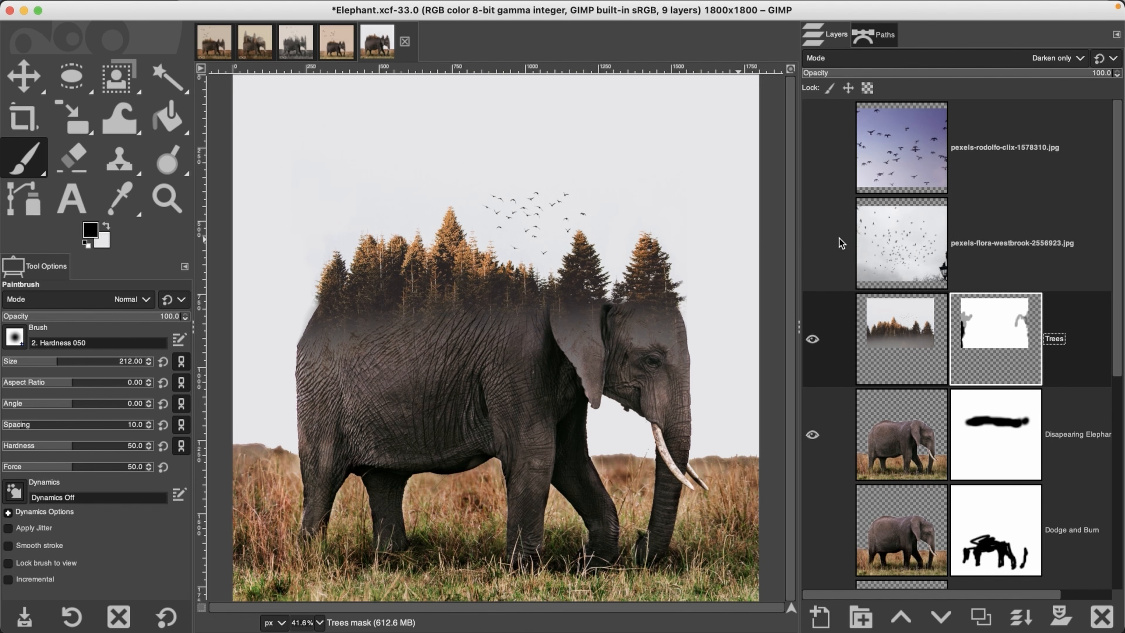
# Preview the gray-sky birds layer and hide it again, and show and select the purple-sky birds layer
pyautogui.click(812, 245)
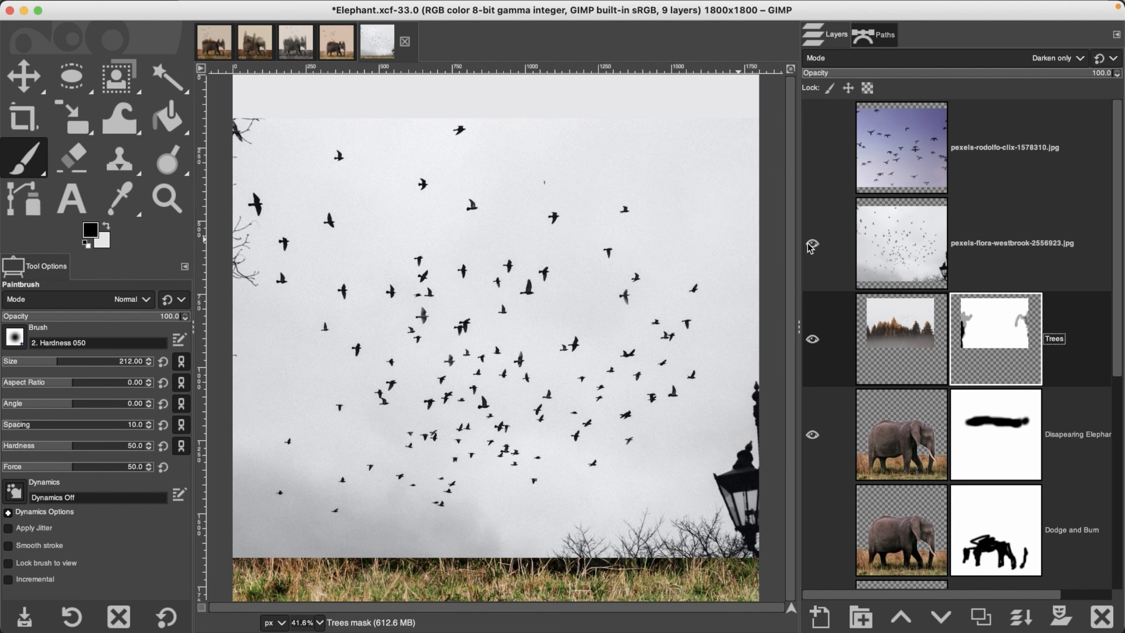
pyautogui.click(812, 245)
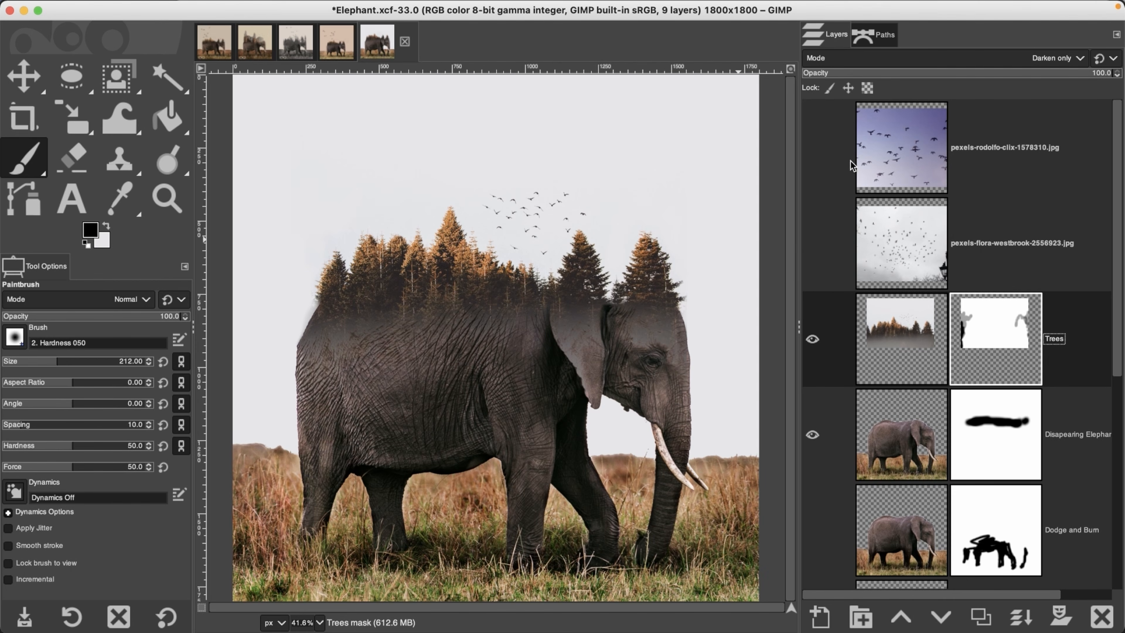
pyautogui.click(813, 147)
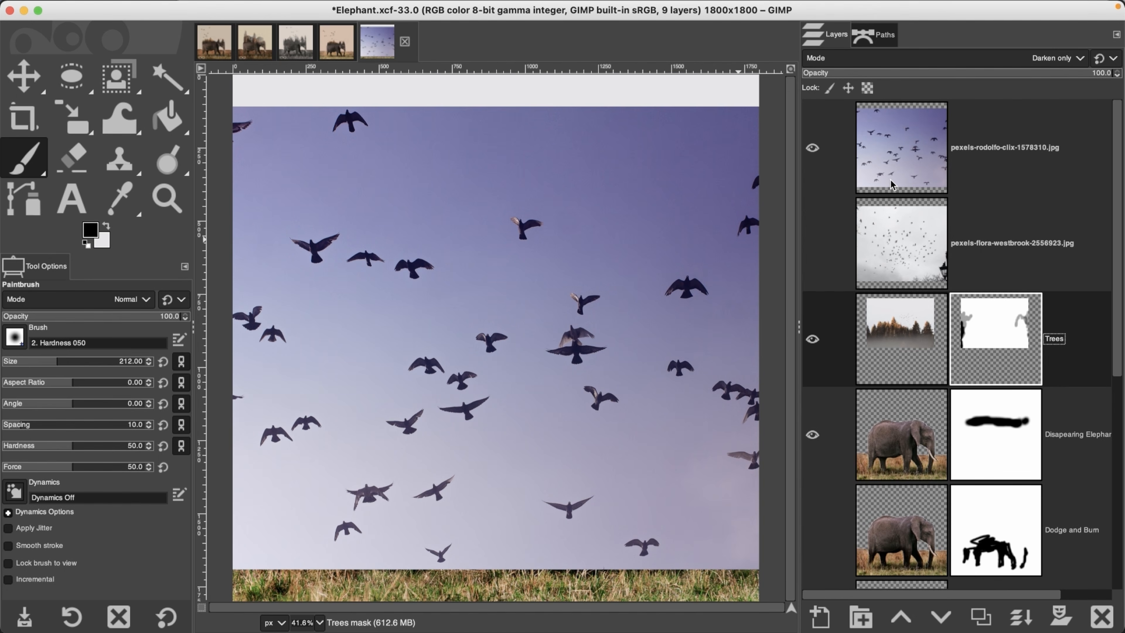
pyautogui.click(884, 120)
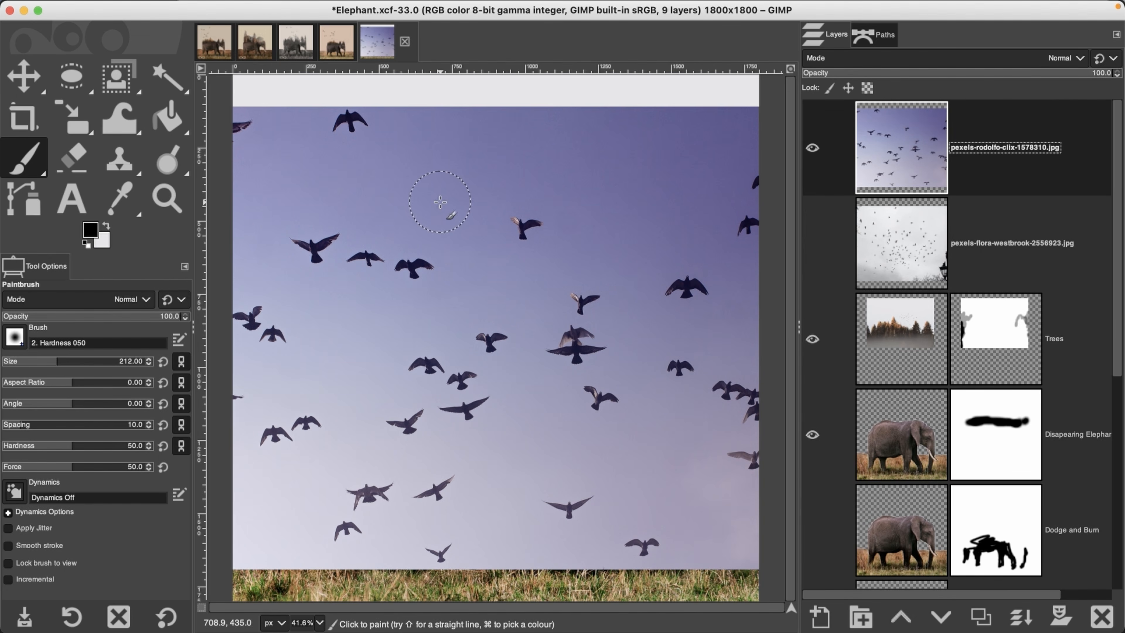
# Reduce the purple-sky birds layer's saturation to -81.8 with Hue-Saturation
pyautogui.click(345, 8)
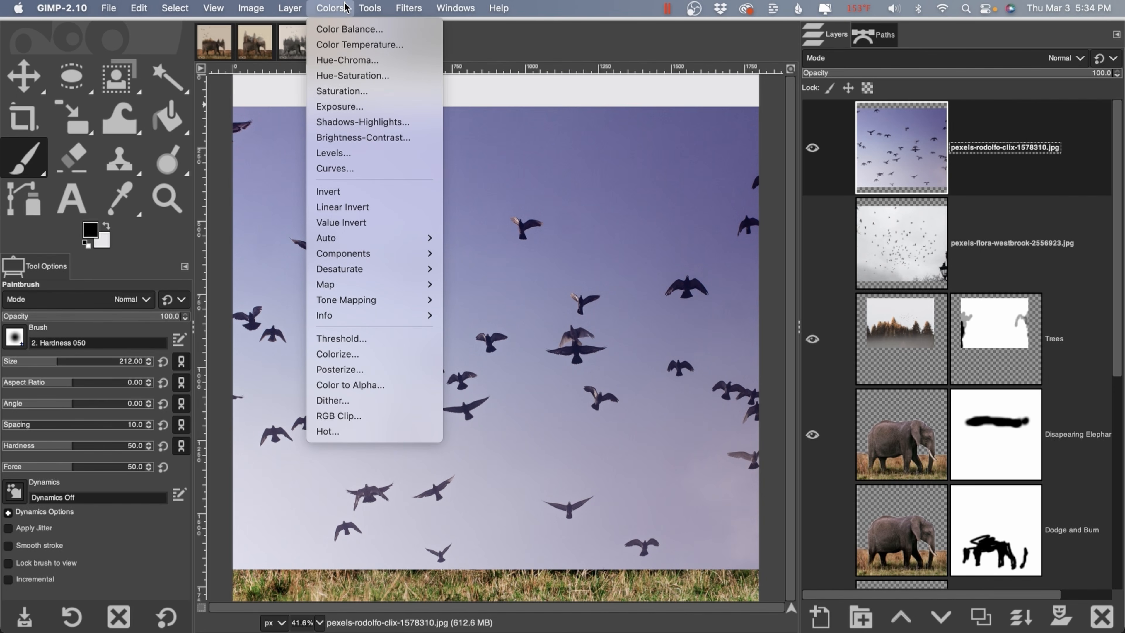
pyautogui.click(350, 77)
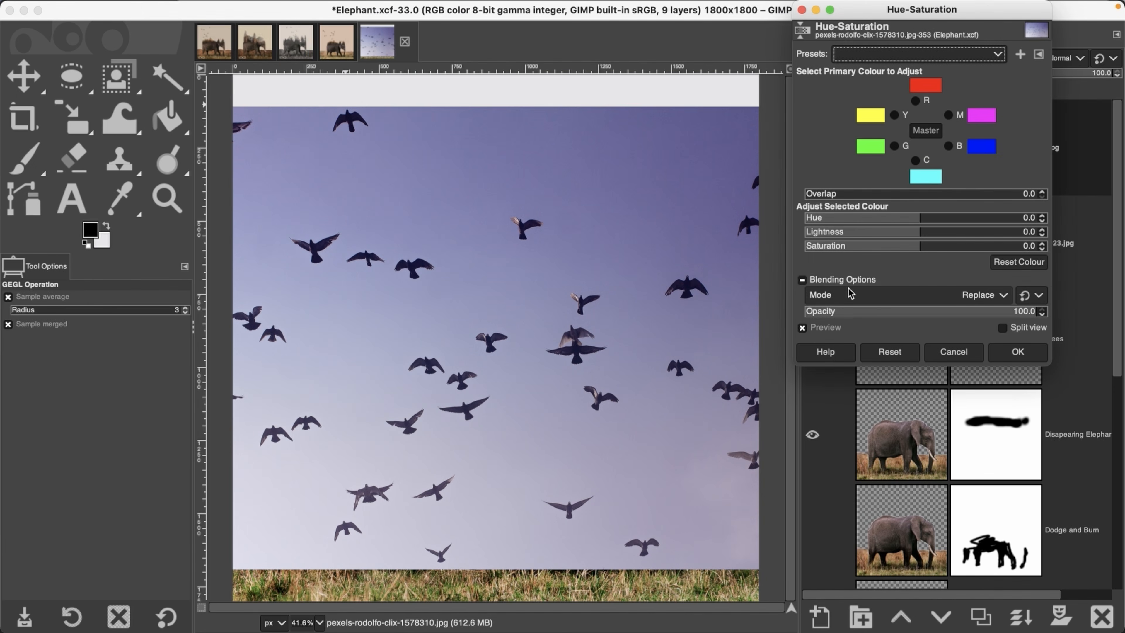
pyautogui.moveTo(911, 245); pyautogui.dragTo(851, 245)
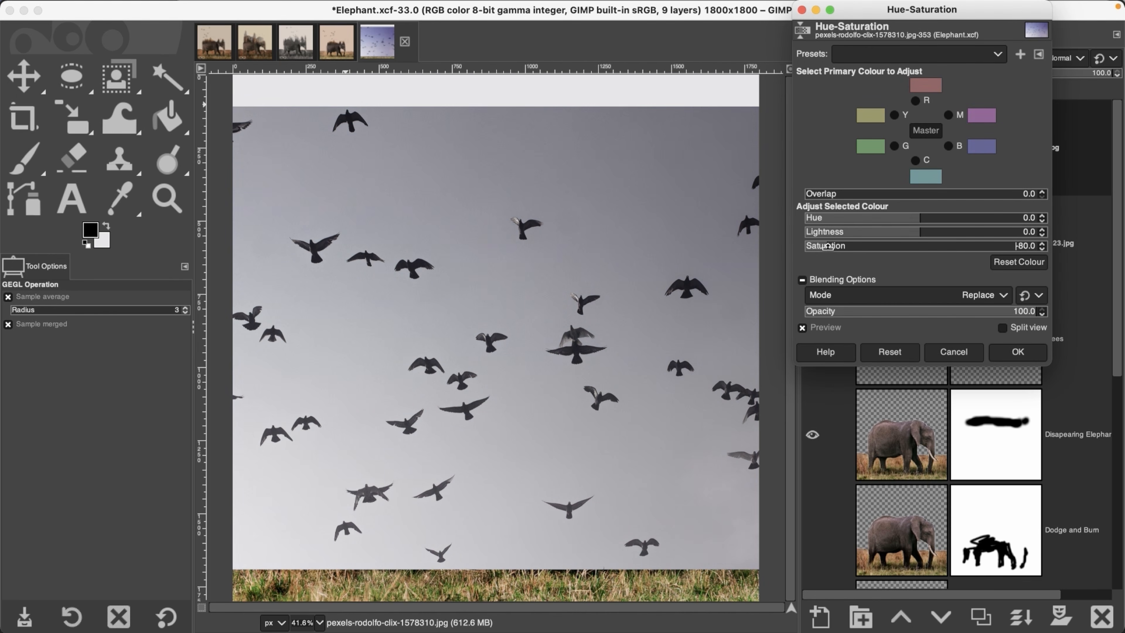
pyautogui.moveTo(826, 247); pyautogui.dragTo(825, 246)
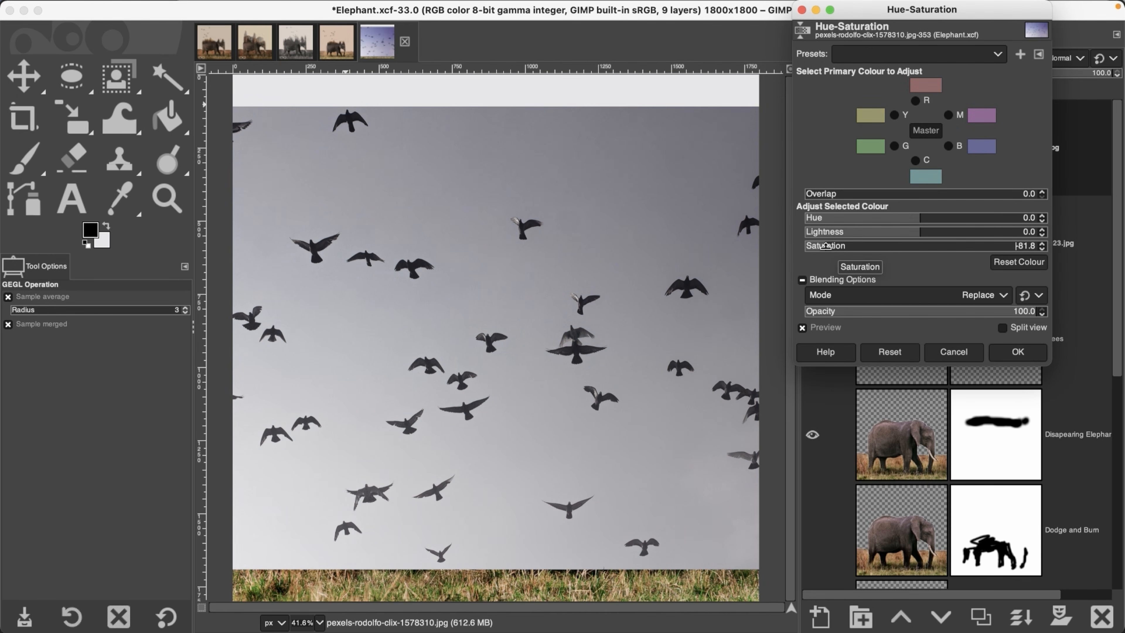
pyautogui.click(1018, 352)
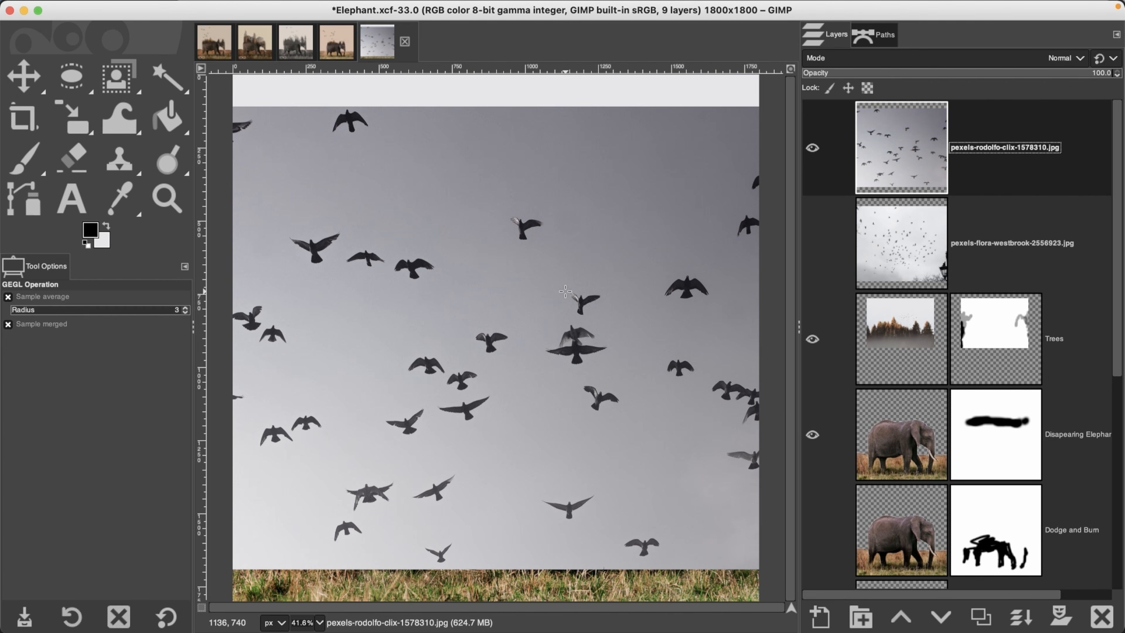
# Apply Levels to the top birds layer with input black point 13 and white point 193
pyautogui.click(328, 8)
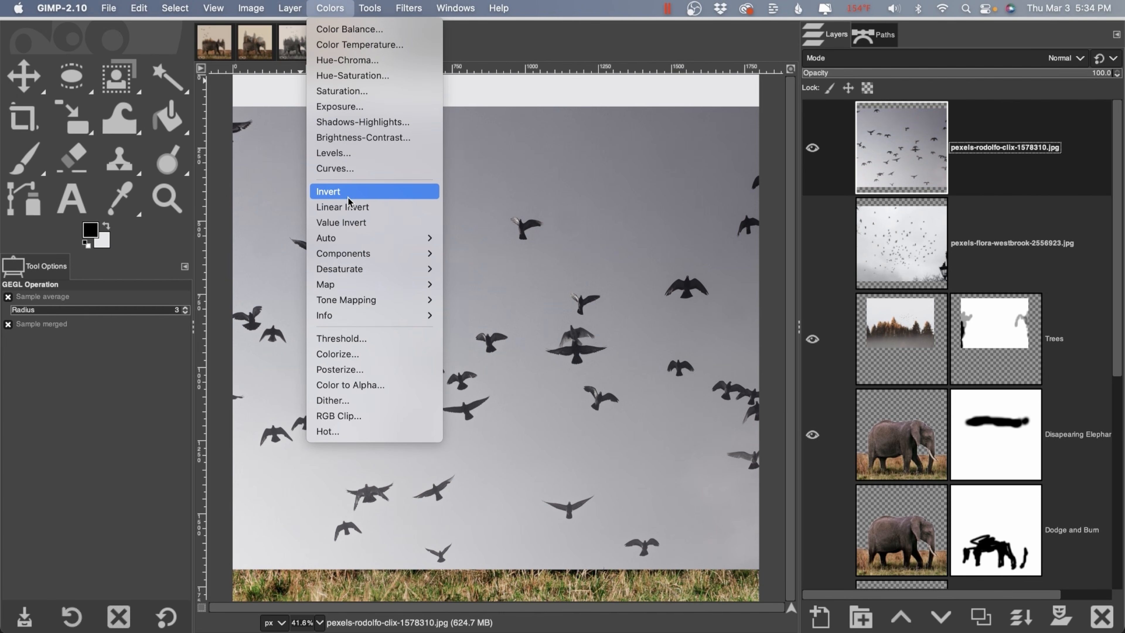
pyautogui.click(352, 155)
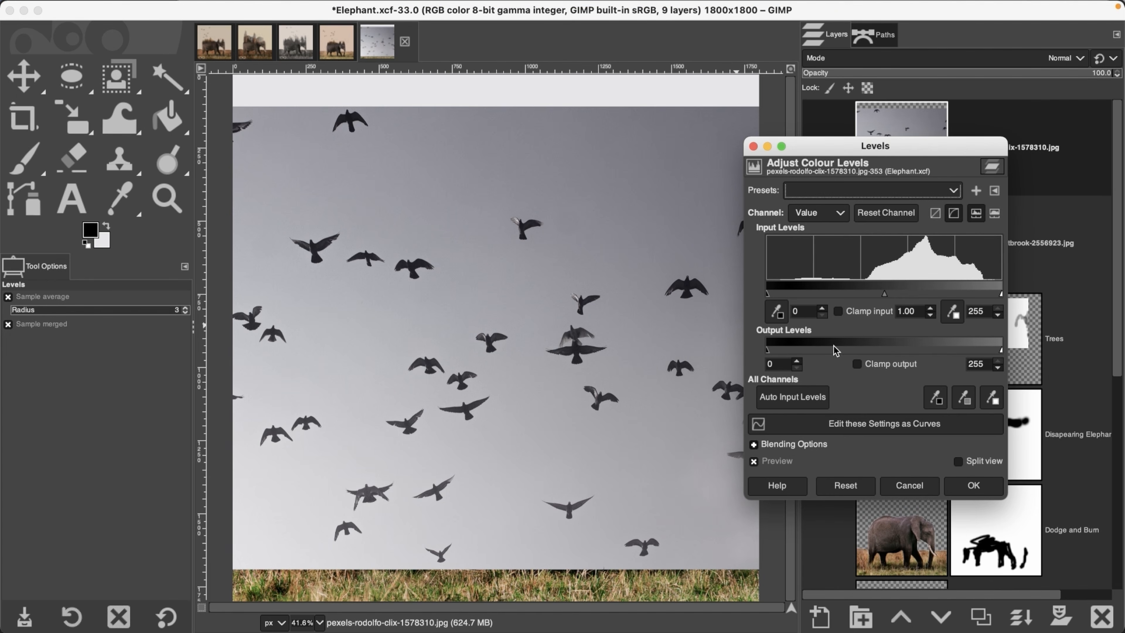
pyautogui.moveTo(1002, 298); pyautogui.dragTo(955, 290)
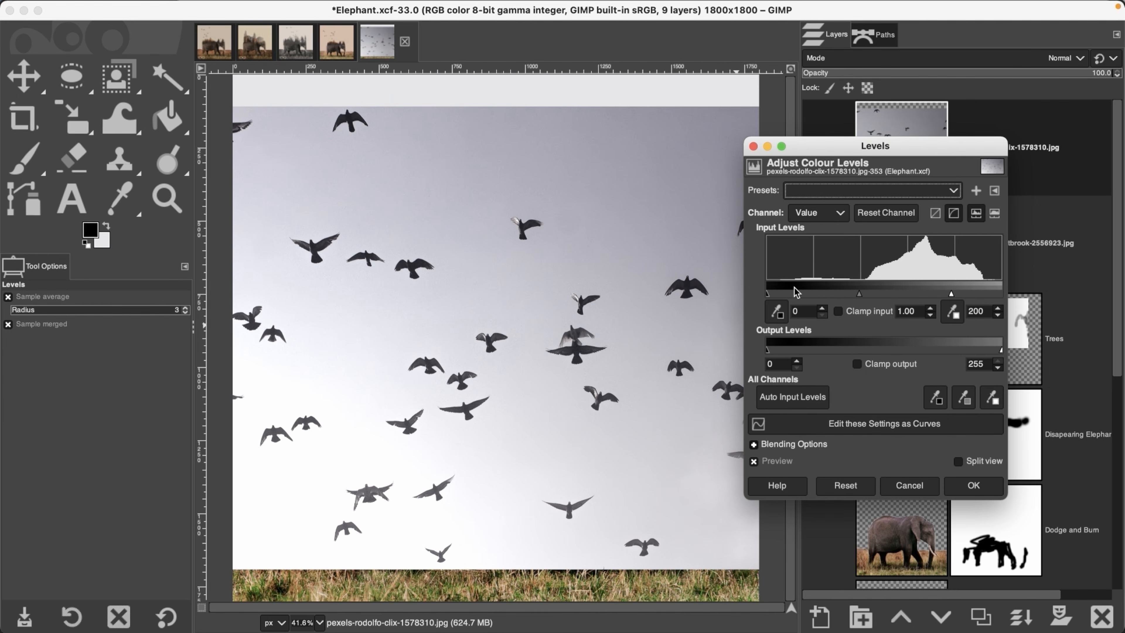
pyautogui.moveTo(773, 299); pyautogui.dragTo(780, 299)
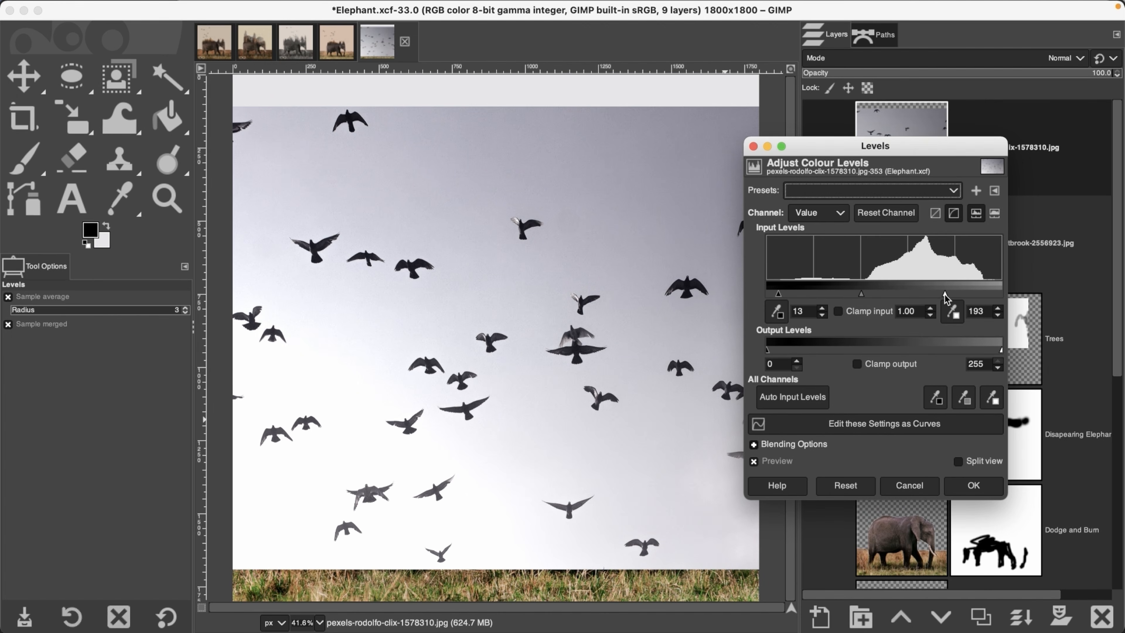
pyautogui.click(985, 489)
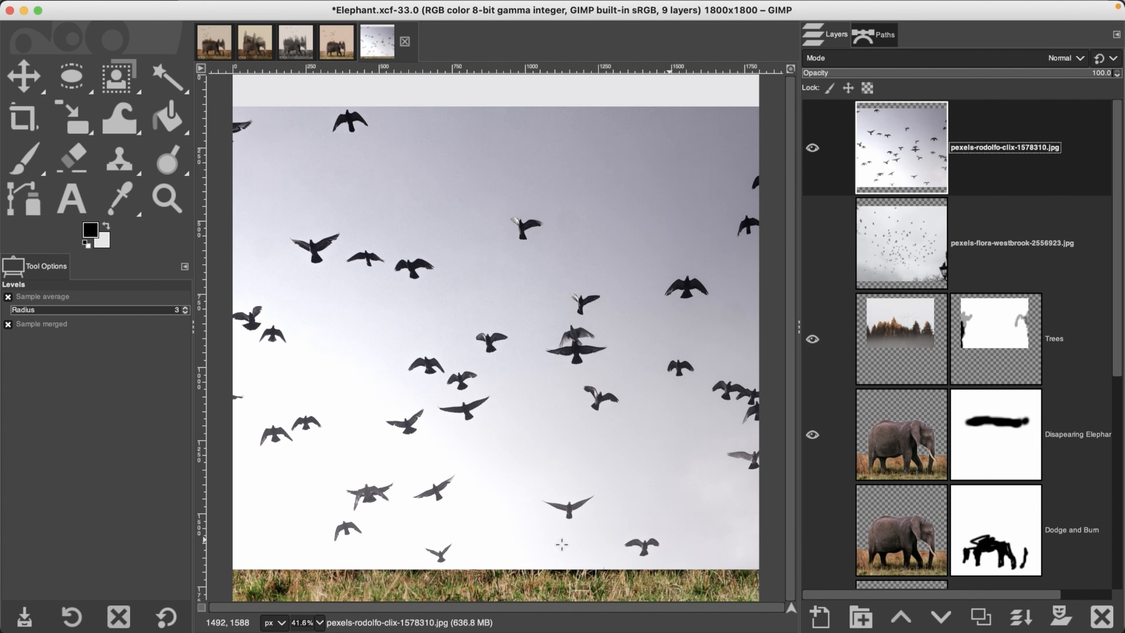
# Add a white full-opacity mask to the top birds layer and fuzzy-select the sky in its image at threshold 30.1
pyautogui.click(1071, 622)
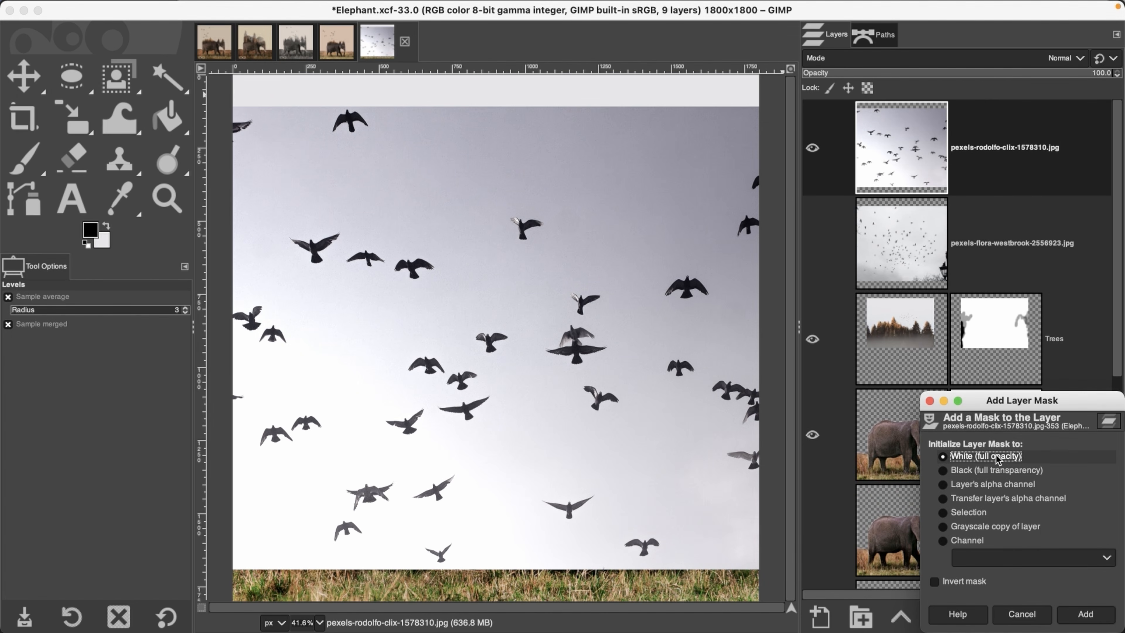
pyautogui.click(1085, 615)
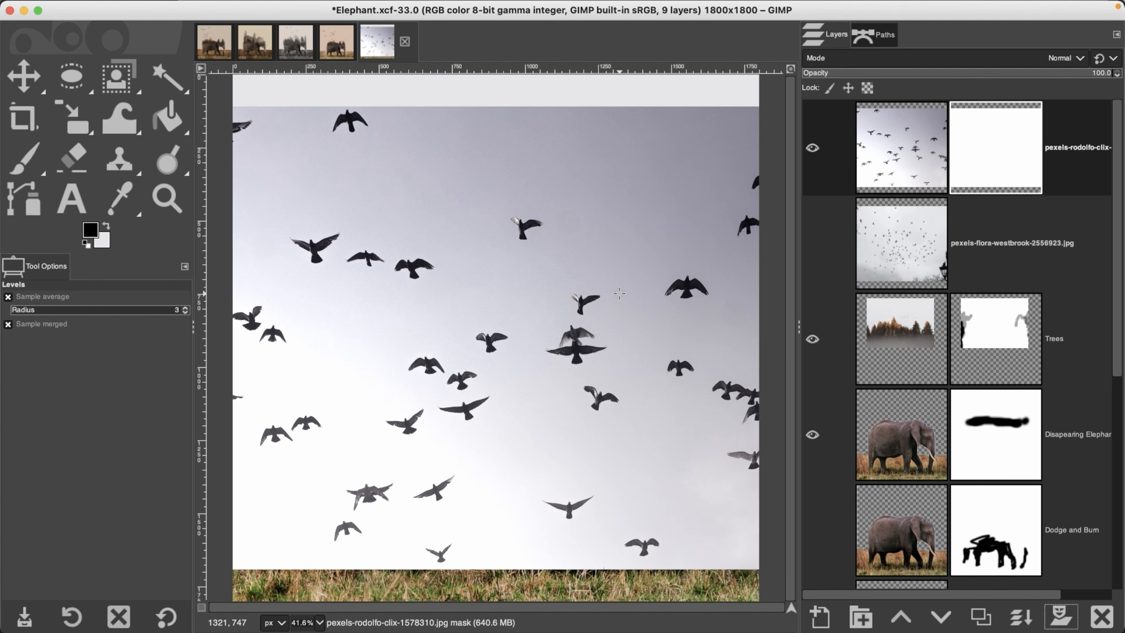
pyautogui.click(891, 162)
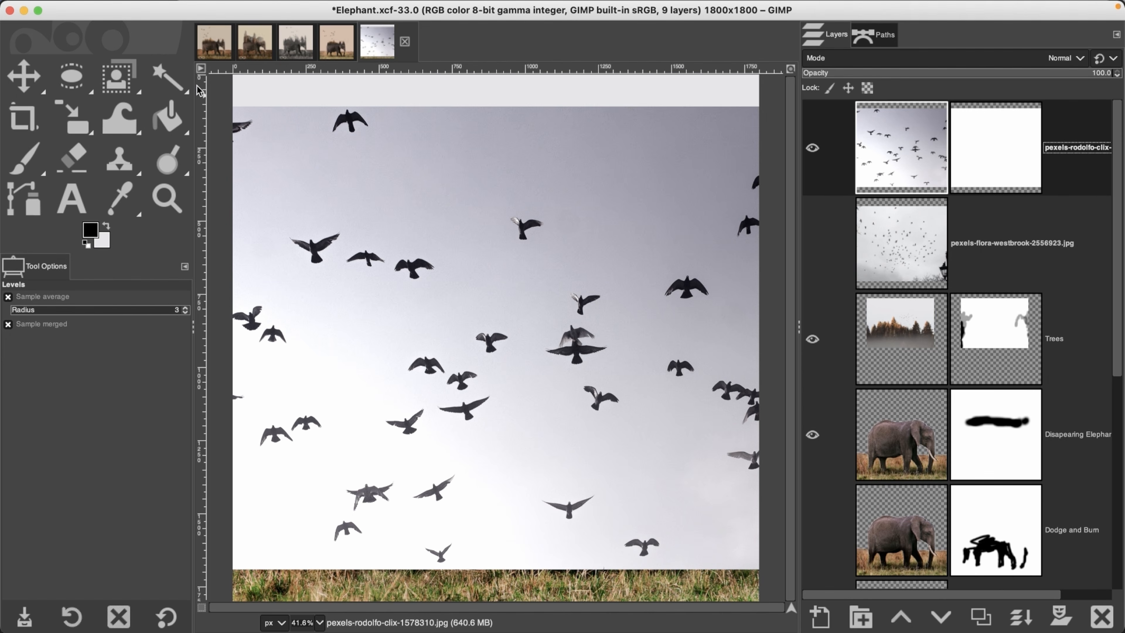
pyautogui.press('u')
pyautogui.moveTo(468, 198); pyautogui.dragTo(473, 211)
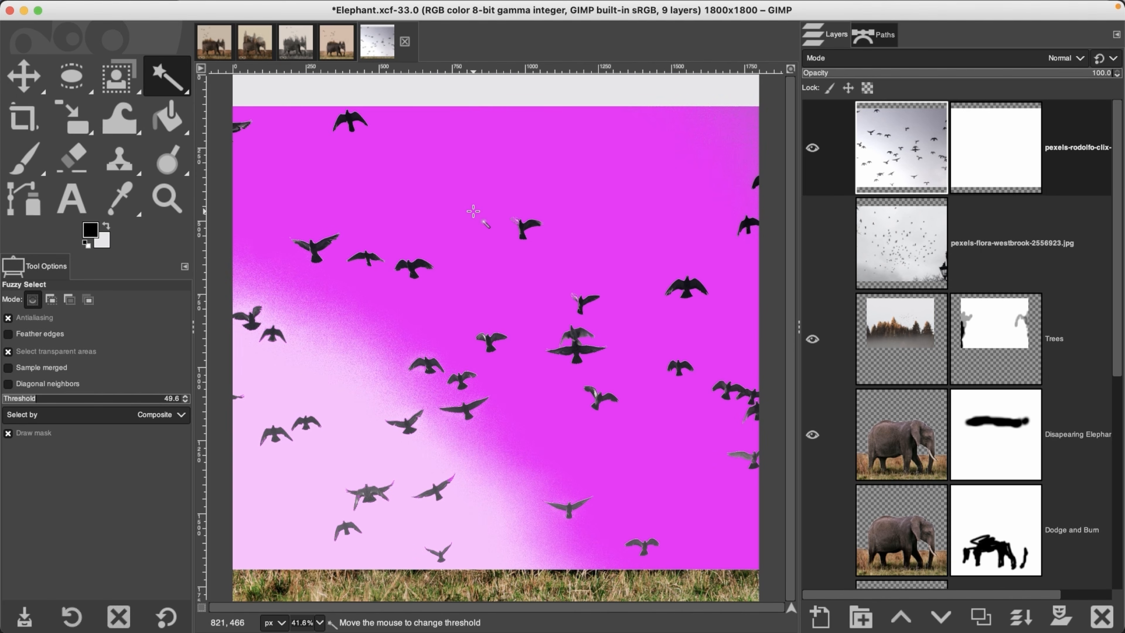
pyautogui.moveTo(473, 211); pyautogui.dragTo(473, 211)
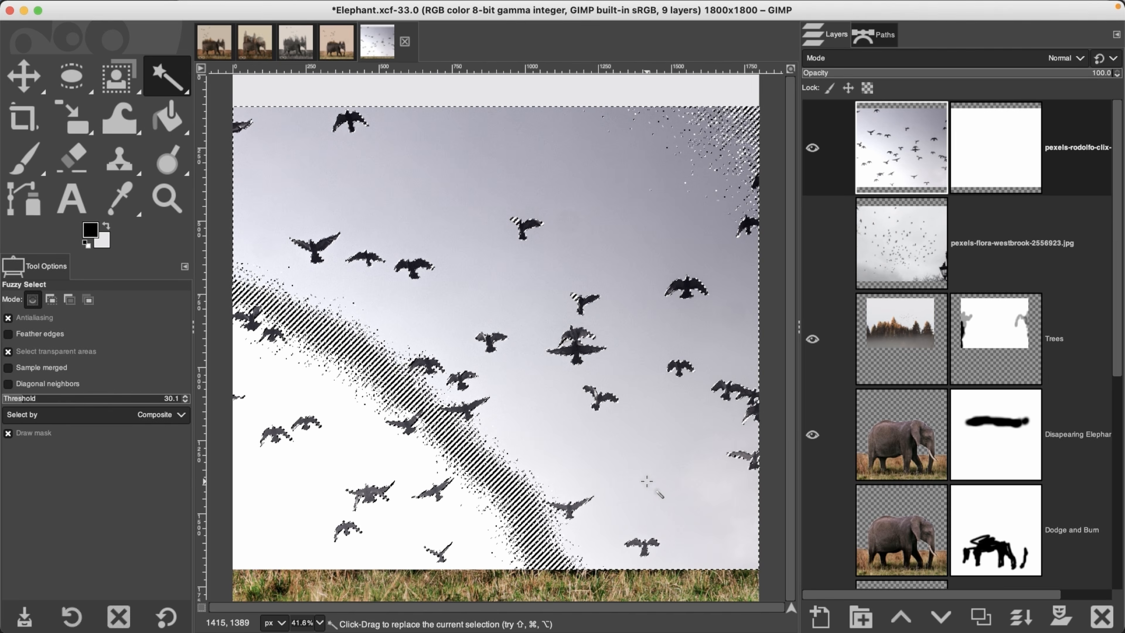
# Cut the selected sky out of the top birds layer's mask with black as the background colour, and clear the selection
pyautogui.click(1012, 153)
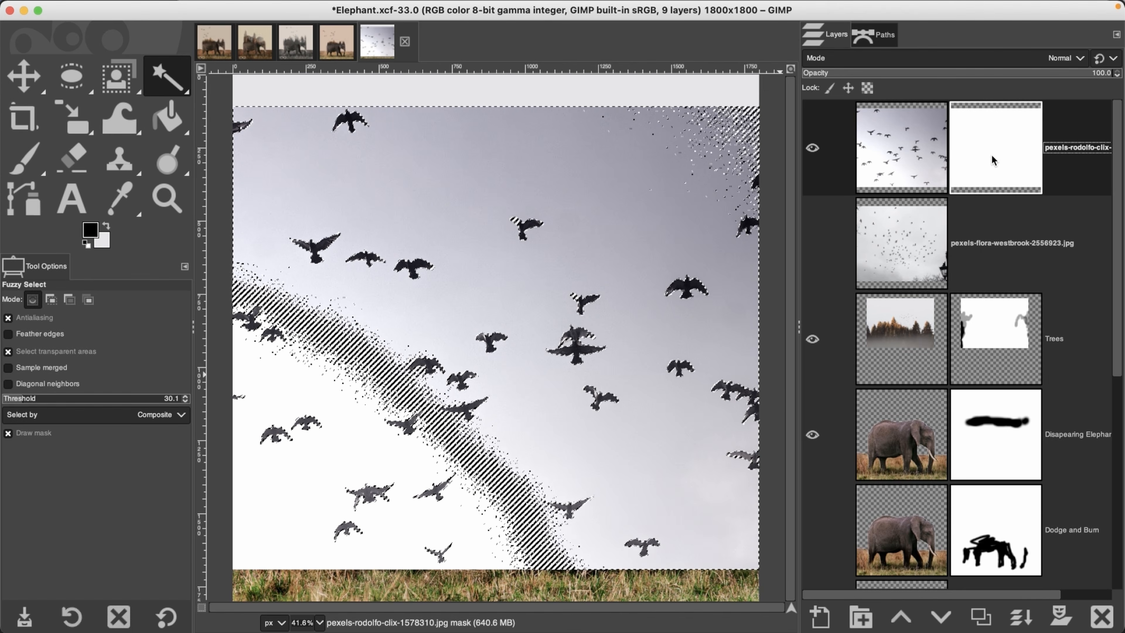
pyautogui.click(107, 227)
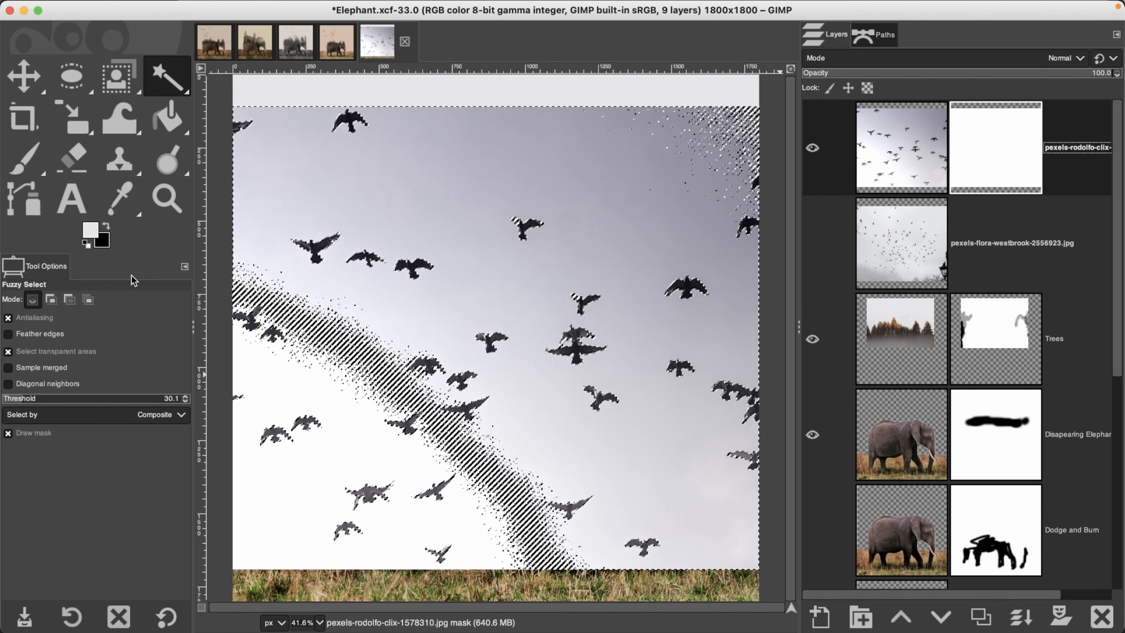
pyautogui.click(139, 8)
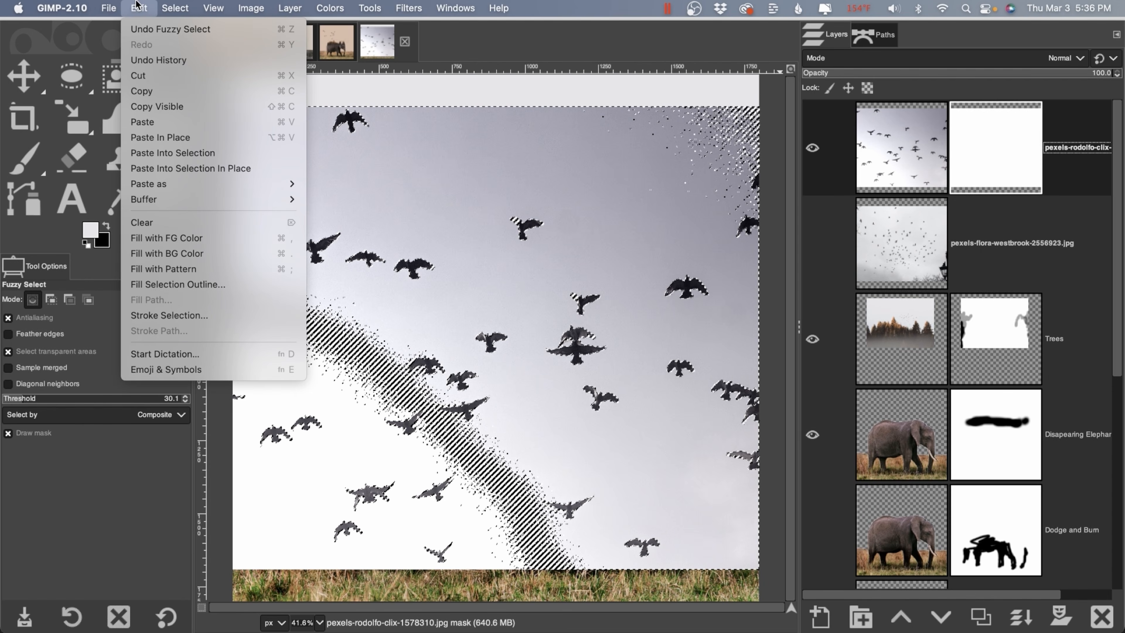
pyautogui.click(157, 75)
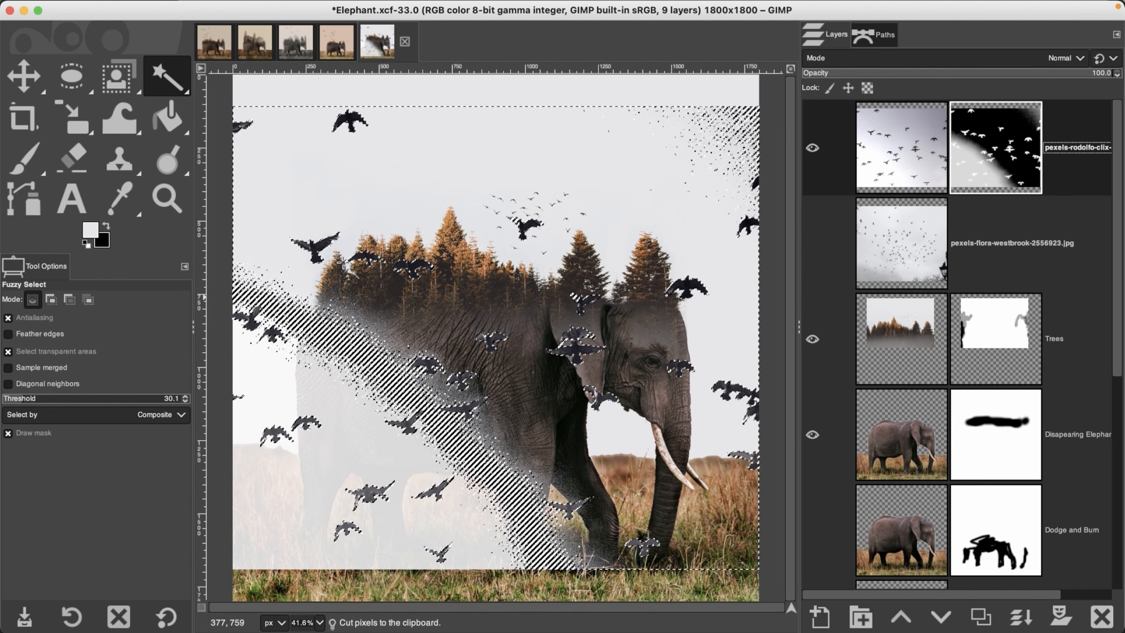
pyautogui.press('shift+super+a')
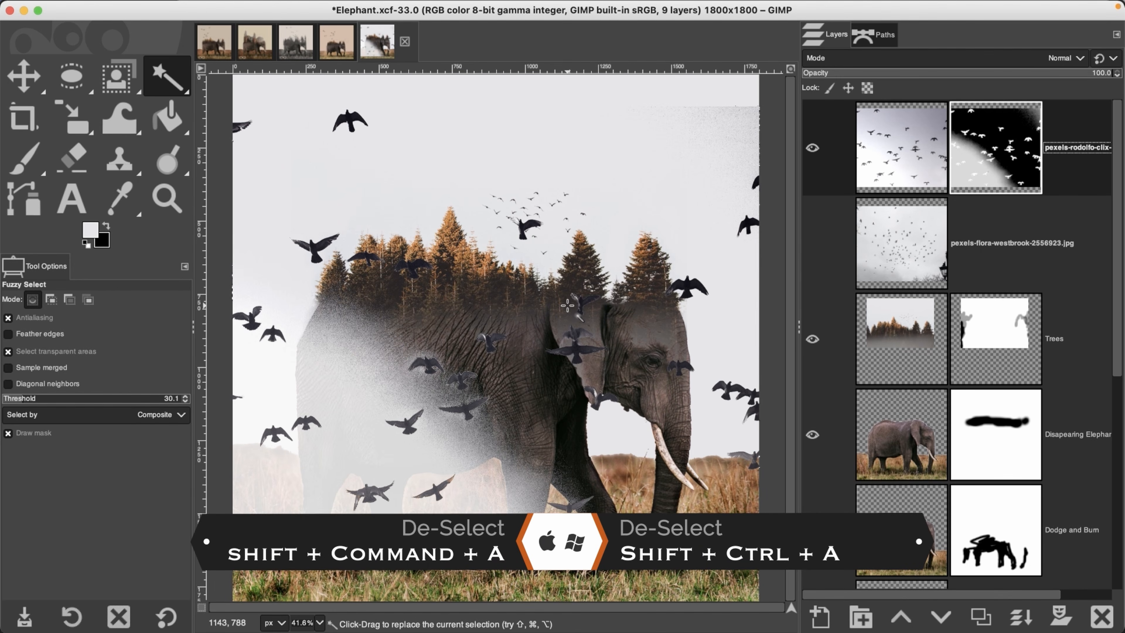
# Paint black on the birds layer's mask with a 212 px soft brush to hide the leftover sky and the birds around the elephant
pyautogui.press('x')
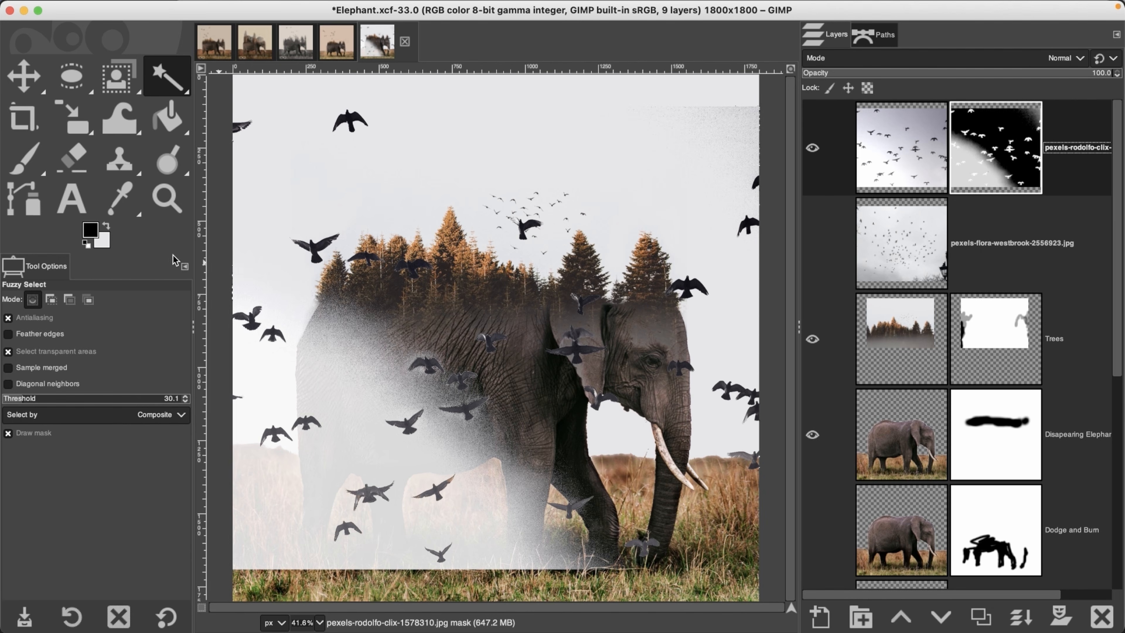
pyautogui.press('p')
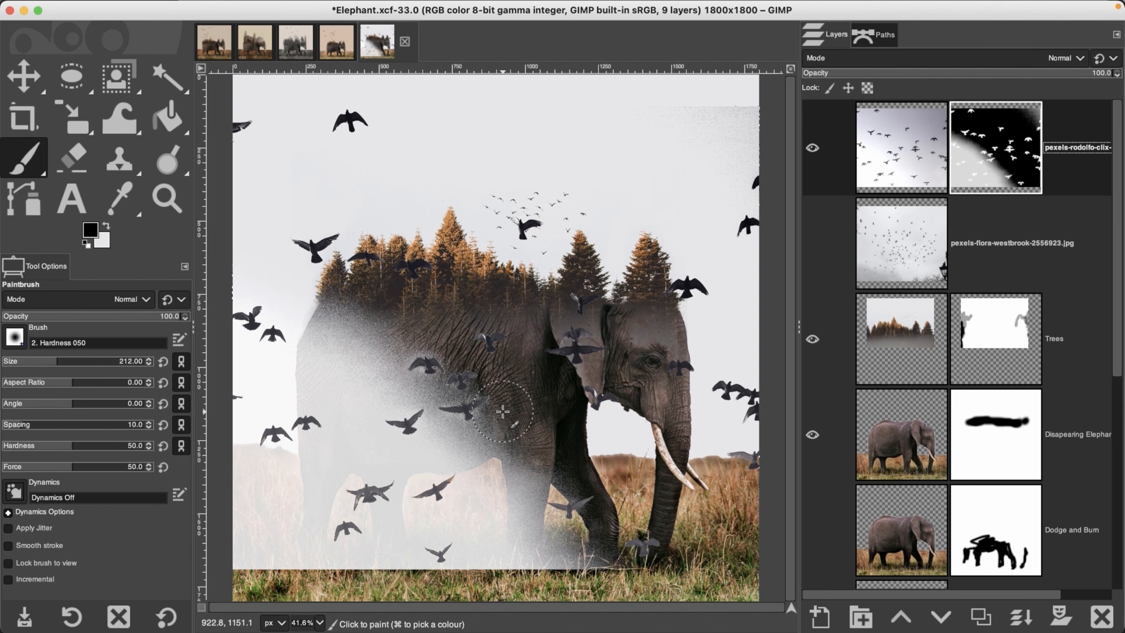
pyautogui.moveTo(487, 335)
pyautogui.mouseDown()
pyautogui.moveTo(459, 352)
pyautogui.moveTo(224, 314)
pyautogui.moveTo(214, 323)
pyautogui.moveTo(241, 135)
pyautogui.moveTo(266, 127)
pyautogui.moveTo(312, 368)
pyautogui.moveTo(275, 354)
pyautogui.moveTo(416, 350)
pyautogui.moveTo(479, 394)
pyautogui.mouseUp()
pyautogui.moveTo(584, 366)
pyautogui.mouseDown()
pyautogui.moveTo(612, 345)
pyautogui.moveTo(585, 324)
pyautogui.moveTo(616, 337)
pyautogui.moveTo(584, 377)
pyautogui.mouseUp()
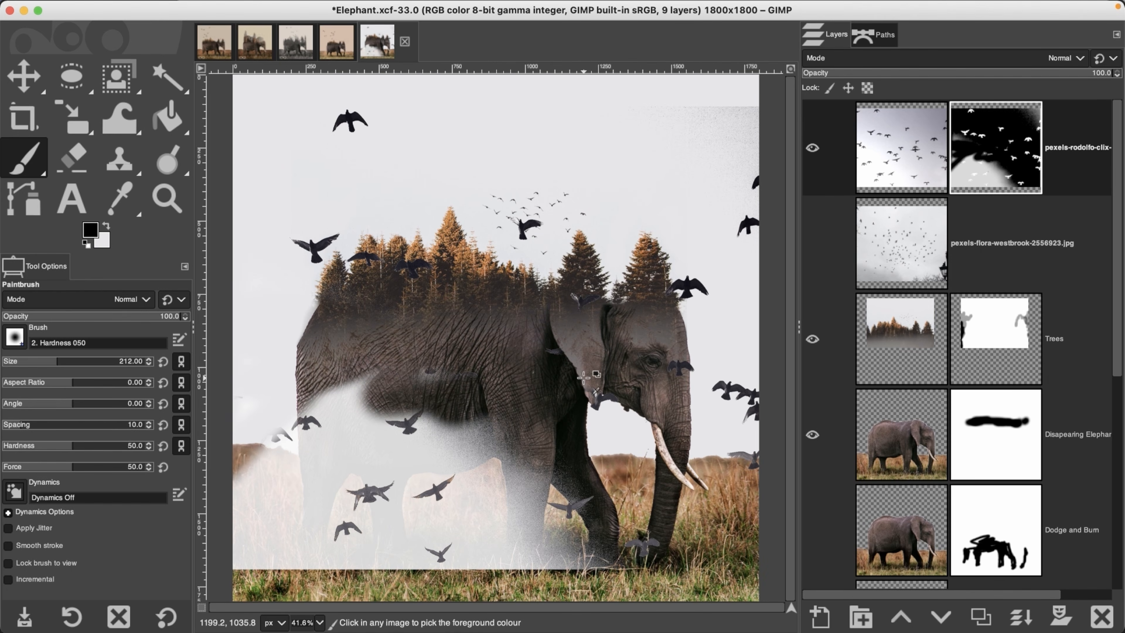
pyautogui.press('super+z')
pyautogui.moveTo(580, 350)
pyautogui.mouseDown()
pyautogui.moveTo(420, 358)
pyautogui.moveTo(284, 457)
pyautogui.moveTo(444, 427)
pyautogui.moveTo(487, 399)
pyautogui.moveTo(408, 473)
pyautogui.moveTo(515, 472)
pyautogui.moveTo(443, 452)
pyautogui.moveTo(411, 510)
pyautogui.moveTo(487, 545)
pyautogui.moveTo(562, 511)
pyautogui.moveTo(496, 558)
pyautogui.moveTo(655, 554)
pyautogui.moveTo(482, 557)
pyautogui.moveTo(368, 412)
pyautogui.moveTo(385, 423)
pyautogui.moveTo(339, 559)
pyautogui.moveTo(242, 562)
pyautogui.moveTo(266, 448)
pyautogui.moveTo(252, 408)
pyautogui.moveTo(238, 474)
pyautogui.moveTo(277, 401)
pyautogui.moveTo(319, 377)
pyautogui.moveTo(296, 372)
pyautogui.moveTo(288, 344)
pyautogui.moveTo(239, 306)
pyautogui.moveTo(277, 337)
pyautogui.moveTo(365, 335)
pyautogui.moveTo(347, 319)
pyautogui.moveTo(355, 344)
pyautogui.moveTo(385, 328)
pyautogui.moveTo(296, 314)
pyautogui.mouseUp()
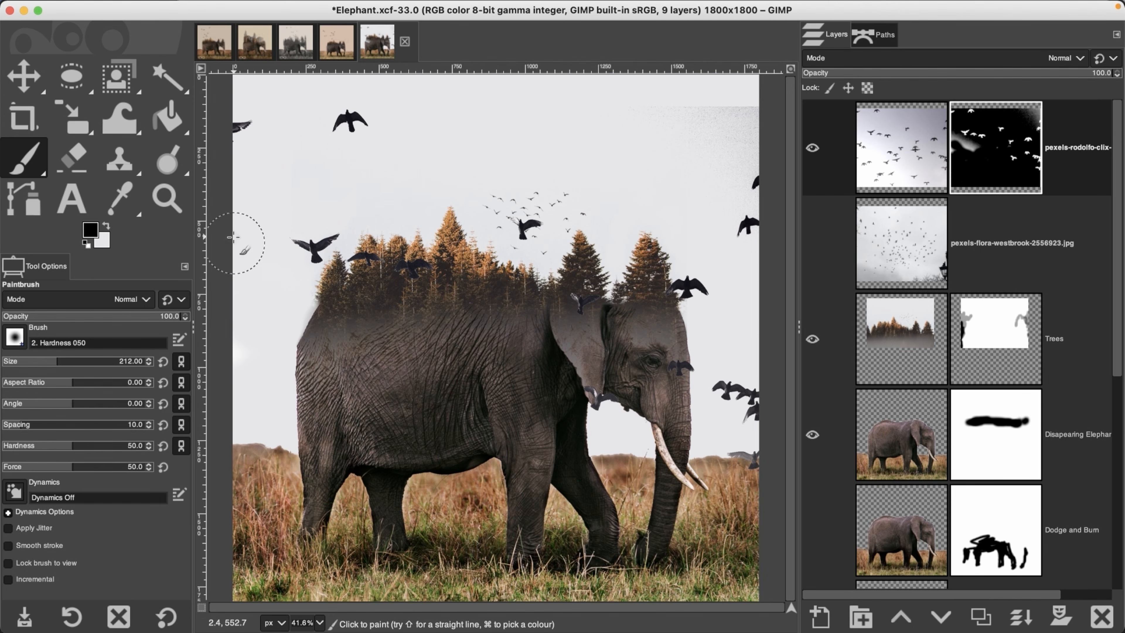
pyautogui.moveTo(258, 239); pyautogui.dragTo(247, 139)
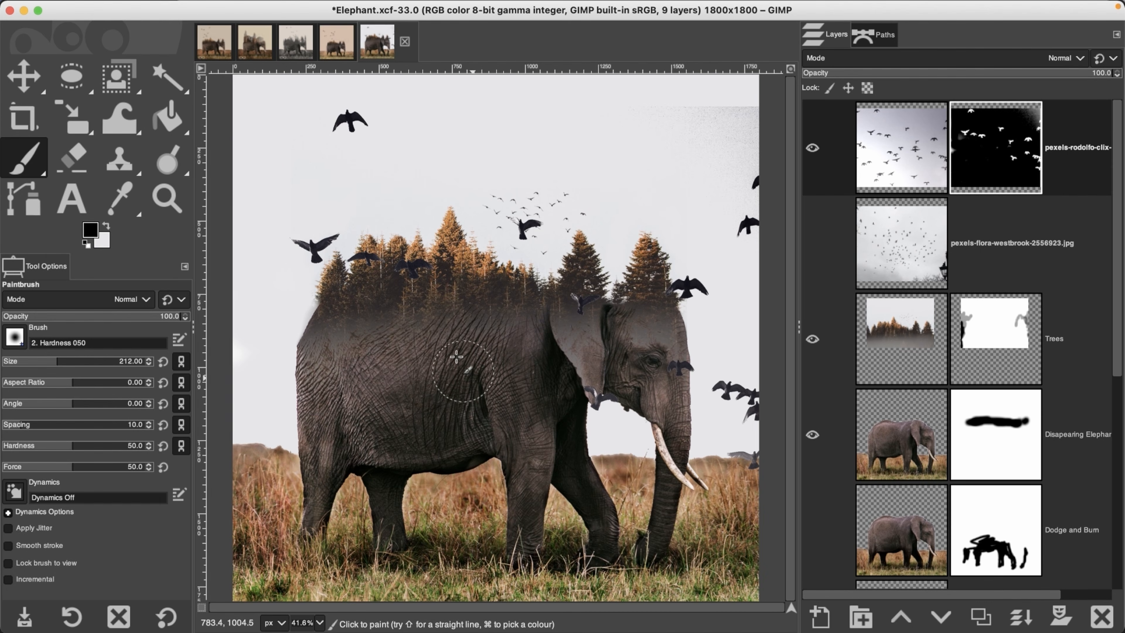
pyautogui.moveTo(755, 394)
pyautogui.mouseDown()
pyautogui.moveTo(727, 366)
pyautogui.moveTo(708, 394)
pyautogui.moveTo(683, 362)
pyautogui.moveTo(670, 372)
pyautogui.moveTo(732, 418)
pyautogui.moveTo(754, 395)
pyautogui.moveTo(749, 457)
pyautogui.moveTo(706, 325)
pyautogui.moveTo(675, 305)
pyautogui.moveTo(691, 322)
pyautogui.moveTo(760, 220)
pyautogui.moveTo(779, 224)
pyautogui.moveTo(772, 126)
pyautogui.moveTo(739, 115)
pyautogui.moveTo(702, 133)
pyautogui.mouseUp()
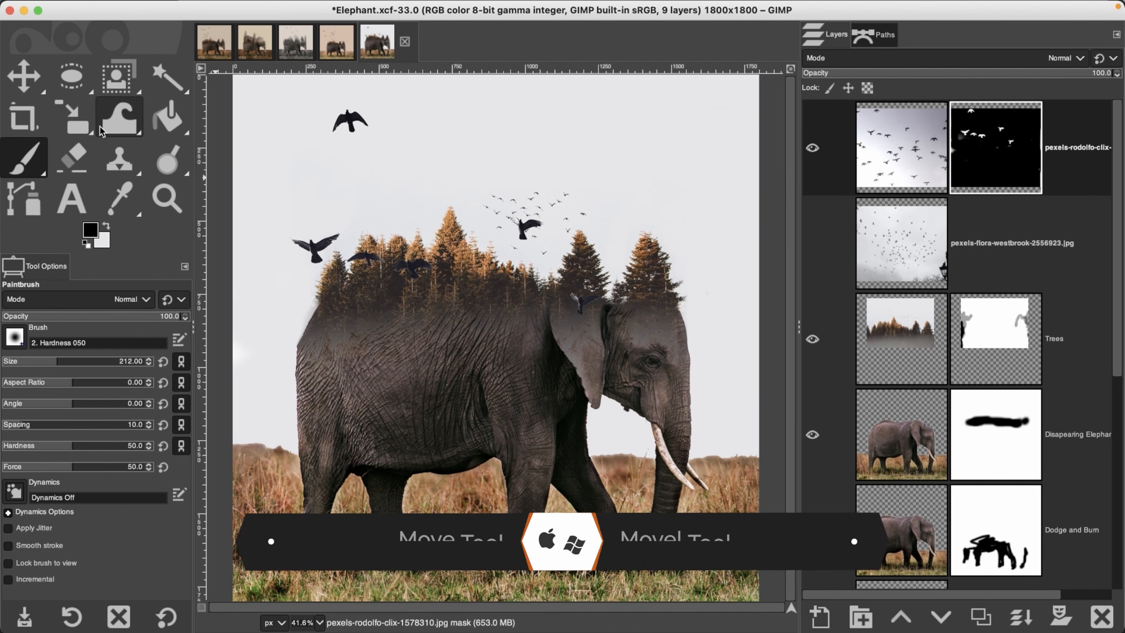
# Move the top birds layer itself, not just its mask, up and slightly right so the birds fly above the trees
pyautogui.press('m')
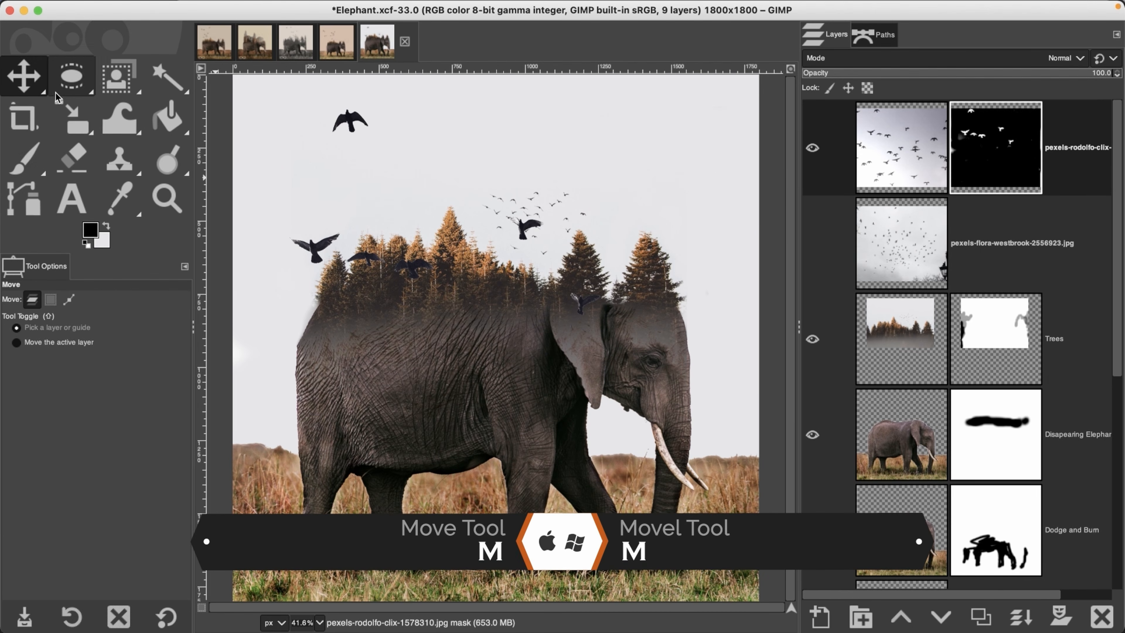
pyautogui.click(40, 344)
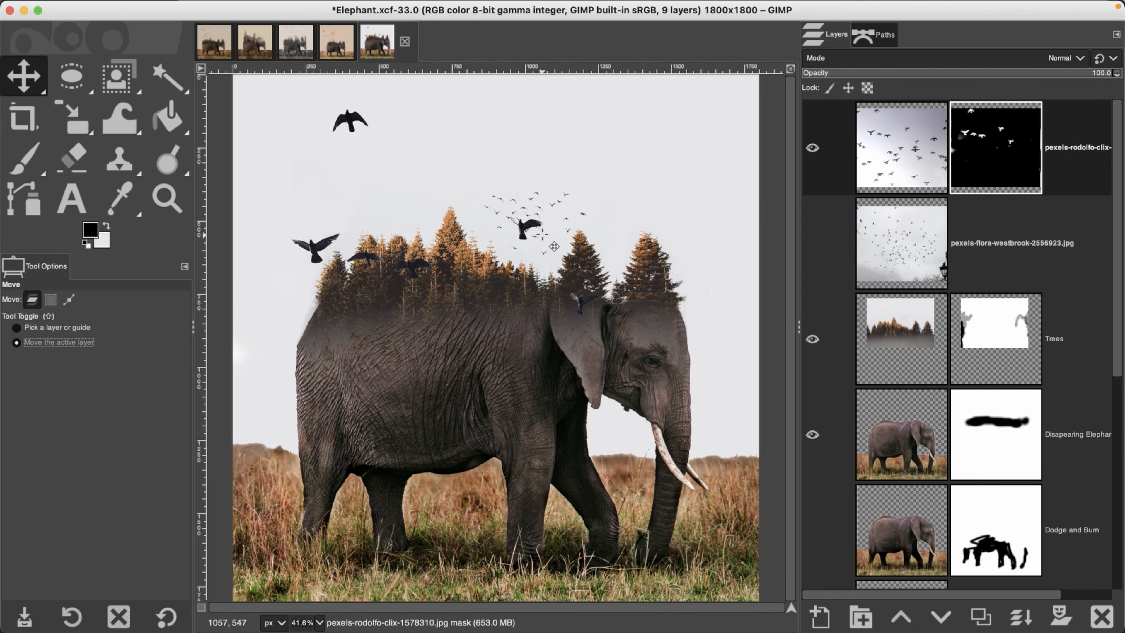
pyautogui.moveTo(535, 240); pyautogui.dragTo(564, 184)
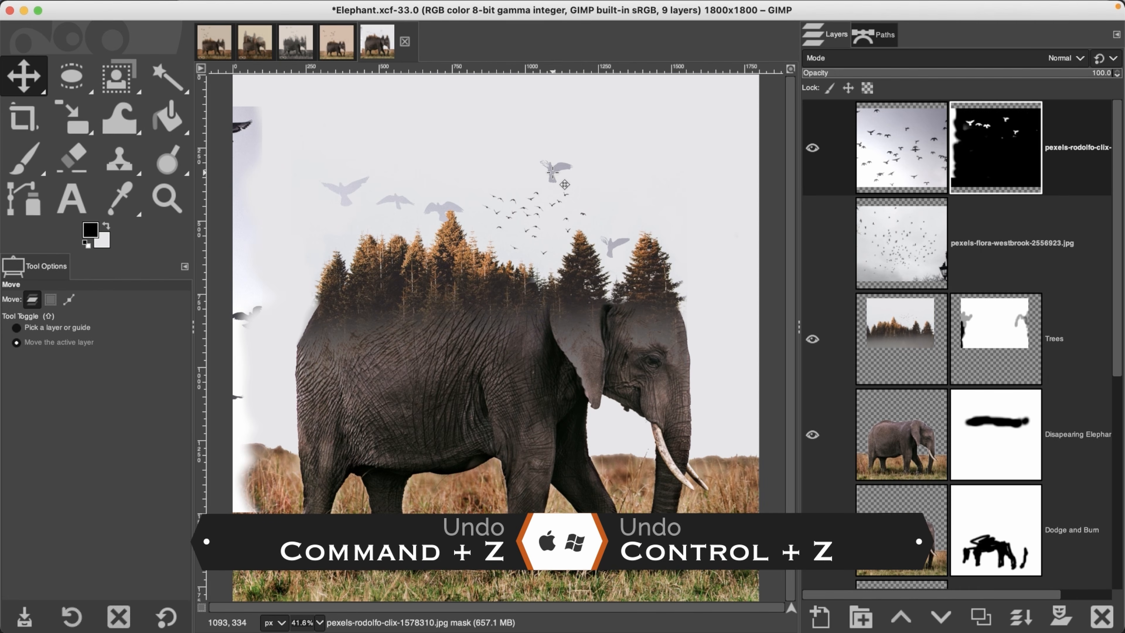
pyautogui.press('super+z')
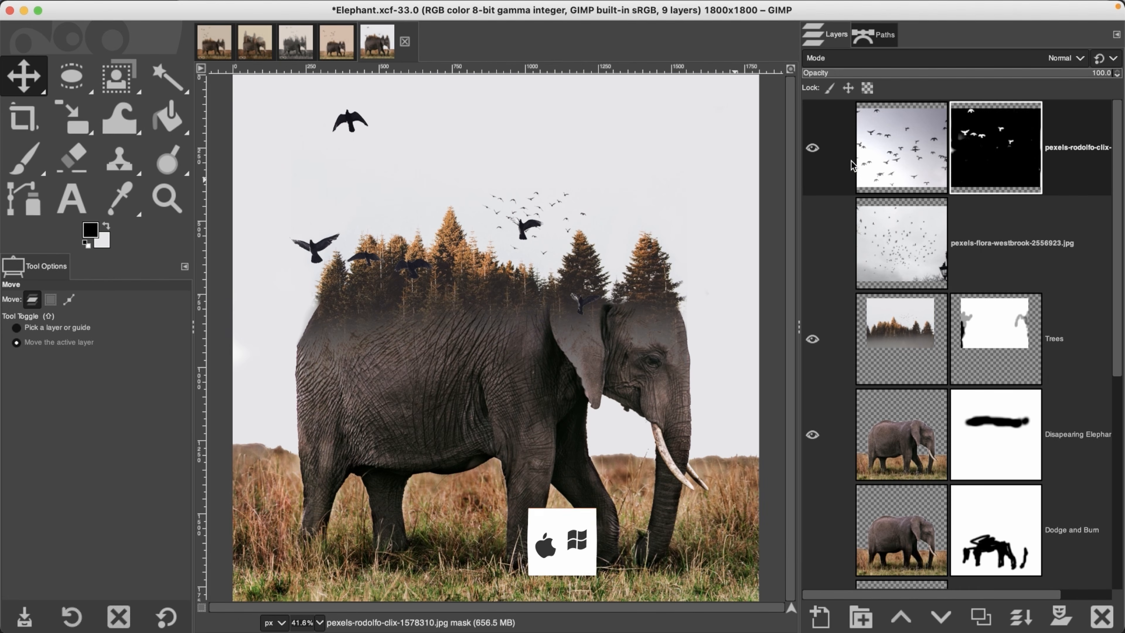
pyautogui.click(888, 155)
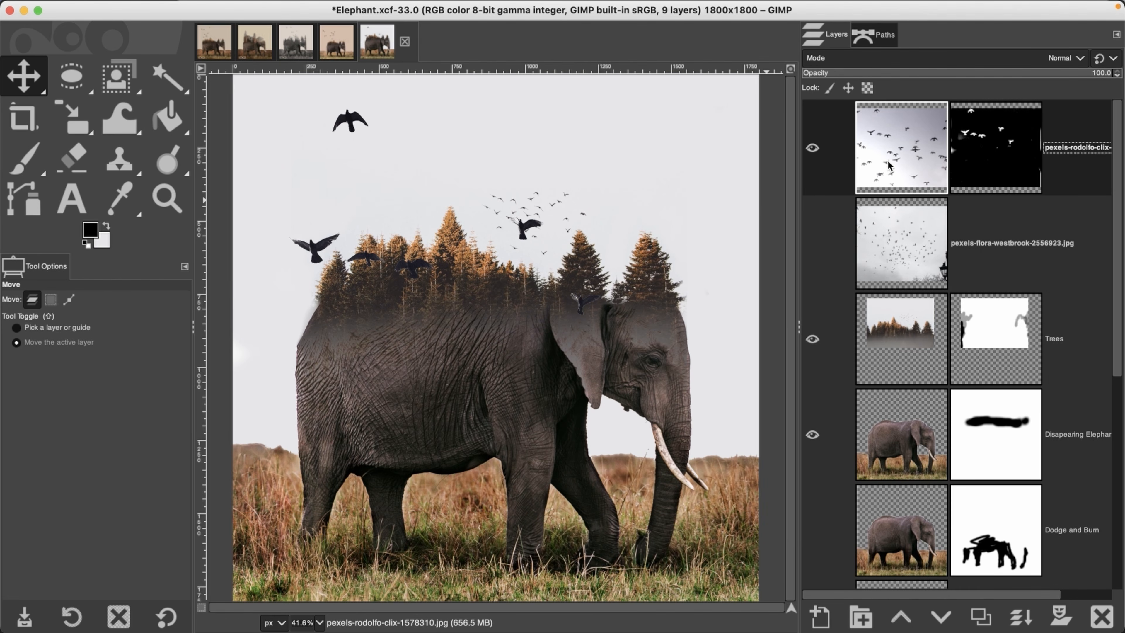
pyautogui.moveTo(535, 239); pyautogui.dragTo(561, 177)
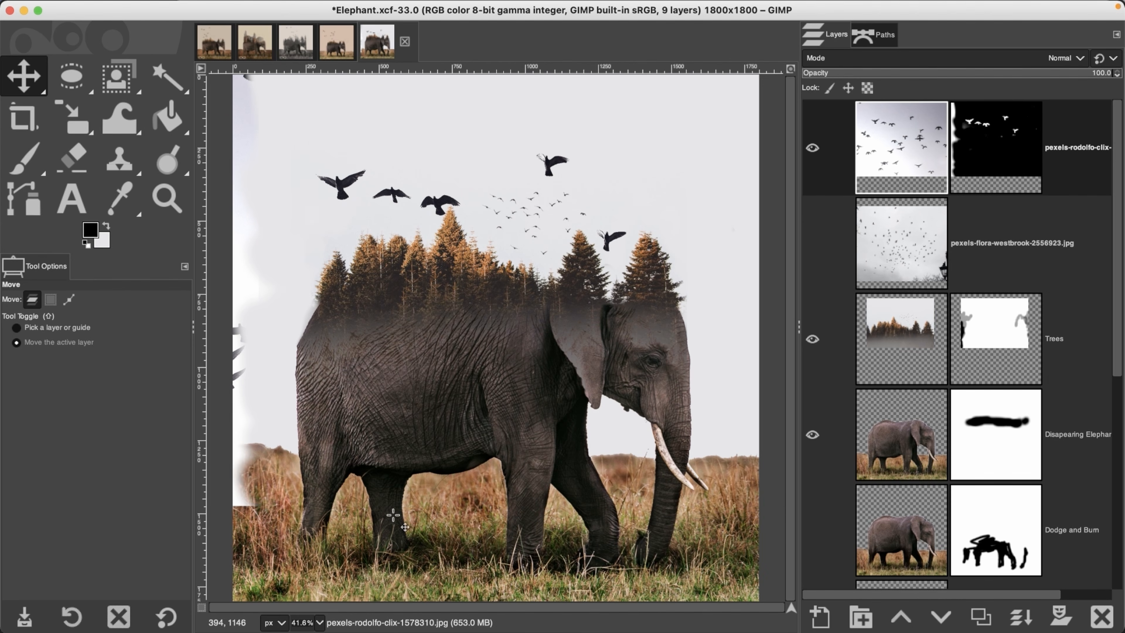
# Scale the top birds layer to 1979 × 1319 px, position its birds around the treetops, and save the image
pyautogui.hotkey('shift', 's')
pyautogui.click(516, 338)
pyautogui.moveTo(527, 506); pyautogui.dragTo(525, 432)
pyautogui.moveTo(532, 242); pyautogui.dragTo(561, 290)
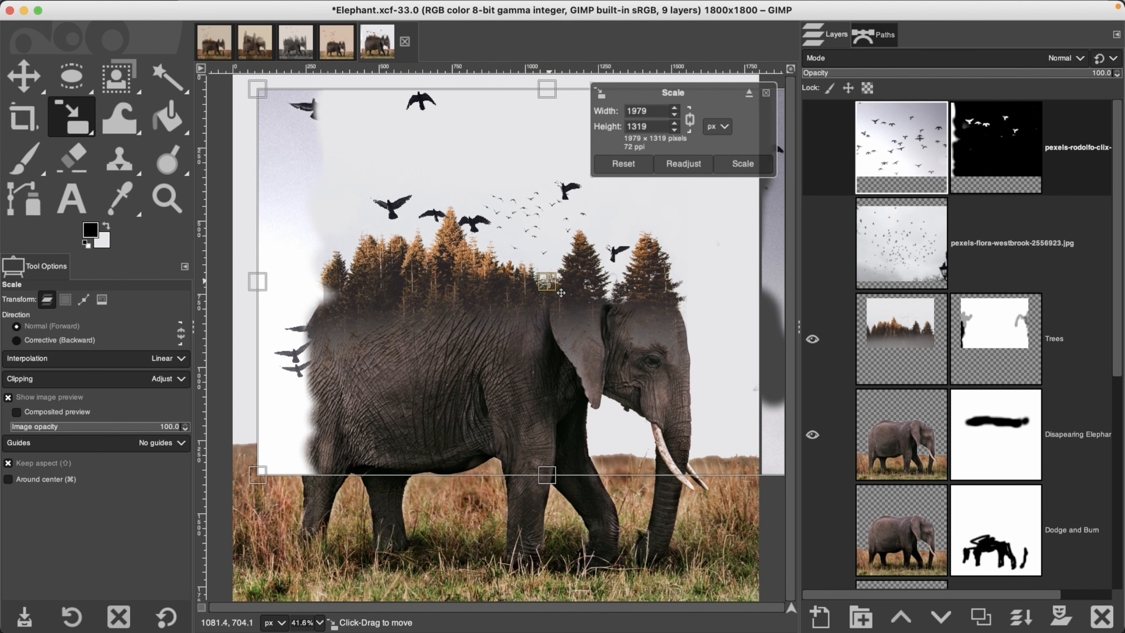
pyautogui.press('Return')
pyautogui.press('super+s')
# Paint black on the birds layer's mask to hide the pale sky strip and stray birds beside the elephant's rear
pyautogui.press('p')
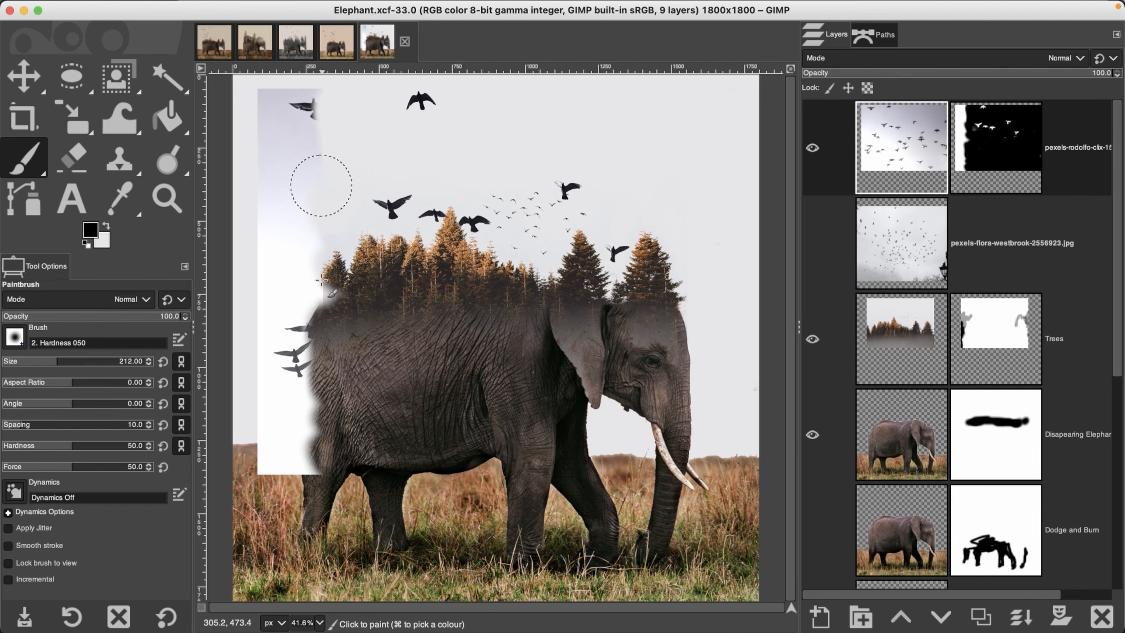
pyautogui.click(994, 145)
pyautogui.moveTo(306, 117)
pyautogui.mouseDown()
pyautogui.moveTo(264, 144)
pyautogui.moveTo(277, 314)
pyautogui.moveTo(307, 251)
pyautogui.moveTo(328, 274)
pyautogui.mouseUp()
pyautogui.moveTo(344, 363)
pyautogui.mouseDown()
pyautogui.moveTo(276, 377)
pyautogui.moveTo(293, 456)
pyautogui.mouseUp()
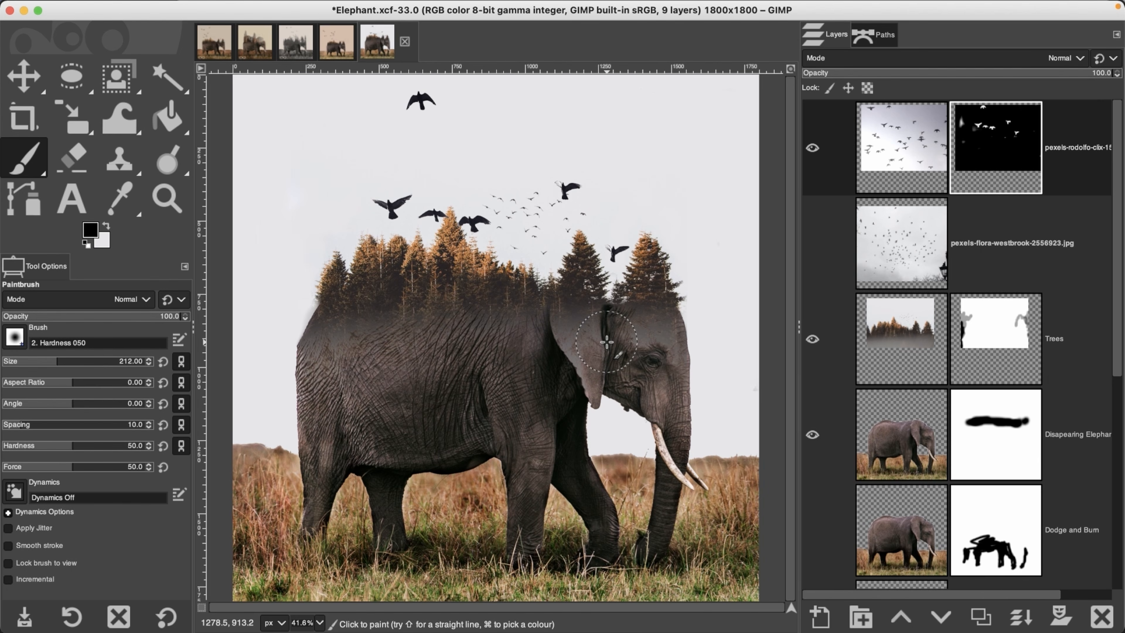
# Create a new 1800 × 1800 px layer named Color Grading above the birds layer, filled with the foreground colour
pyautogui.click(819, 617)
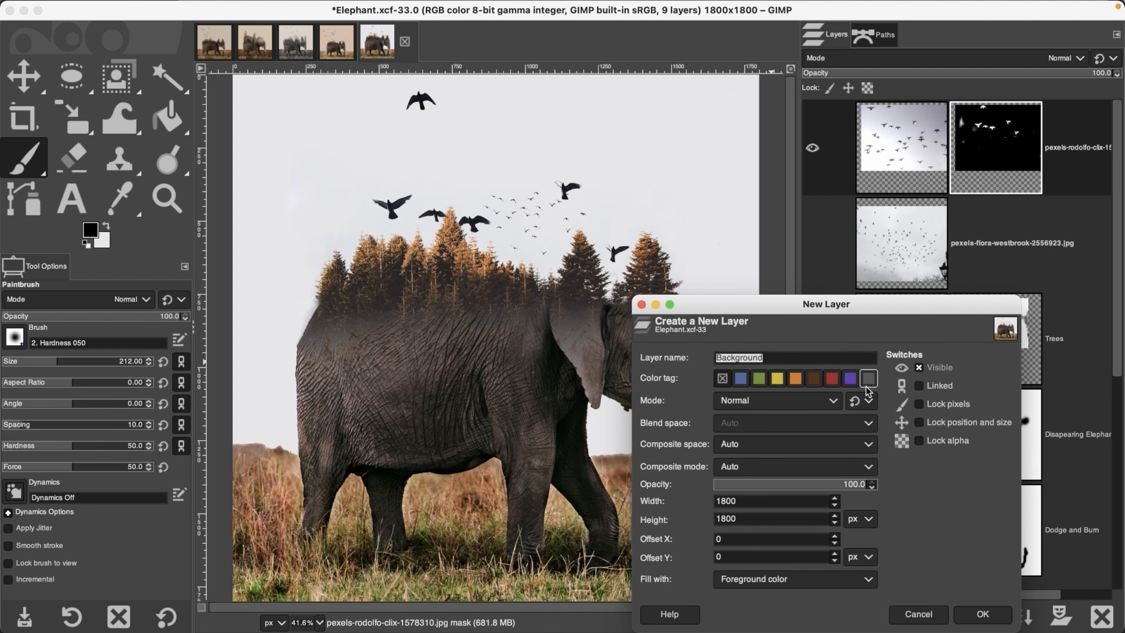
pyautogui.write('Color Gra')
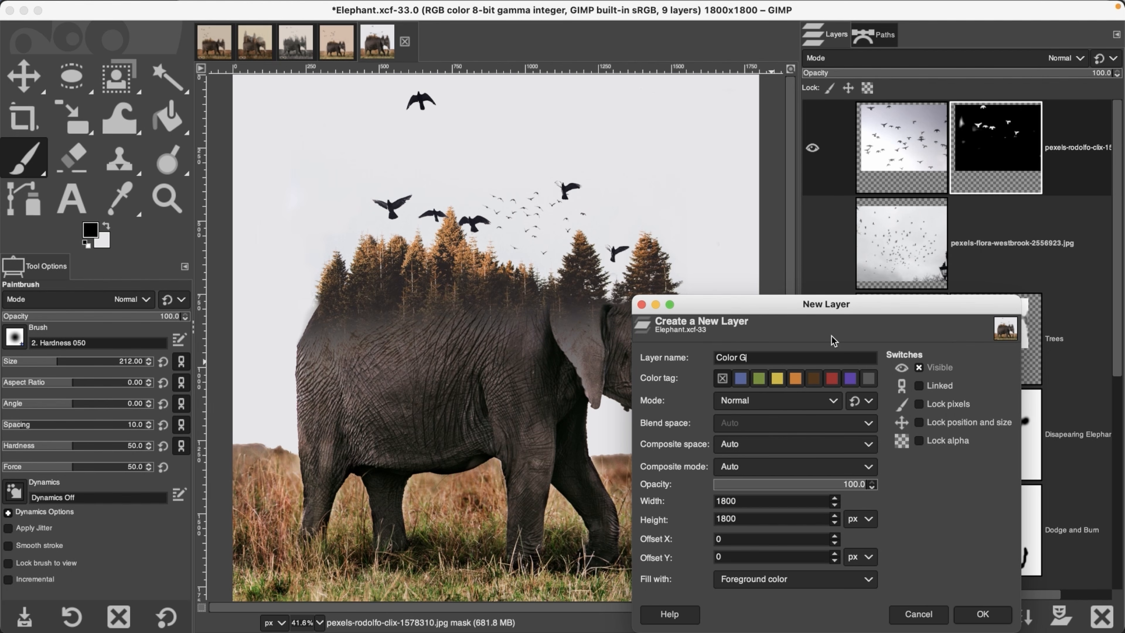
pyautogui.write('ding')
pyautogui.press('Return')
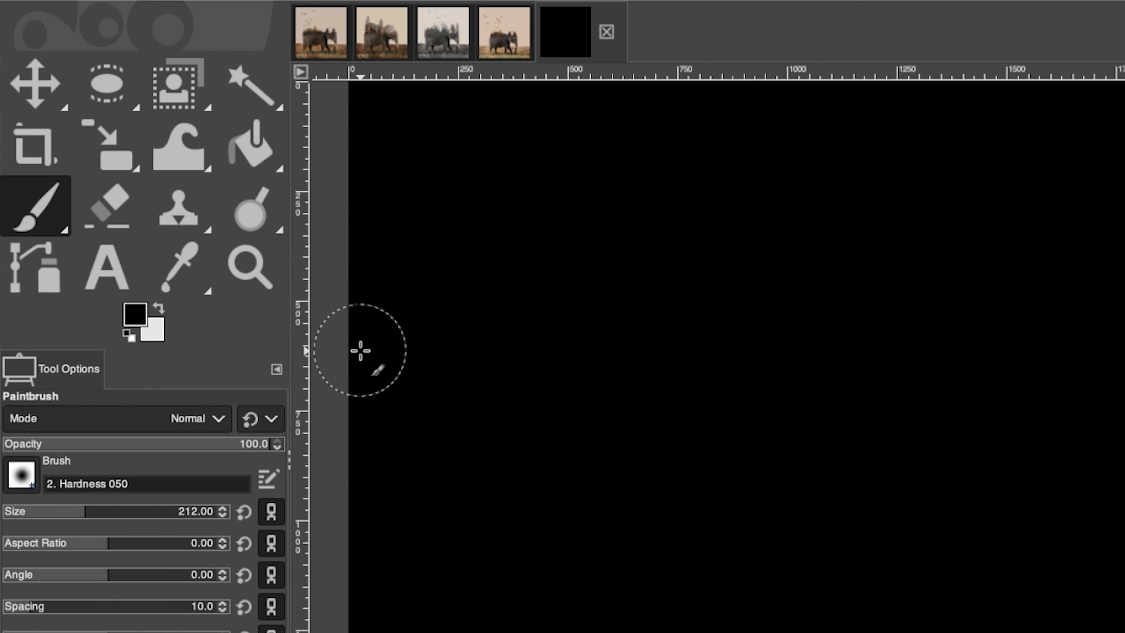
# Set the foreground colour to tan d19255 and fill the Color Grading layer with it
pyautogui.click(136, 314)
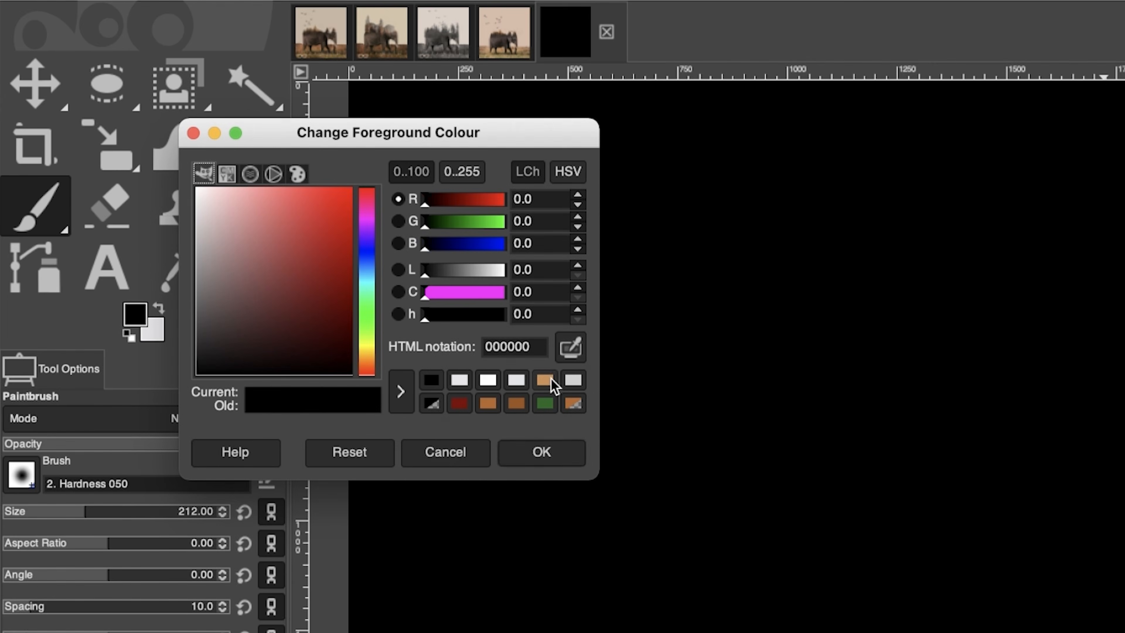
pyautogui.click(553, 384)
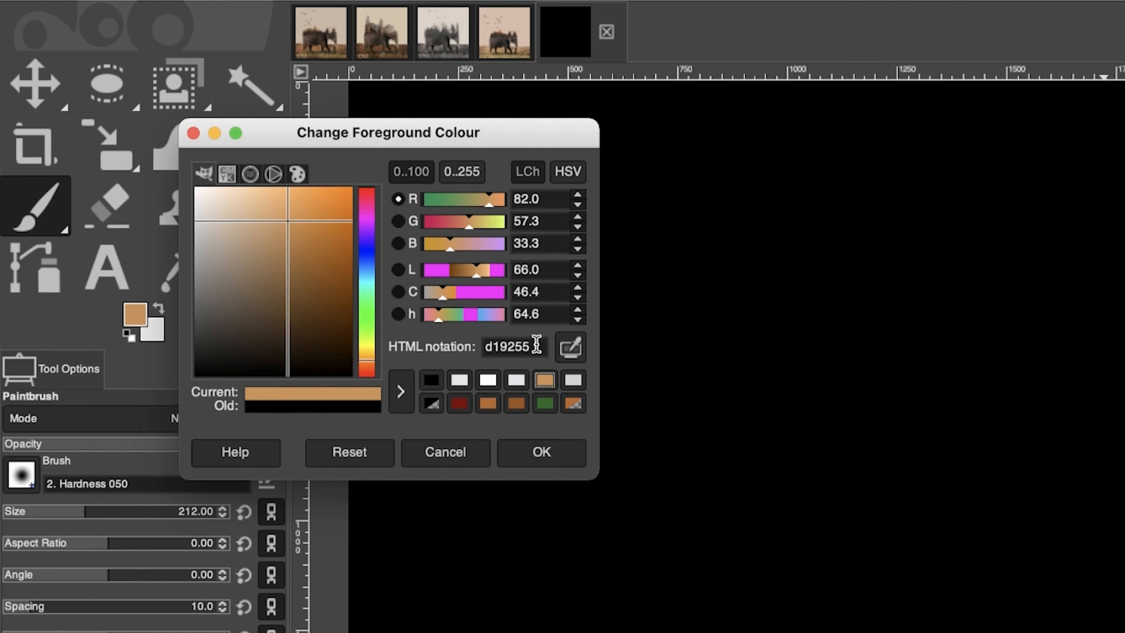
pyautogui.moveTo(535, 345); pyautogui.dragTo(457, 346)
pyautogui.click(505, 347)
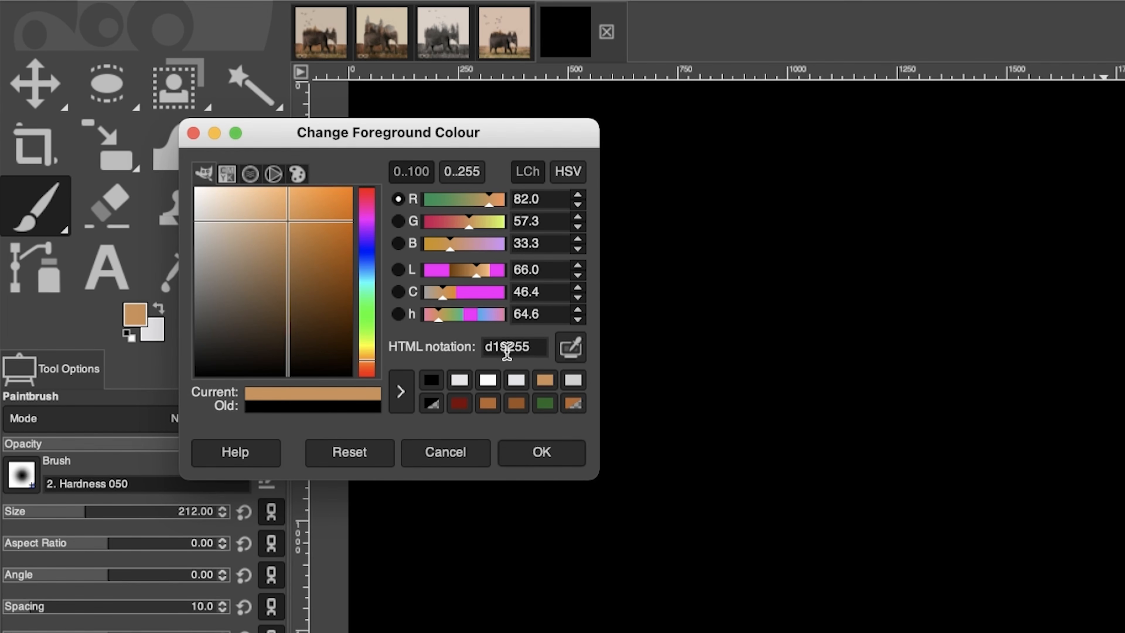
pyautogui.doubleClick(518, 346)
pyautogui.click(539, 347)
pyautogui.click(542, 452)
pyautogui.click(274, 165)
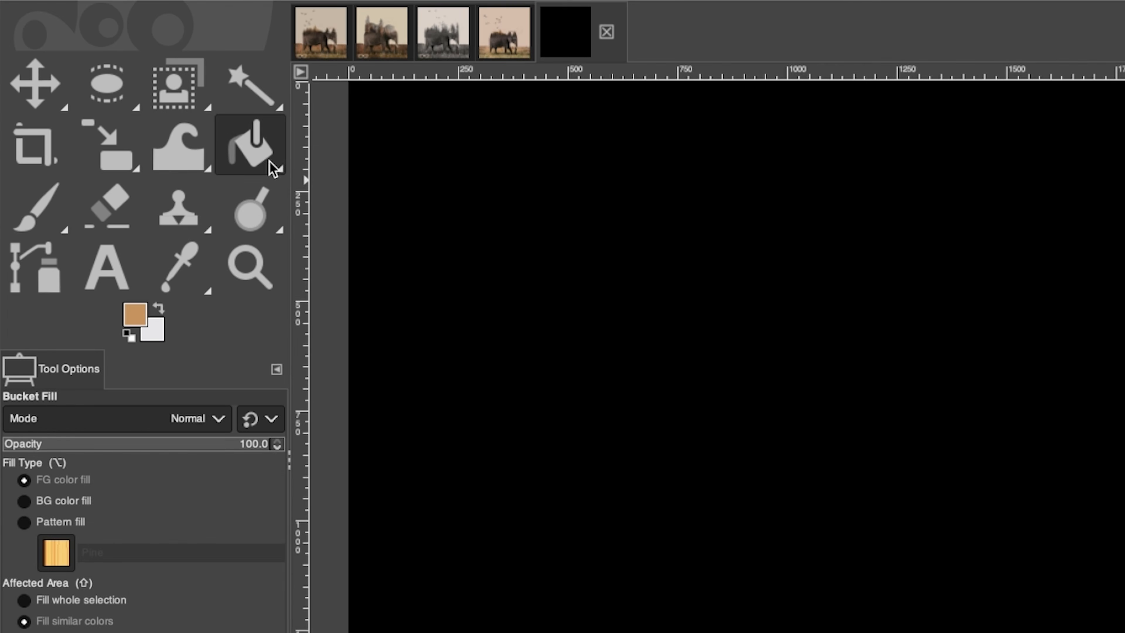
pyautogui.click(736, 387)
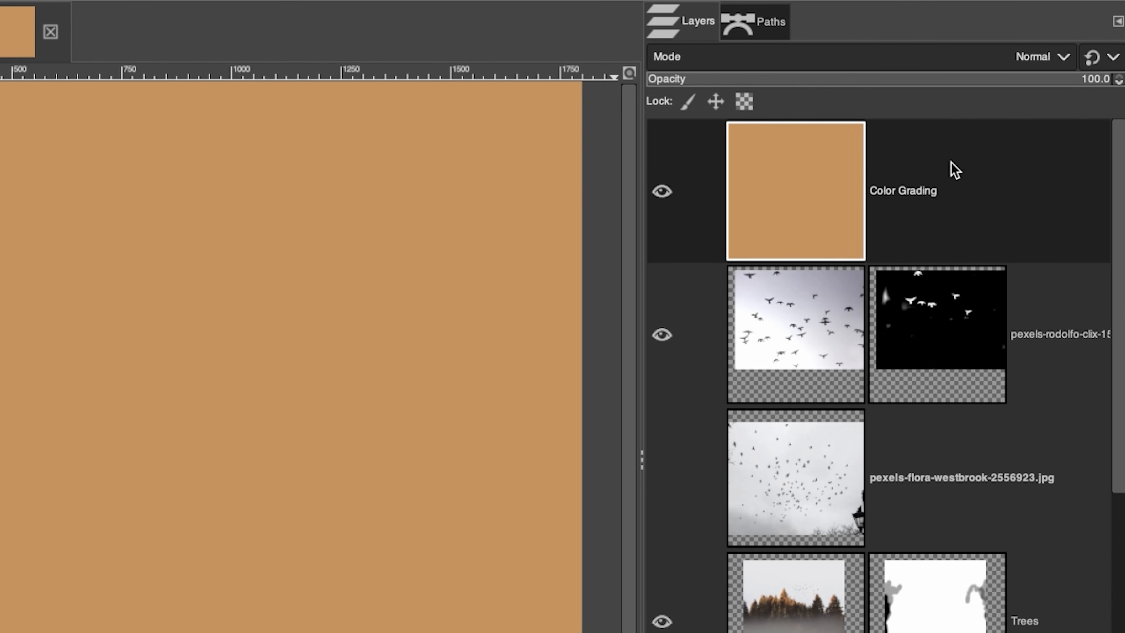
# Set the Color Grading layer's blend mode to Luma darken only and its opacity to 51.8
pyautogui.click(1035, 59)
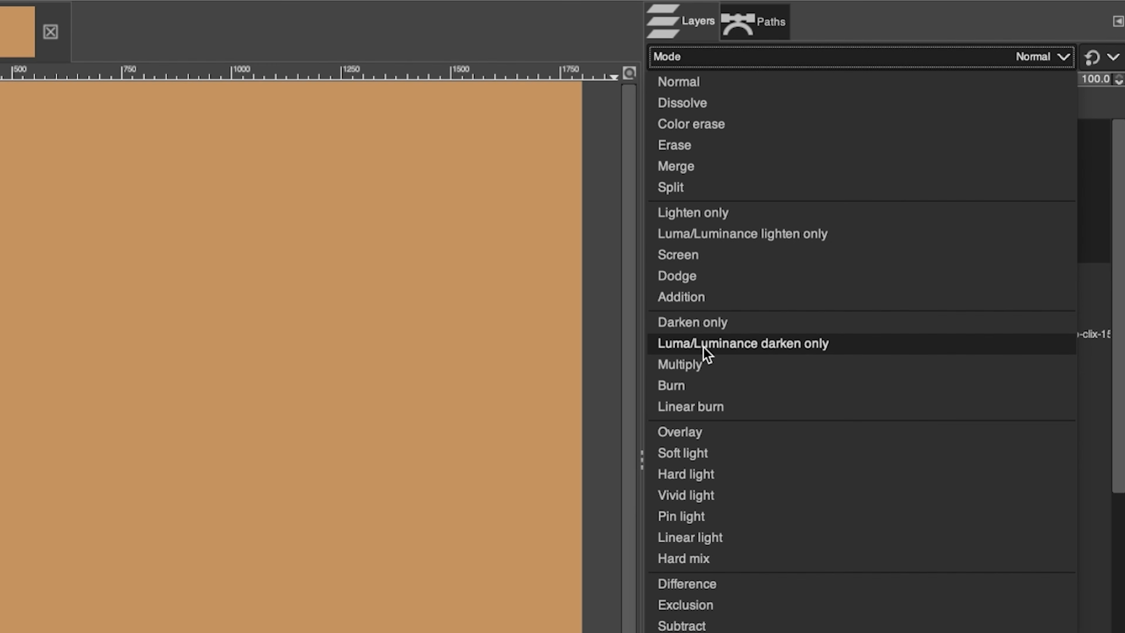
pyautogui.click(776, 350)
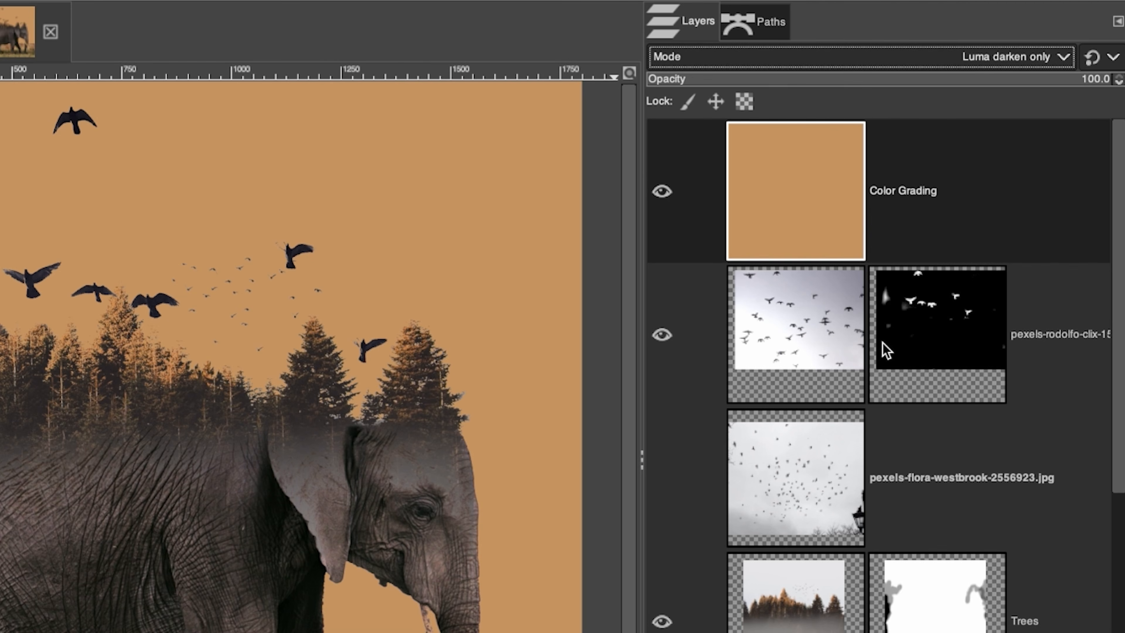
pyautogui.click(886, 72)
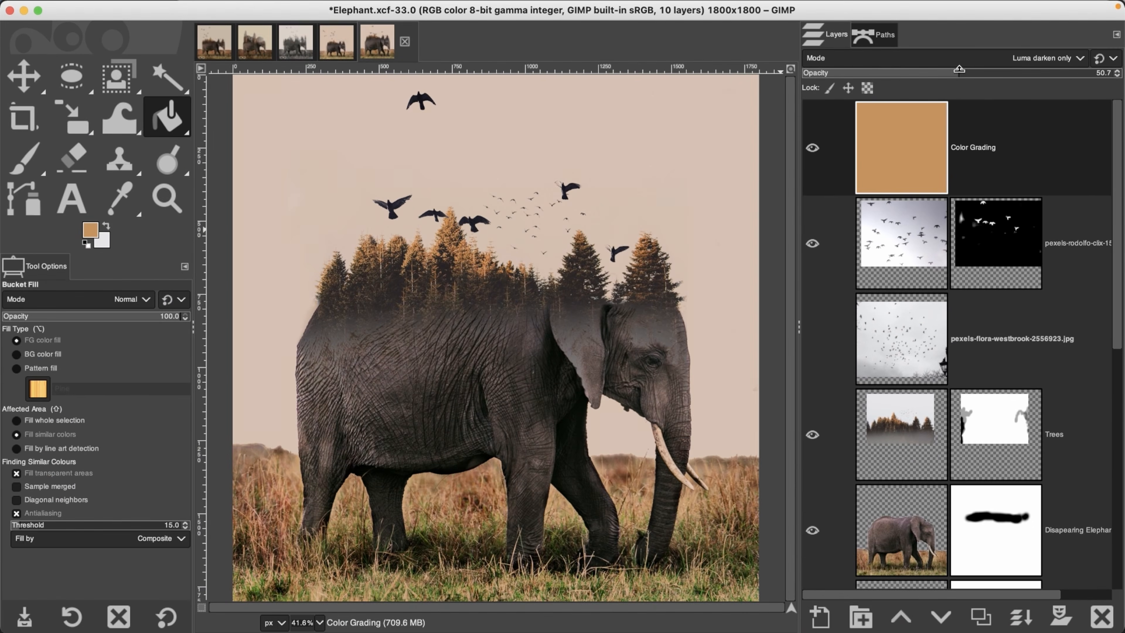
pyautogui.moveTo(959, 69); pyautogui.dragTo(964, 68)
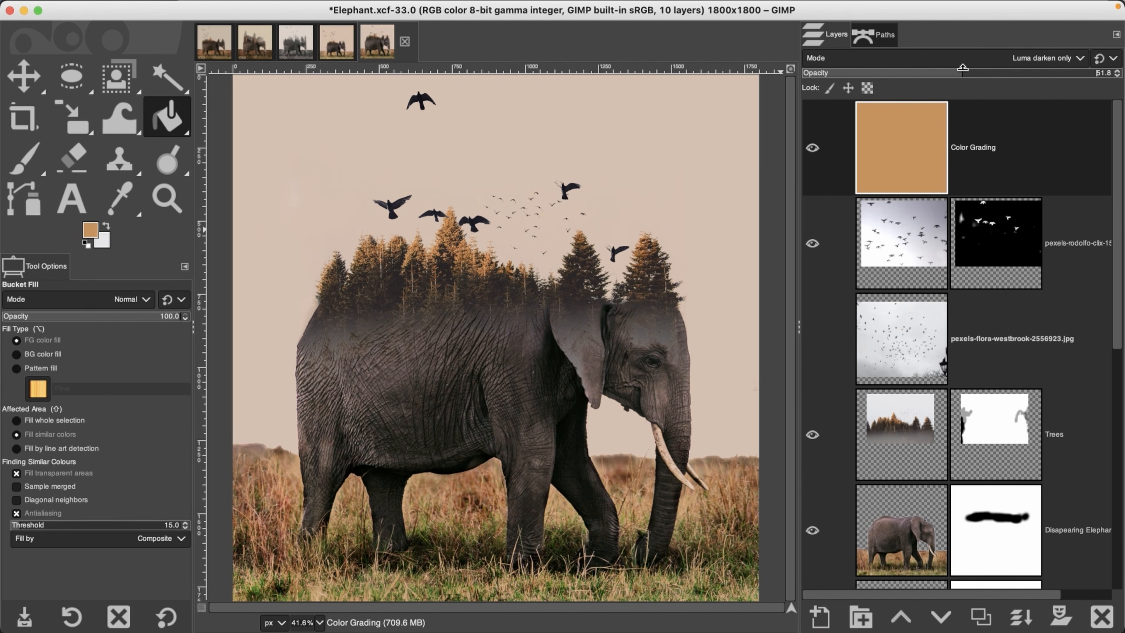